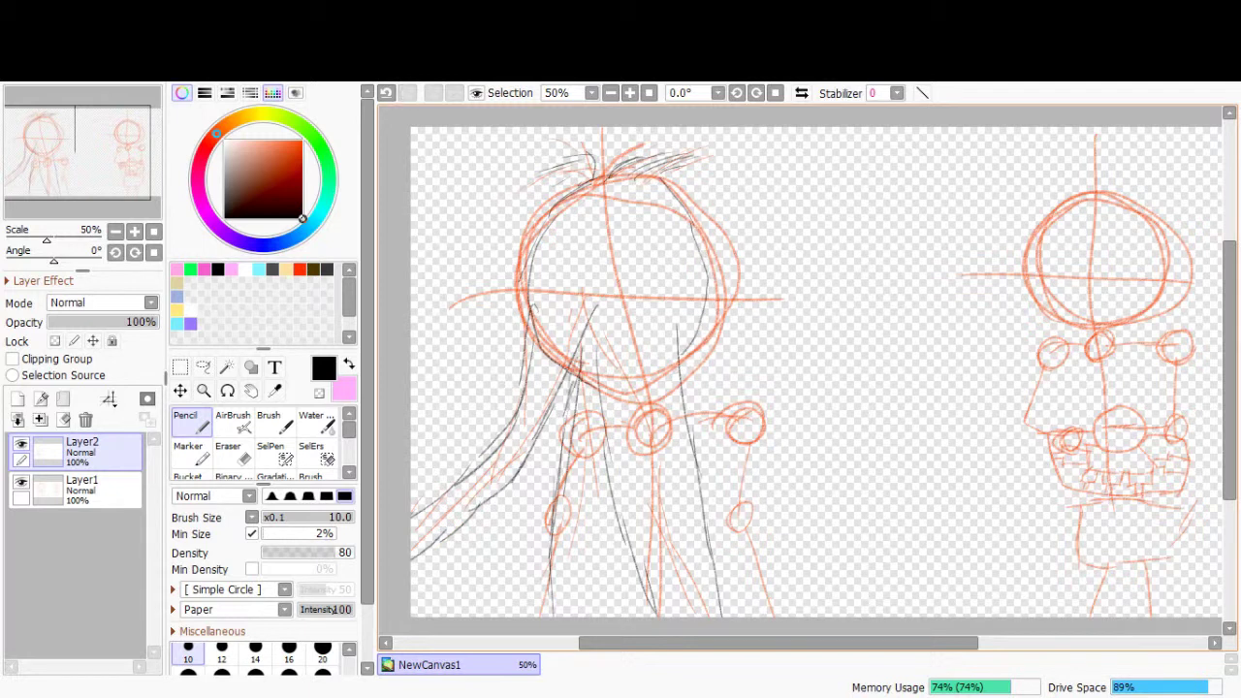
- Sketch the arm and sleeve outlines of the large figure on the left with the black pencil
drag(720, 444, 740, 615)
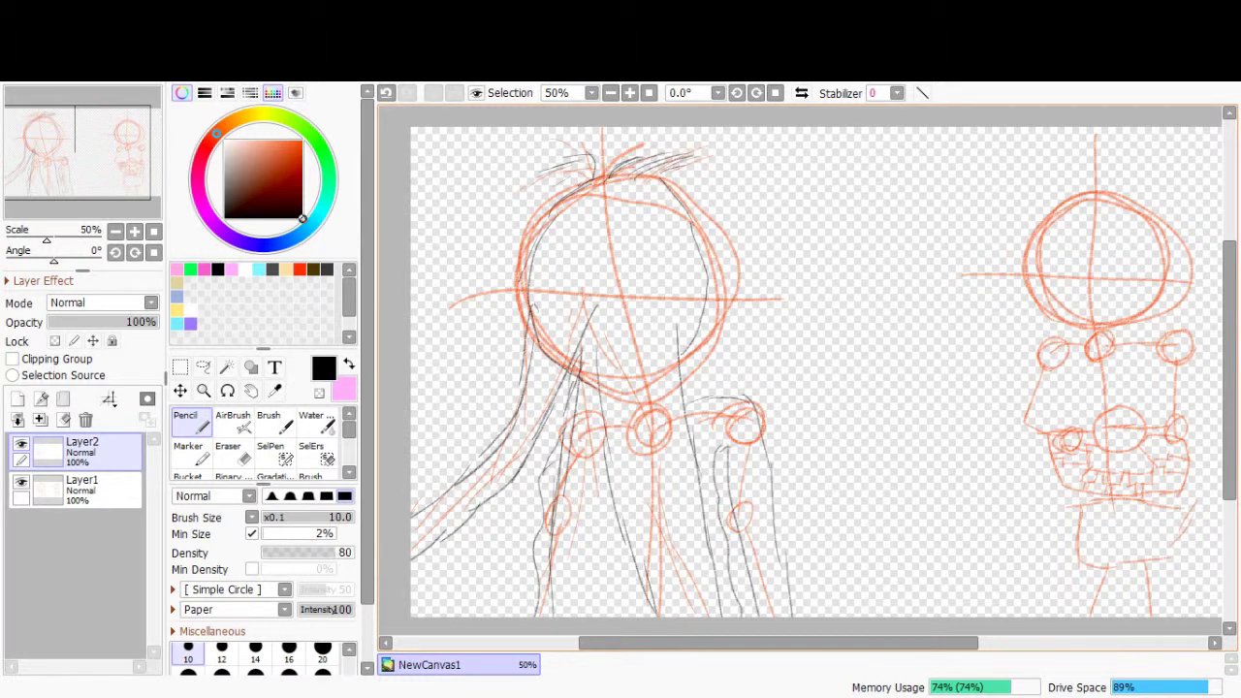
- Sketch a pointed hair spike at the left side of the second figure's head and its first fringe strand
drag(1080, 249, 855, 249)
scroll(855, 249, up, 2)
drag(801, 115, 729, 209)
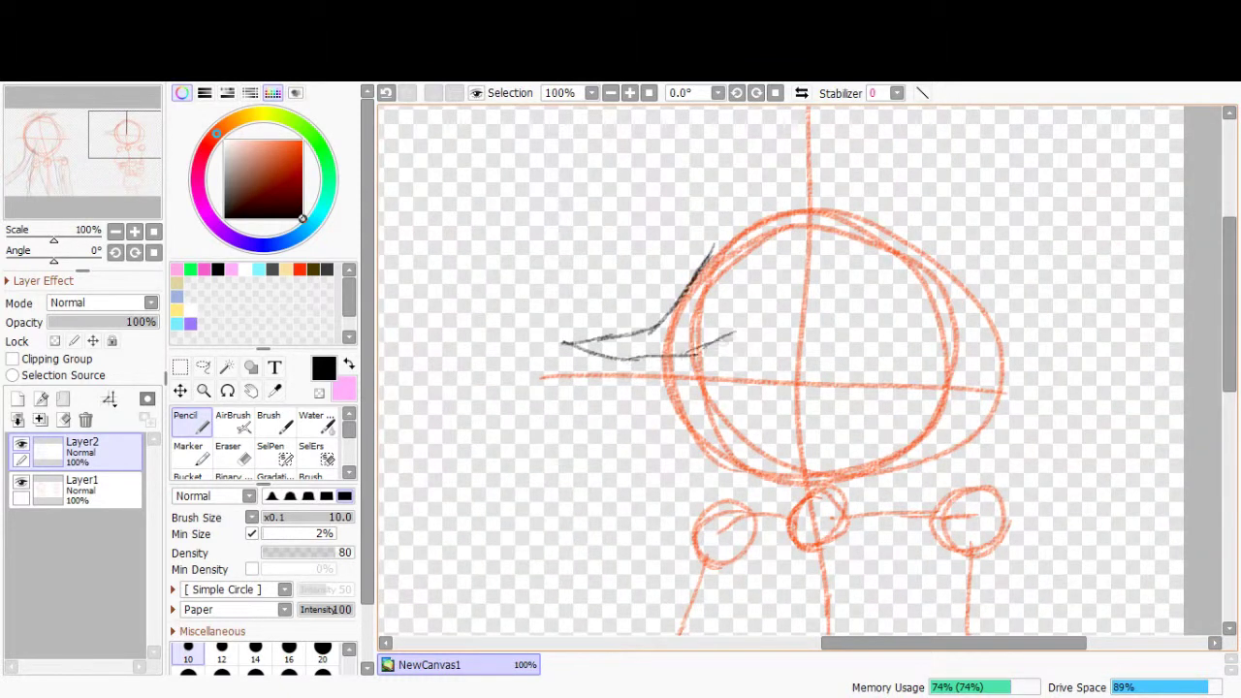
scroll(766, 298, up, 2)
mouse_move(667, 334)
mouse_down()
mouse_move(681, 458)
mouse_move(741, 512)
mouse_up()
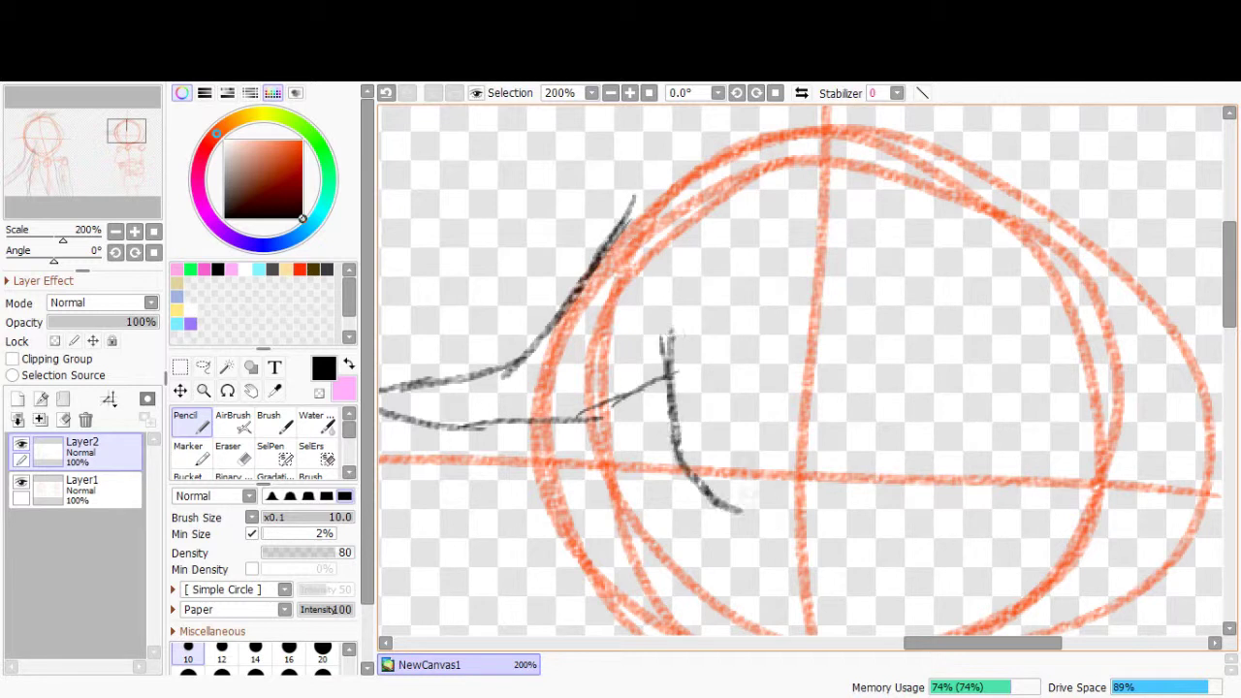
- Sketch the remaining jagged fringe strands across the second figure's forehead along the horizontal guide
drag(731, 366, 722, 499)
drag(729, 454, 776, 519)
drag(790, 398, 781, 527)
drag(787, 392, 797, 472)
drag(790, 454, 863, 516)
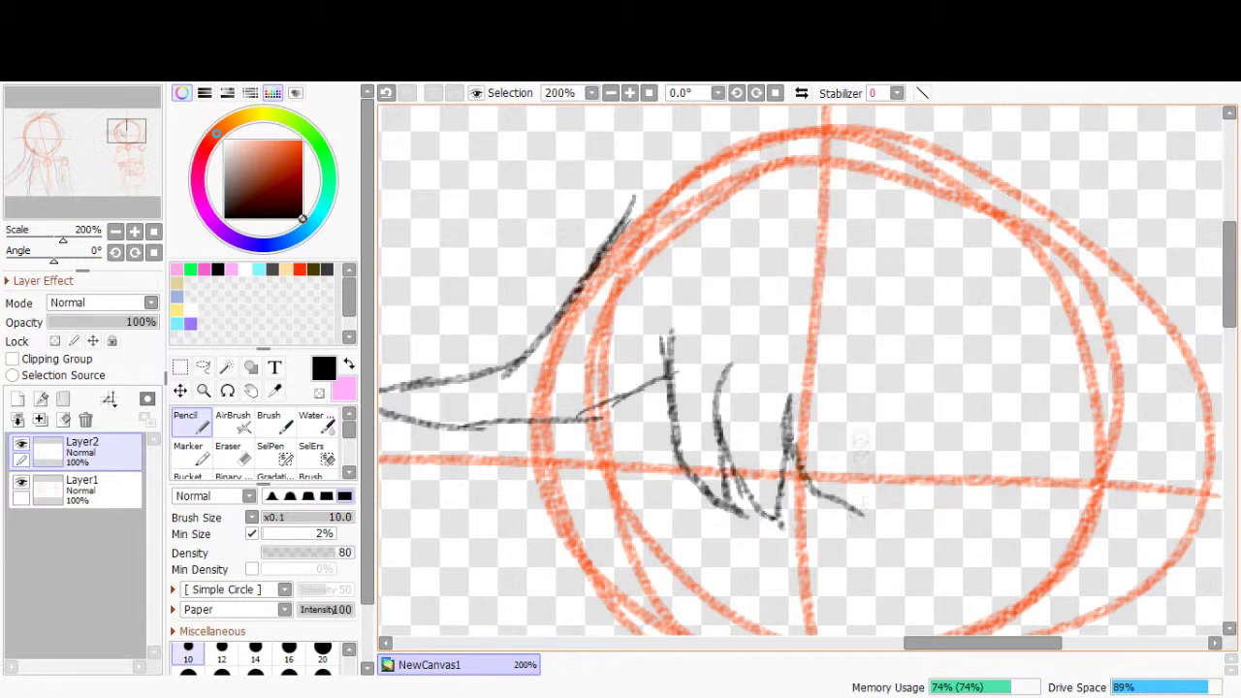
scroll(801, 378, right, 3)
drag(663, 490, 698, 505)
drag(732, 415, 761, 506)
- Sketch the long hair spike at the head's right side and the curved contour over the crown
scroll(936, 436, down, 1)
drag(857, 273, 914, 386)
mouse_move(906, 380)
mouse_down()
mouse_move(1024, 399)
mouse_move(1130, 438)
mouse_up()
drag(788, 424, 1048, 472)
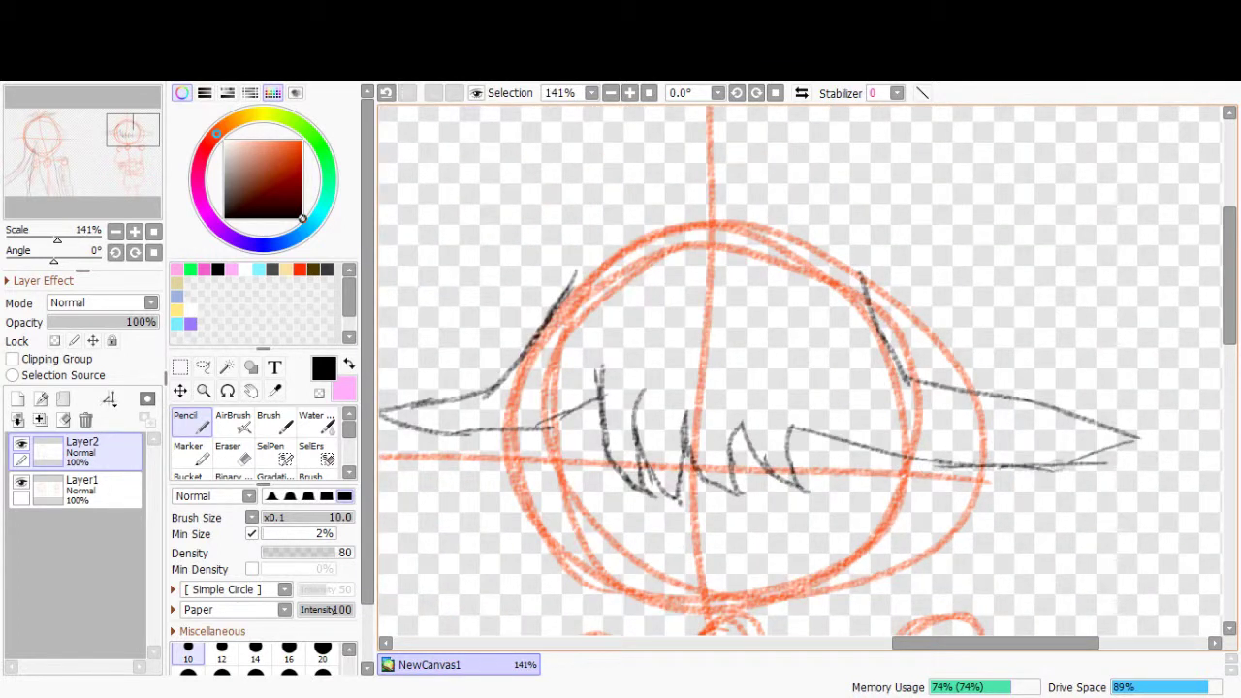
mouse_move(620, 238)
mouse_down()
mouse_move(677, 222)
mouse_move(824, 260)
mouse_up()
scroll(815, 212, down, 1)
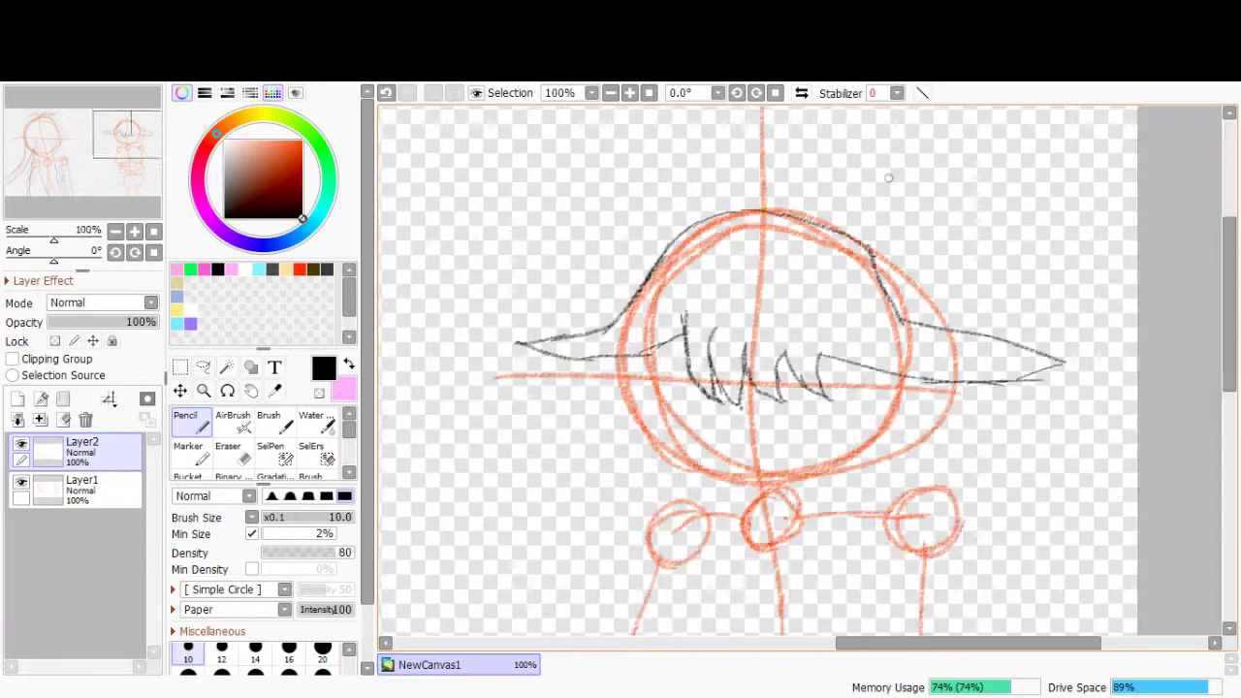
- Sketch three upward hair spikes on the upper left of the head and small tufts at the crown
scroll(621, 161, up, 3)
scroll(576, 172, down, 2)
key(ctrl+z)
mouse_move(529, 217)
mouse_down()
mouse_move(597, 315)
mouse_move(632, 341)
mouse_up()
drag(529, 216, 690, 255)
mouse_move(584, 136)
mouse_down()
mouse_move(614, 245)
mouse_move(685, 197)
mouse_move(747, 225)
mouse_up()
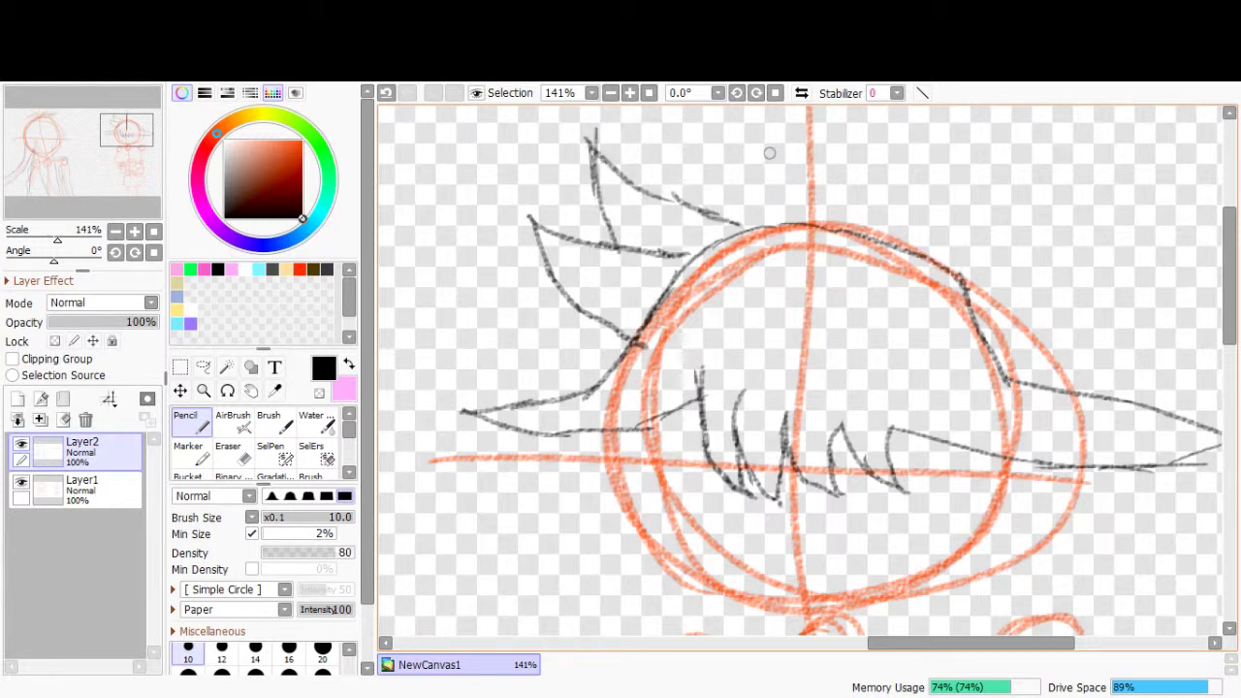
scroll(769, 152, up, 1)
scroll(676, 180, up, 3)
drag(638, 157, 630, 286)
mouse_move(640, 173)
mouse_down()
mouse_move(721, 269)
mouse_move(806, 302)
mouse_up()
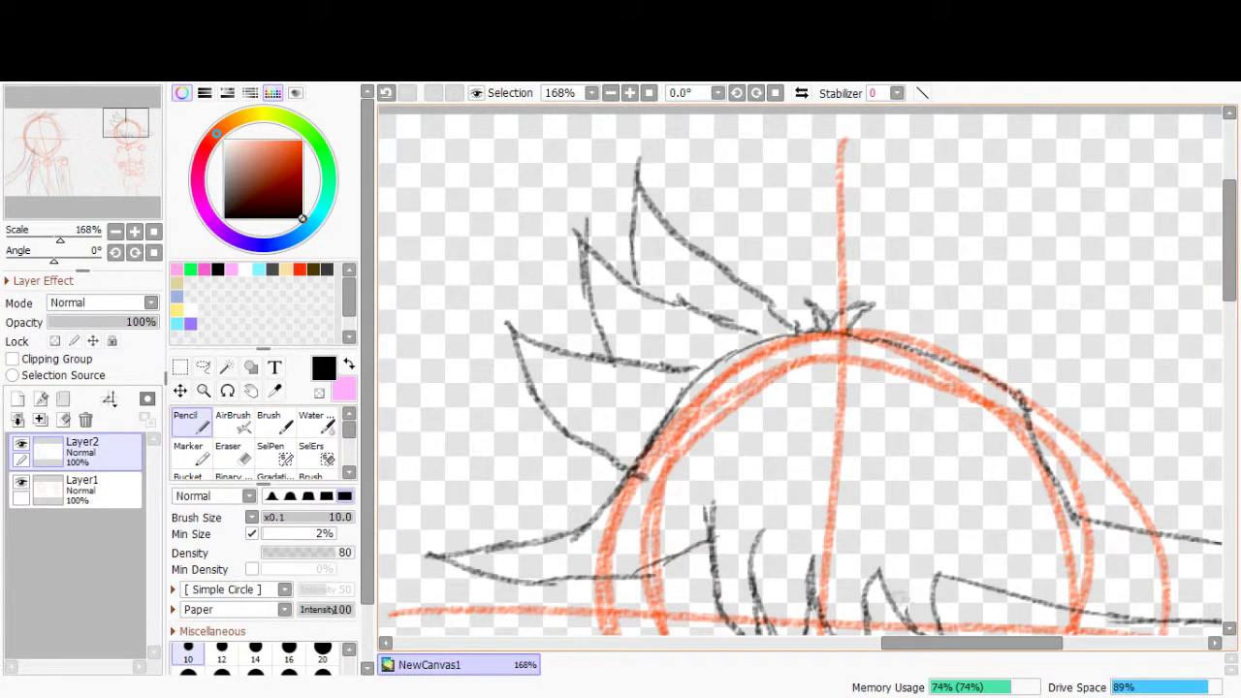
- Sketch layered pointed hair spikes fanning outward from the upper right of the head
drag(970, 643, 1020, 643)
mouse_move(717, 359)
mouse_down()
mouse_move(903, 308)
mouse_move(1033, 197)
mouse_move(965, 373)
mouse_up()
drag(965, 376, 793, 446)
drag(888, 422, 978, 353)
mouse_move(1010, 208)
mouse_down()
mouse_move(952, 289)
mouse_move(859, 320)
mouse_up()
drag(890, 302, 747, 357)
mouse_move(975, 351)
mouse_down()
mouse_move(1084, 299)
mouse_move(933, 474)
mouse_up()
mouse_move(1086, 393)
mouse_down()
mouse_move(1038, 509)
mouse_move(948, 552)
mouse_up()
scroll(815, 446, down, 8)
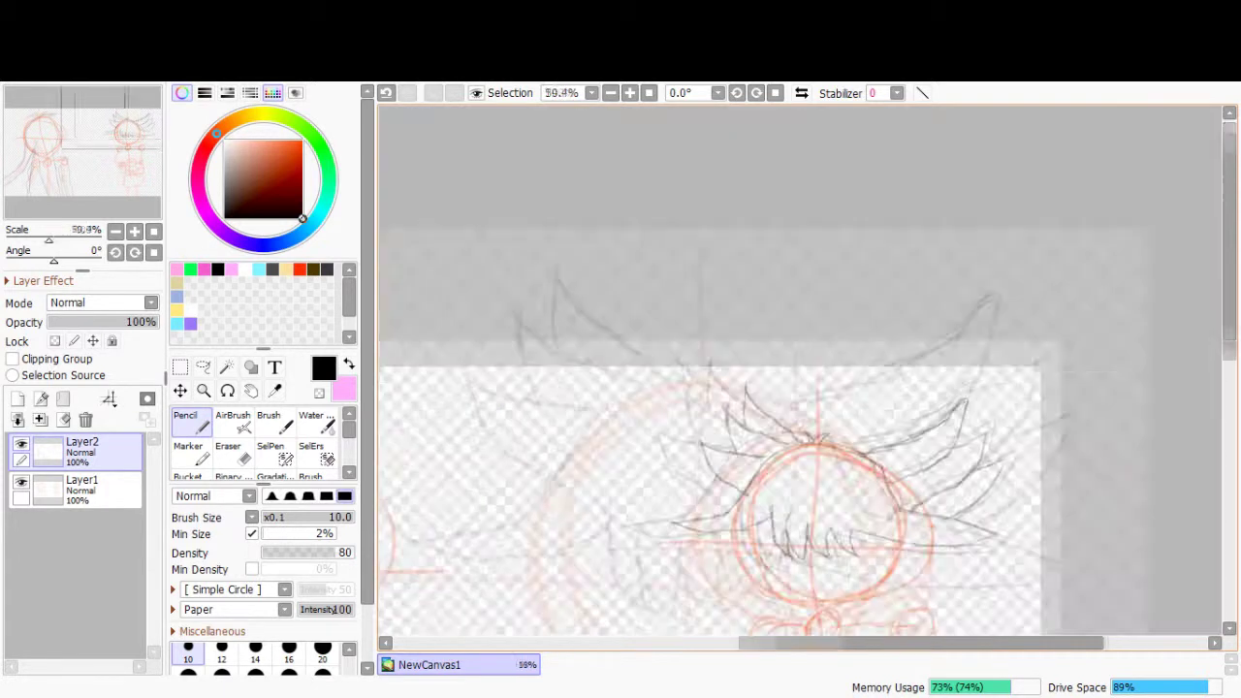
- Draw the curved jaw line along the lower head circle, undoing stray strokes
scroll(797, 340, up, 5)
scroll(795, 339, up, 3)
mouse_move(580, 190)
mouse_down()
mouse_move(659, 349)
mouse_move(747, 393)
mouse_move(952, 341)
mouse_up()
key(ctrl+z)
drag(926, 357, 1014, 248)
key(ctrl+z)
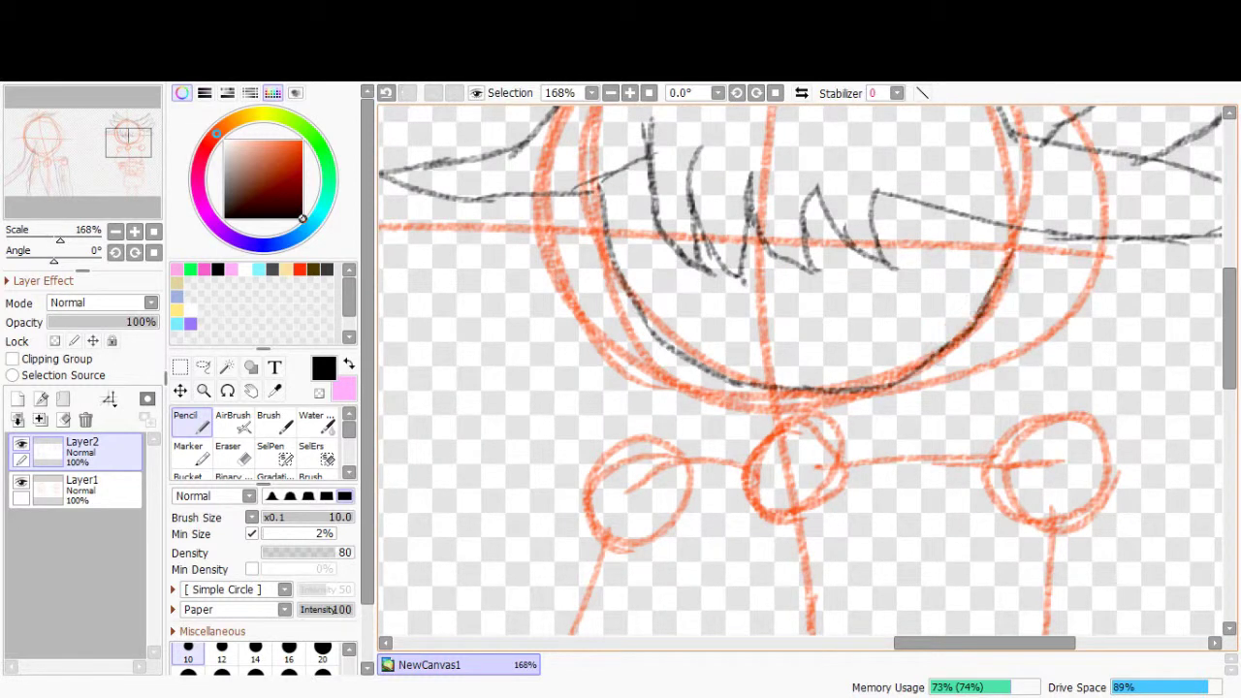
- Sketch the neck lines, the right shoulder and the outer edge of the right arm
drag(766, 386, 717, 484)
mouse_move(850, 390)
mouse_down()
mouse_move(843, 475)
mouse_move(901, 490)
mouse_up()
scroll(804, 388, down, 3)
mouse_move(843, 237)
mouse_down()
mouse_move(974, 239)
mouse_move(1068, 264)
mouse_move(1094, 558)
mouse_up()
- Draw a black circle over the large guide circle at the waist
scroll(805, 388, down, 2)
mouse_move(776, 360)
mouse_down()
mouse_move(778, 455)
mouse_move(950, 424)
mouse_move(863, 323)
mouse_move(785, 383)
mouse_move(812, 474)
mouse_move(941, 401)
mouse_move(810, 360)
mouse_up()
key(ctrl+z)
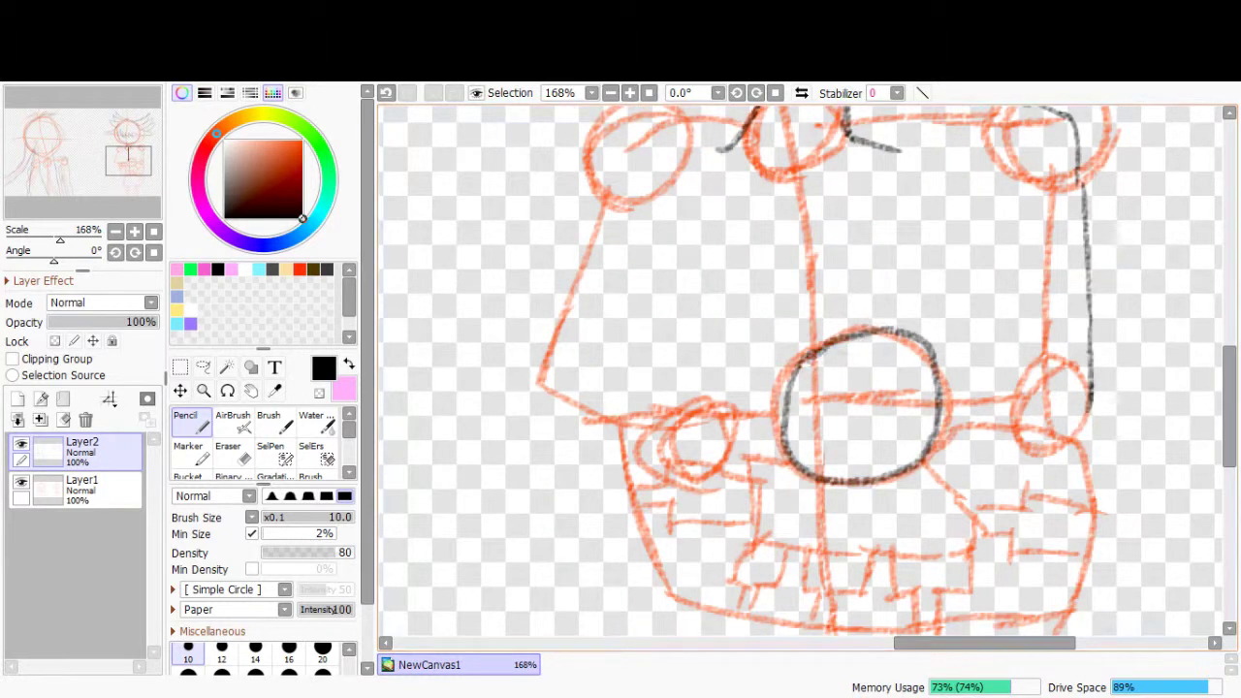
- Outline the skirt-like garment below the waist circle, with its inner panel and the stepped blocks at its left edge
scroll(805, 387, down, 2)
mouse_move(790, 312)
mouse_down()
mouse_move(614, 317)
mouse_move(665, 513)
mouse_move(810, 528)
mouse_move(1078, 517)
mouse_up()
mouse_move(926, 335)
mouse_down()
mouse_move(1086, 403)
mouse_move(1059, 516)
mouse_up()
mouse_move(772, 359)
mouse_down()
mouse_move(776, 374)
mouse_move(968, 446)
mouse_move(926, 359)
mouse_up()
drag(755, 361, 797, 367)
mouse_move(660, 380)
mouse_down()
mouse_move(648, 386)
mouse_move(766, 429)
mouse_up()
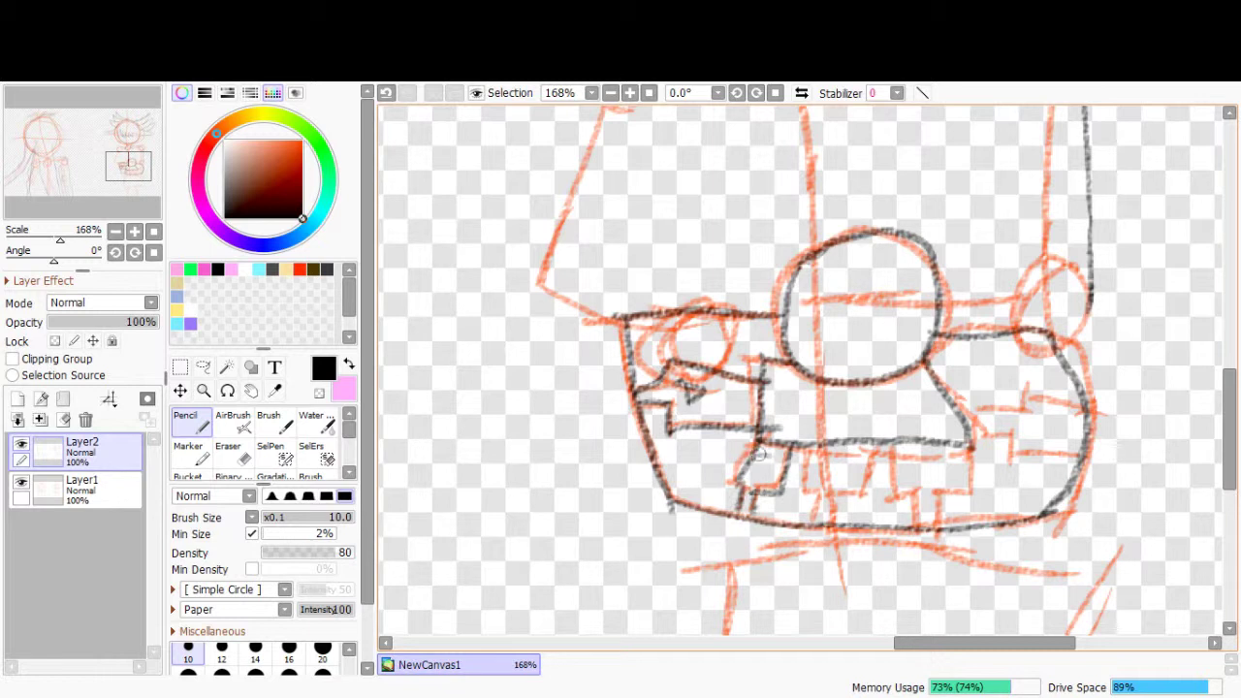
- Add stepped blocks with small triangles along the garment's lower and right edges, and a small rounded shape inside the waist circle
mouse_move(815, 446)
mouse_down()
mouse_move(872, 448)
mouse_move(921, 531)
mouse_up()
drag(892, 452, 969, 498)
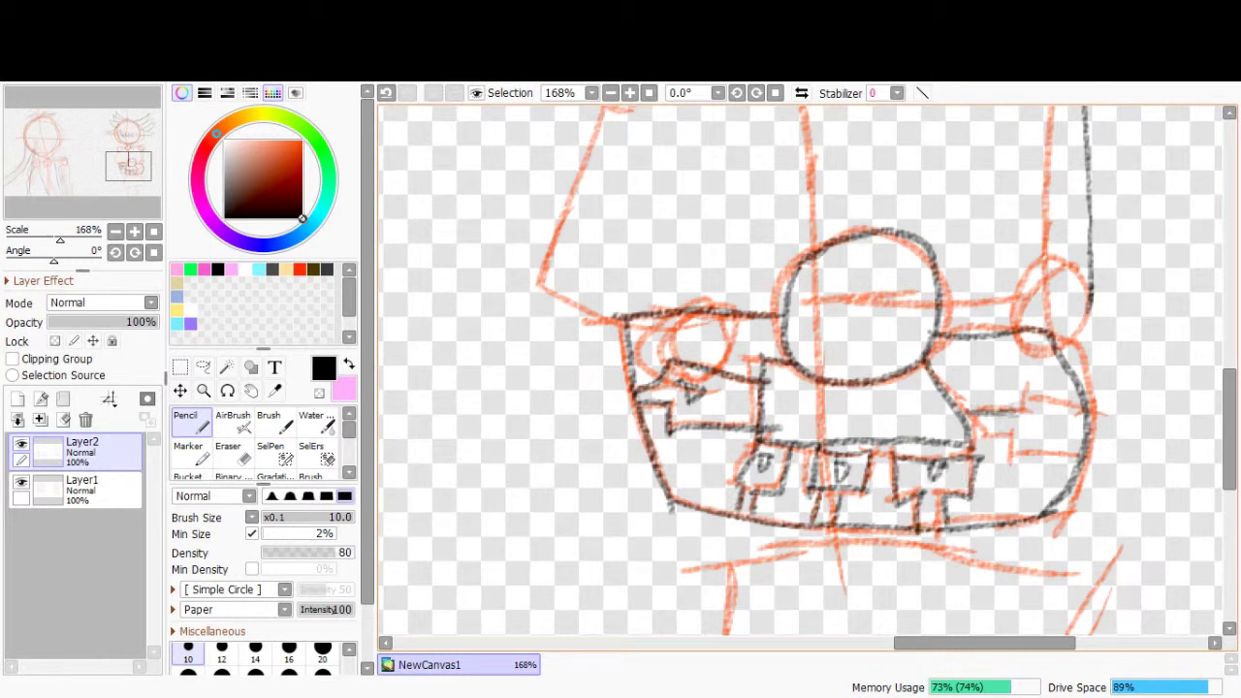
drag(1024, 407, 1078, 460)
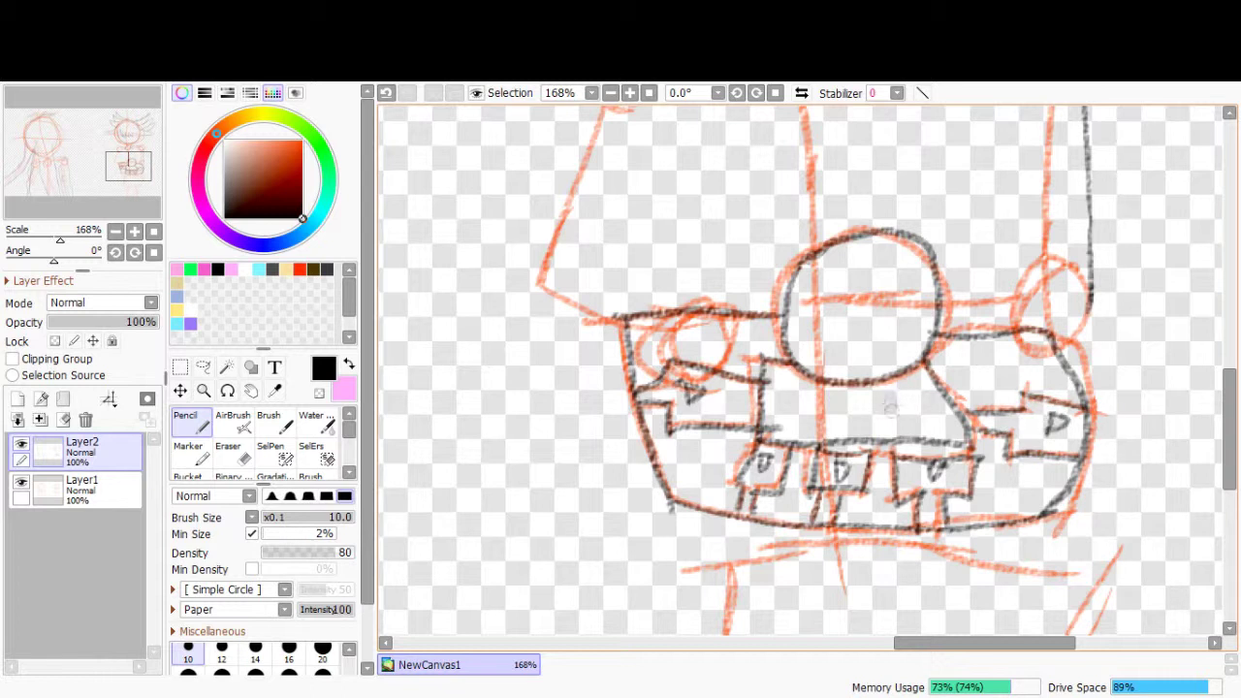
drag(836, 290, 894, 287)
drag(832, 315, 911, 320)
- Sketch two legs as four long lines running from the garment's lower edge to the canvas bottom
key(Home)
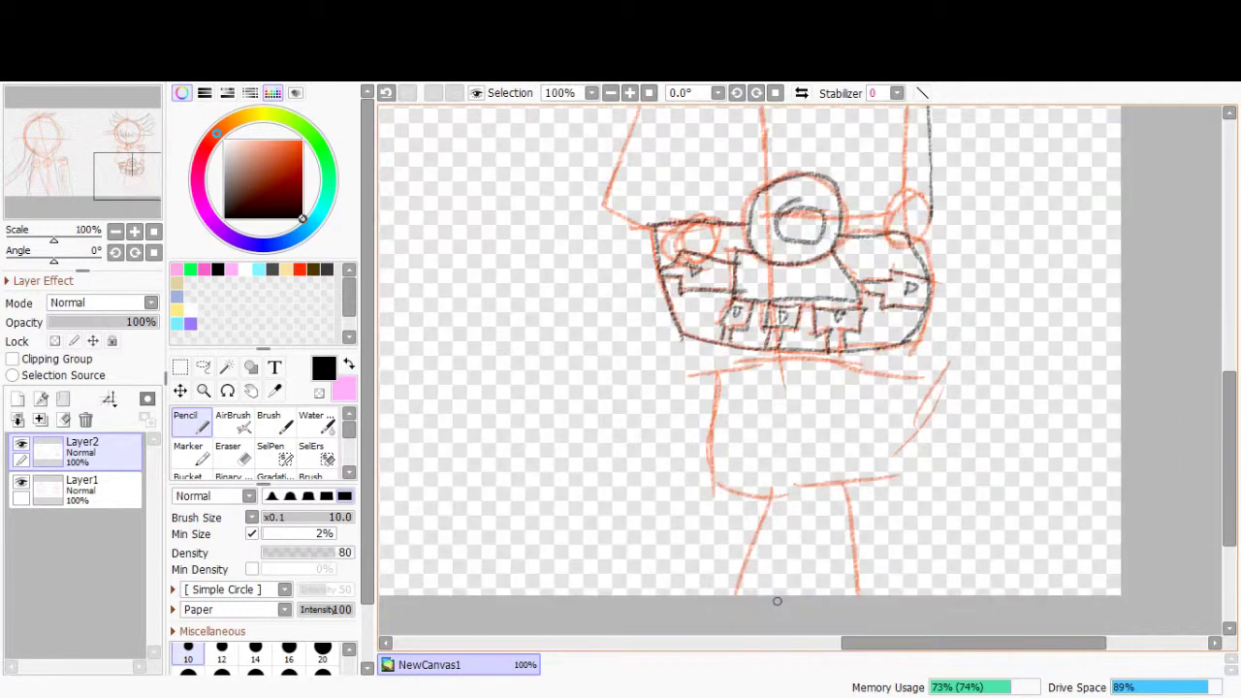
drag(720, 336, 707, 559)
drag(776, 356, 771, 589)
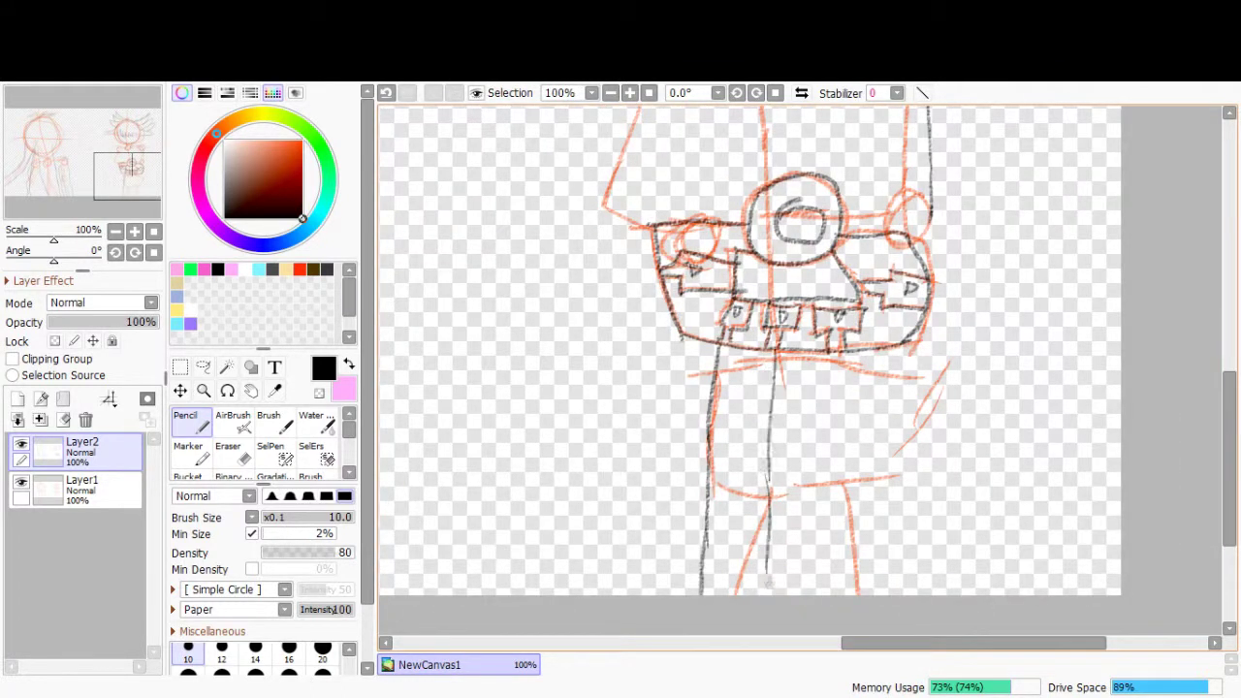
drag(833, 354, 836, 593)
drag(884, 351, 888, 593)
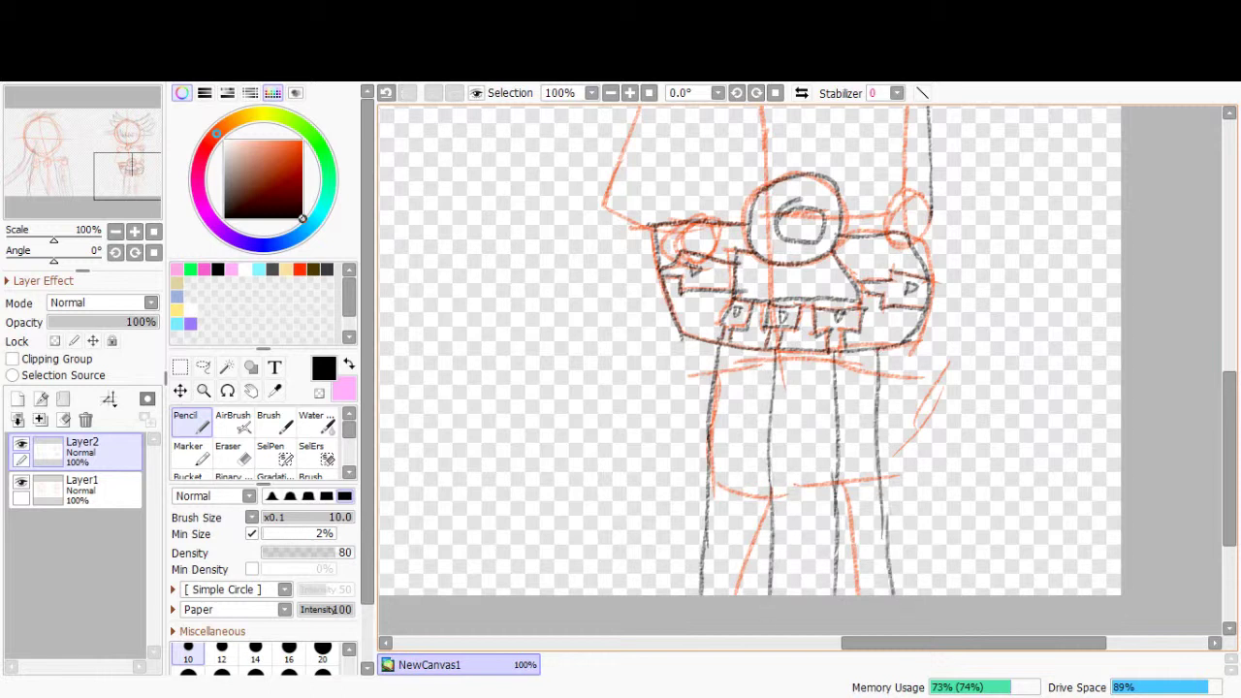
- Sketch the left arm's outer contour from the shoulder guide down to the garment
scroll(888, 543, up, 5)
drag(739, 277, 621, 418)
scroll(717, 490, up, 6)
drag(698, 466, 651, 332)
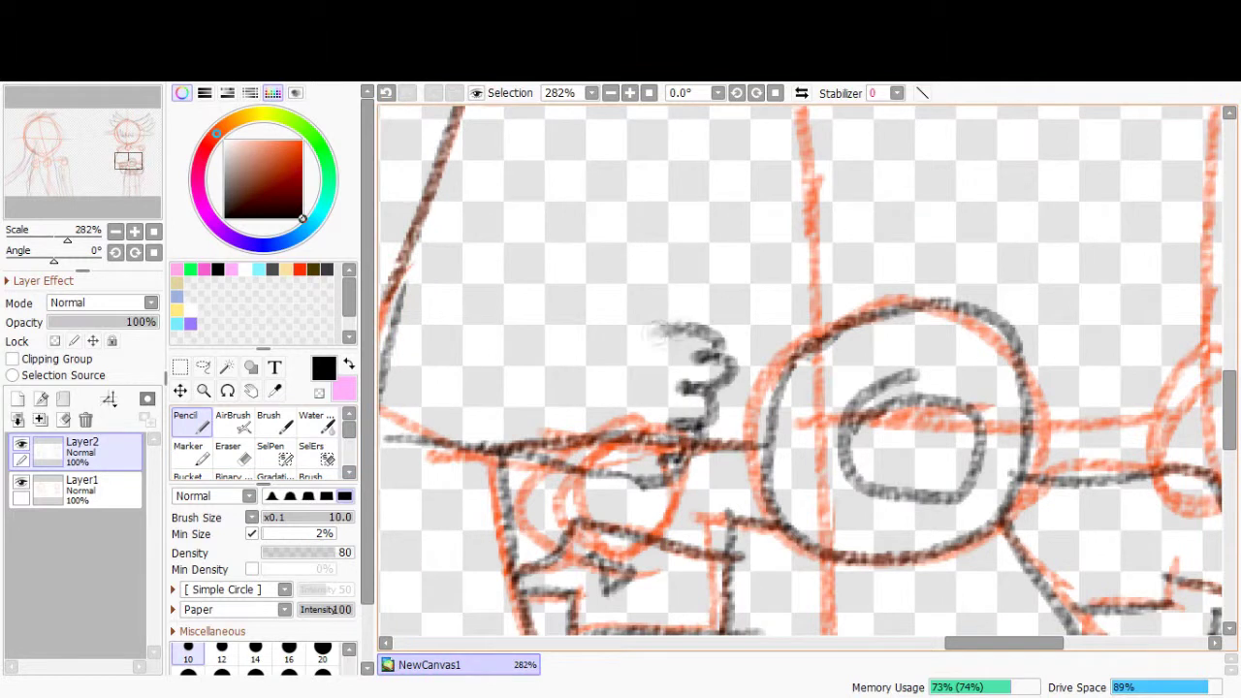
scroll(681, 438, down, 5)
drag(646, 264, 679, 397)
drag(885, 281, 878, 462)
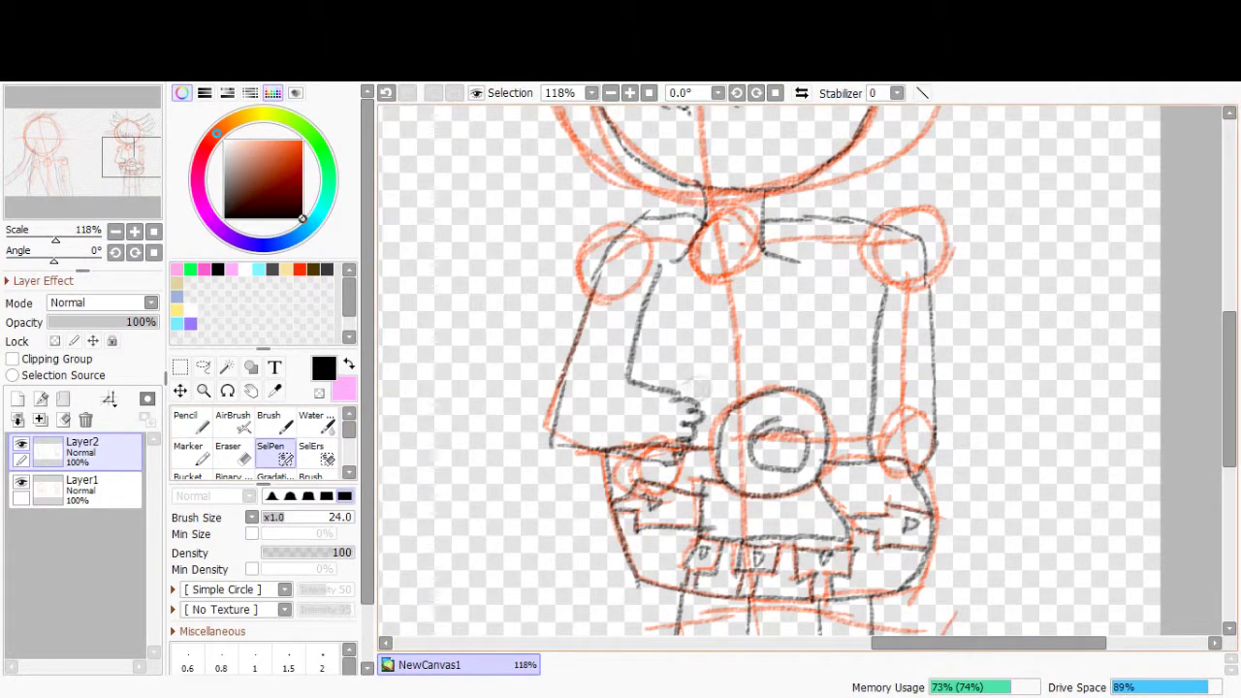
key(ctrl+z)
key(ctrl+z)
key(ctrl+z)
key(ctrl+z)
- Reduce the pencil size to 5 and sketch the small curled fingers of the left hand beside the waist circle
scroll(667, 442, up, 4)
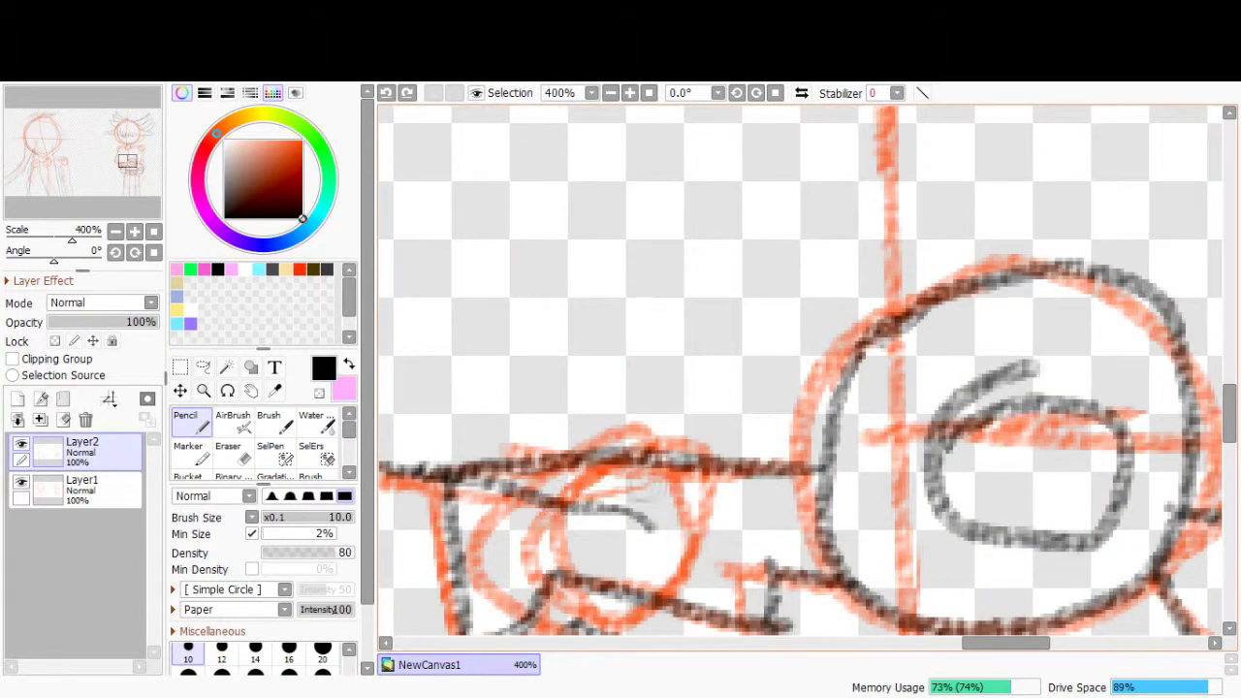
key(bracketleft)
key(bracketleft)
key(bracketleft)
key(bracketleft)
key(bracketleft)
mouse_move(663, 407)
mouse_down()
mouse_move(669, 524)
mouse_move(641, 418)
mouse_up()
drag(648, 349, 669, 388)
scroll(669, 388, down, 4)
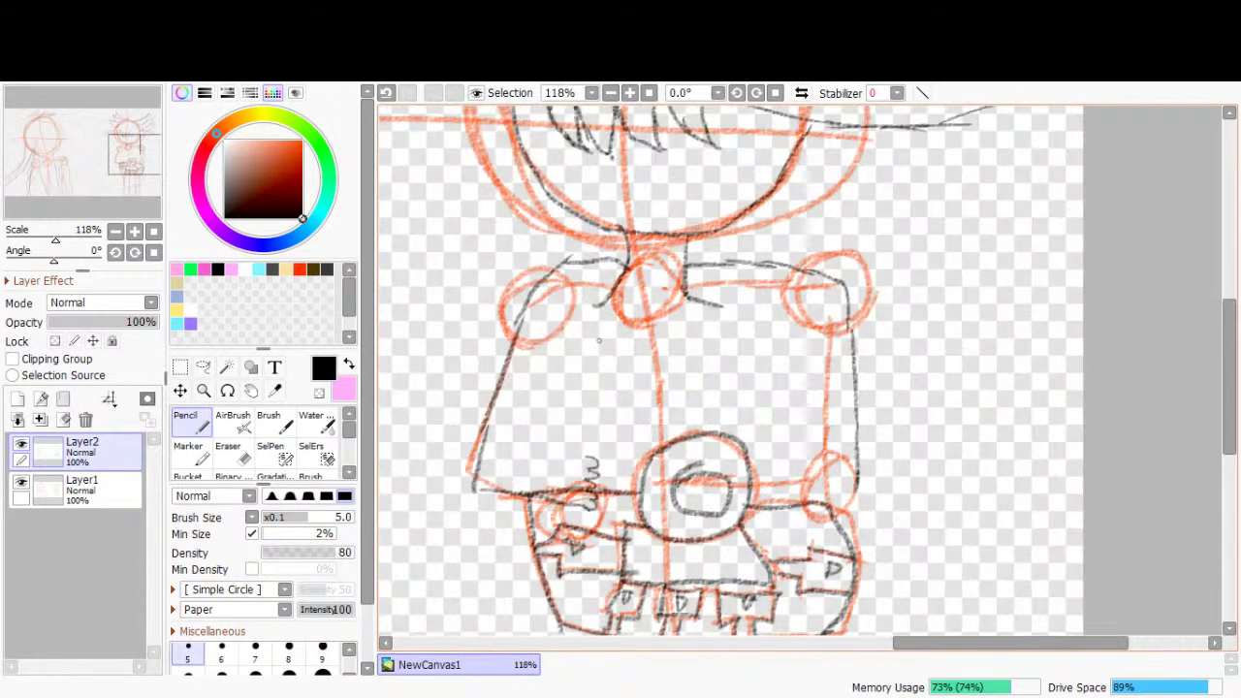
- Set the pencil size back to 10 and sketch the inner edges of both arms
key(bracketright)
key(bracketright)
key(bracketright)
key(bracketright)
key(bracketright)
mouse_move(567, 325)
mouse_down()
mouse_move(563, 393)
mouse_move(587, 457)
mouse_up()
drag(853, 320, 845, 347)
drag(805, 326, 801, 439)
- Draw a pointed V-shaped collar below the neck and vertical front lines down to the waist circle
drag(629, 296, 690, 294)
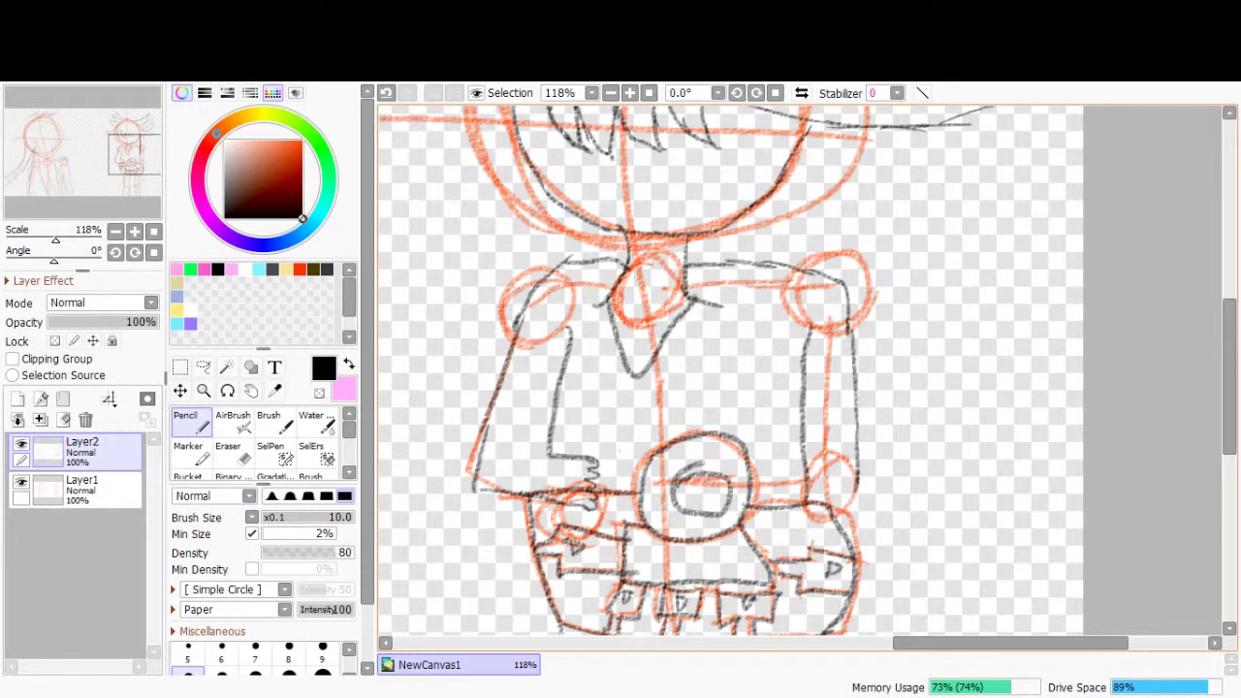
drag(628, 373, 626, 508)
drag(646, 369, 652, 460)
drag(681, 347, 667, 454)
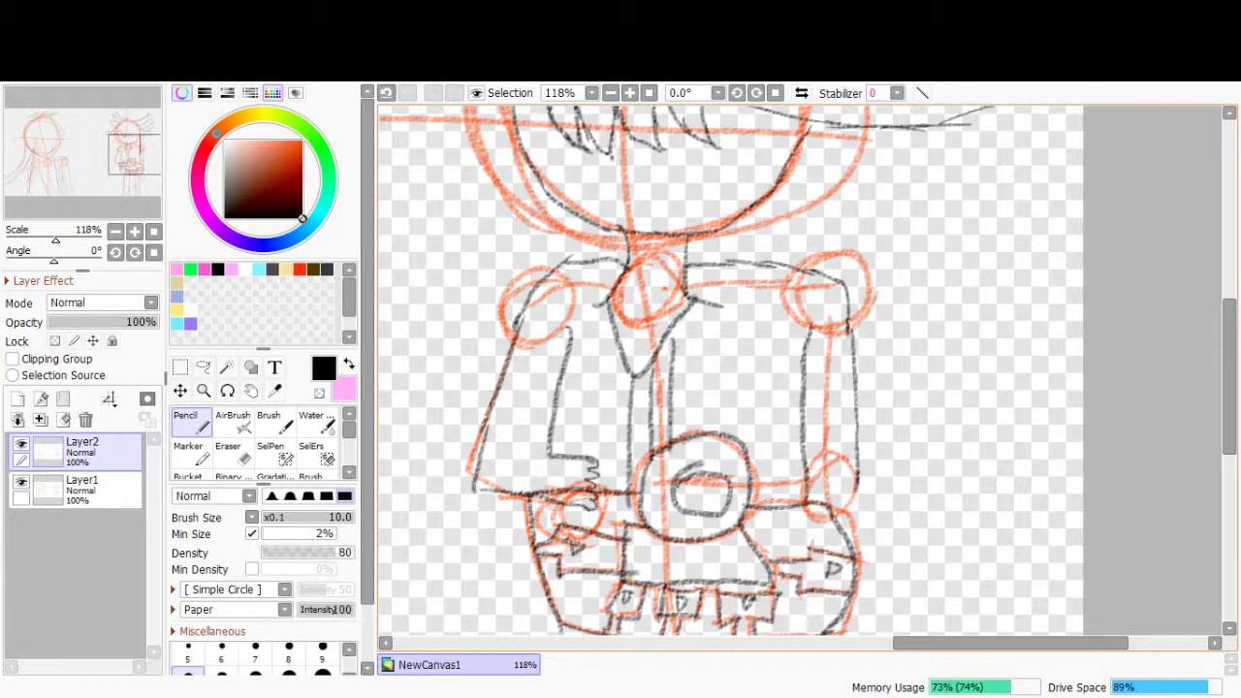
- Sketch curved bands around both shoulders and compare the last stroke by undoing and redoing it
mouse_move(785, 264)
mouse_down()
mouse_move(834, 339)
mouse_move(858, 341)
mouse_up()
drag(748, 262, 810, 359)
key(ctrl+z)
key(ctrl+y)
key(ctrl+z)
key(ctrl+y)
key(ctrl+z)
key(ctrl+y)
key(ctrl+z)
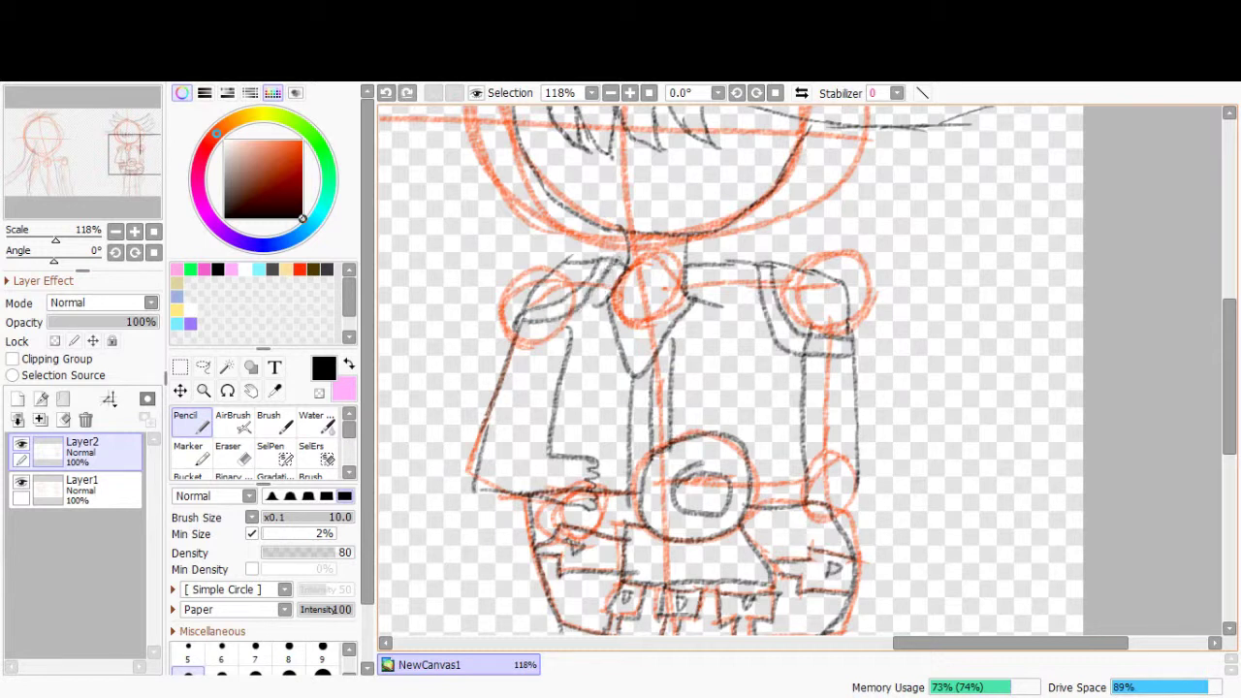
- Sketch jagged hair strands hanging down on both sides of the face
scroll(651, 223, down, 8)
scroll(579, 238, up, 9)
mouse_move(559, 180)
mouse_down()
mouse_move(616, 291)
mouse_move(644, 277)
mouse_up()
mouse_move(836, 301)
mouse_down()
mouse_move(933, 243)
mouse_move(950, 184)
mouse_up()
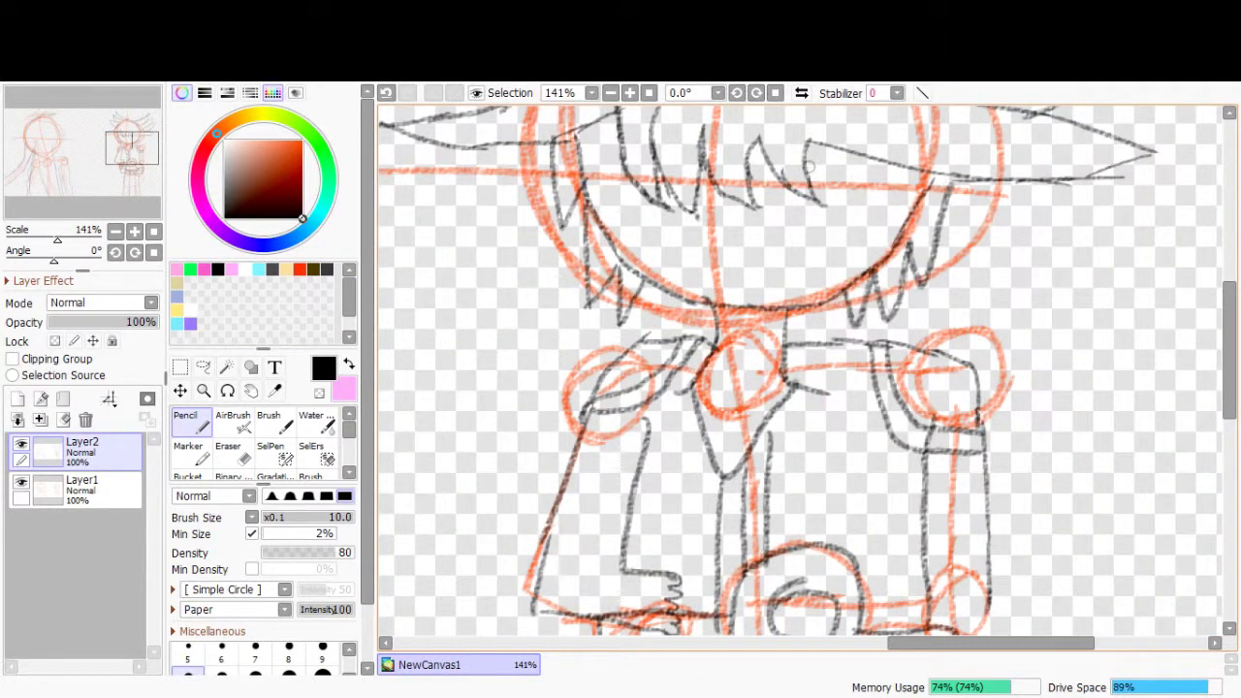
- Sketch the right eye with its dark scribbled iris and rough in the left eye under the fringe
scroll(1021, 209, up, 3)
mouse_move(829, 300)
mouse_down()
mouse_move(892, 254)
mouse_move(946, 242)
mouse_move(844, 340)
mouse_move(946, 257)
mouse_move(960, 344)
mouse_move(844, 325)
mouse_move(927, 286)
mouse_move(907, 277)
mouse_up()
scroll(502, 259, down, 4)
scroll(512, 298, up, 4)
drag(572, 320, 669, 242)
scroll(621, 290, down, 5)
mouse_move(582, 261)
mouse_down()
mouse_move(631, 311)
mouse_move(605, 320)
mouse_up()
scroll(621, 291, up, 4)
drag(557, 281, 609, 320)
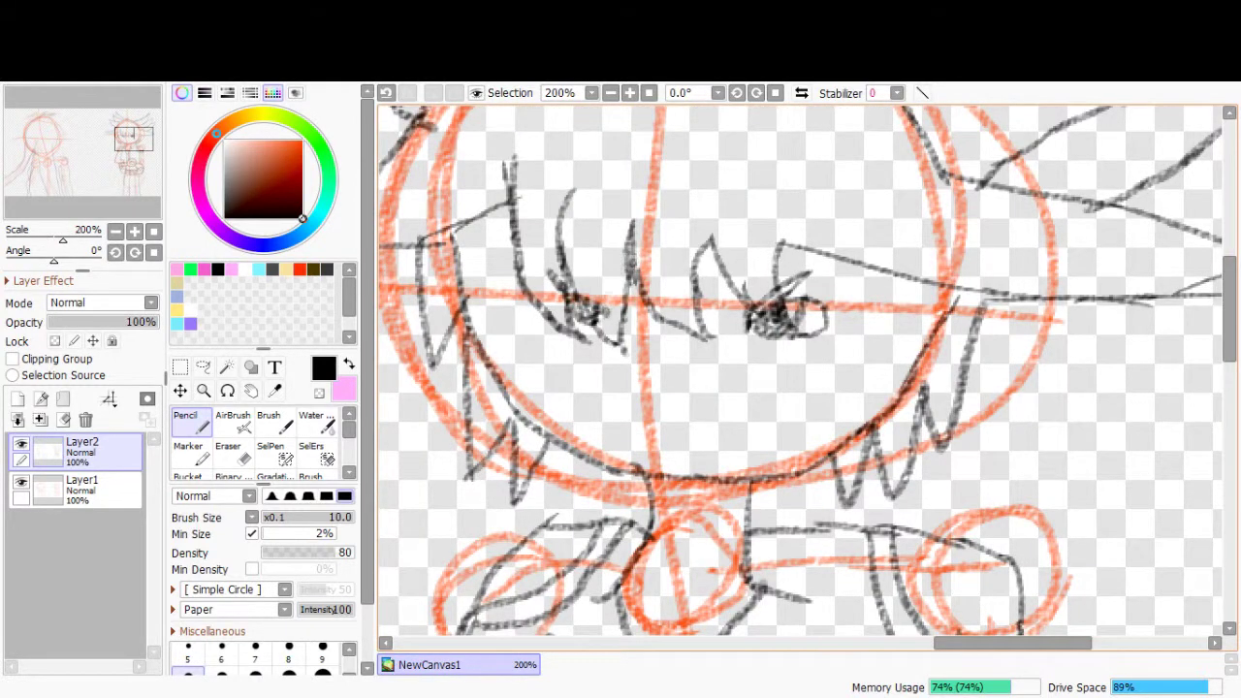
- Try redrawing the left eye's upper line with the pencil set to No Texture, undoing the attempts
scroll(597, 274, up, 3)
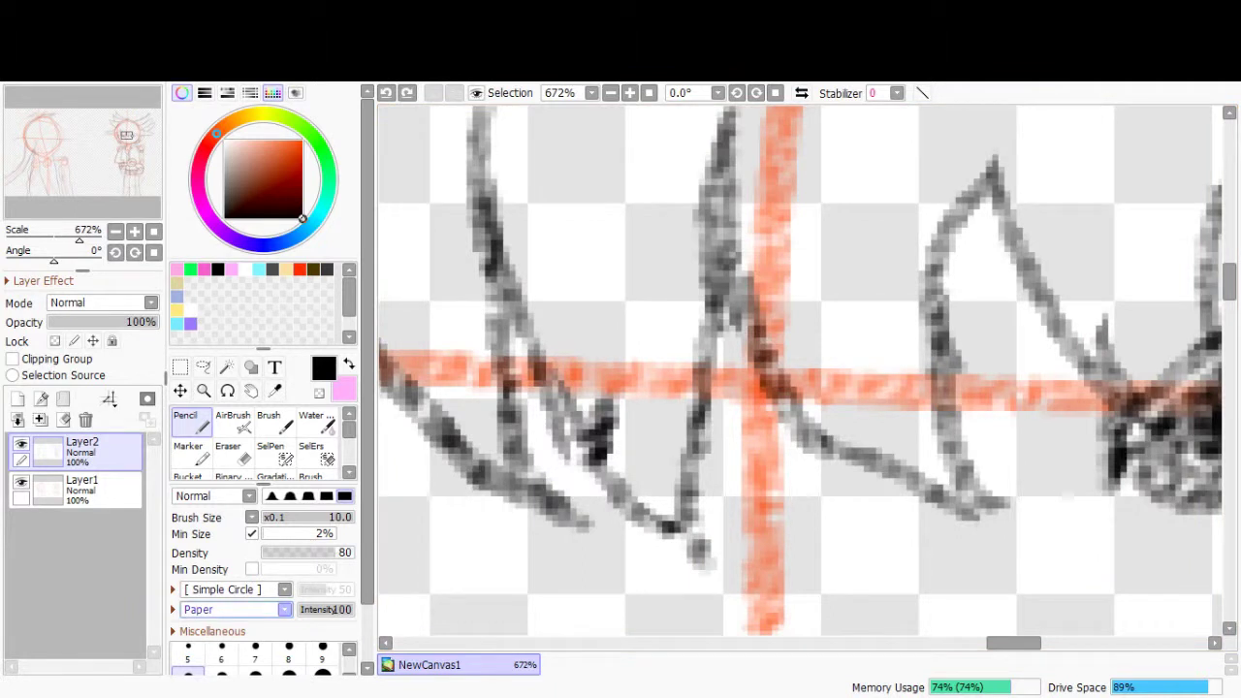
drag(572, 345, 597, 505)
key(ctrl+z)
scroll(646, 327, down, 4)
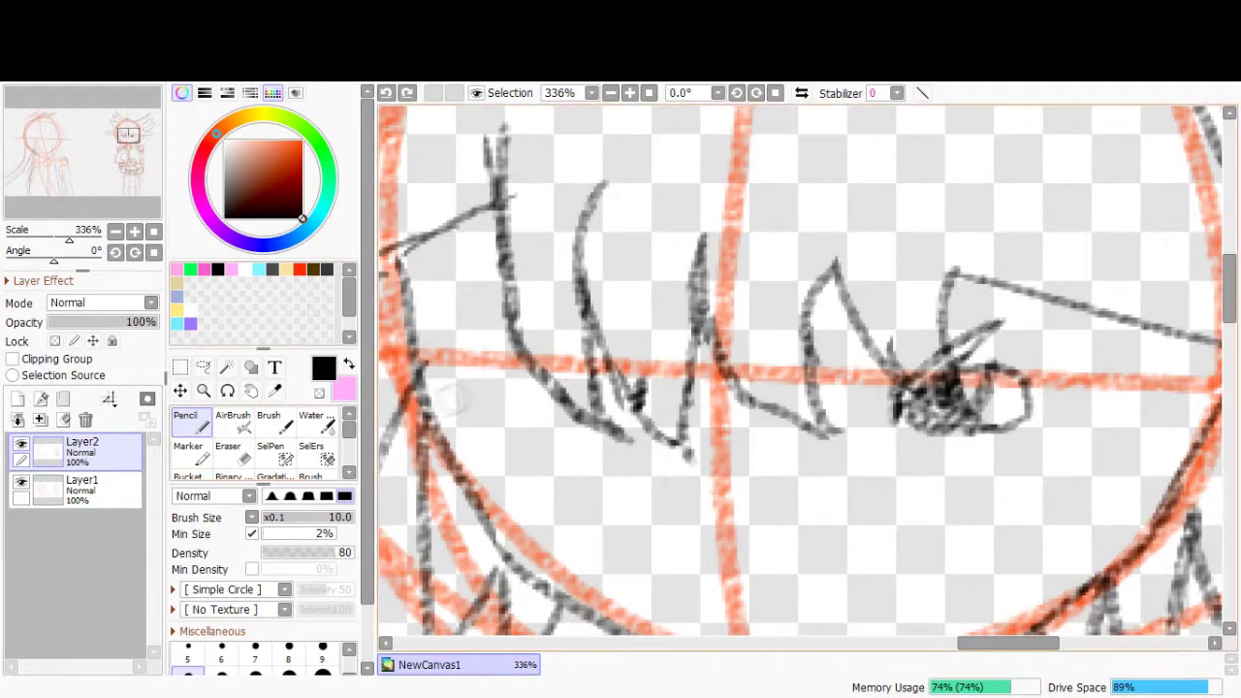
drag(606, 357, 632, 409)
key(ctrl+z)
drag(541, 287, 620, 366)
drag(553, 330, 615, 400)
key(ctrl+z)
key(ctrl+z)
drag(621, 344, 636, 399)
key(ctrl+z)
- Try a round left eye with a swirled iris and a nose dot, then undo these strokes
drag(572, 300, 630, 373)
drag(568, 306, 625, 397)
scroll(640, 320, up, 3)
mouse_move(631, 310)
mouse_down()
mouse_move(548, 470)
mouse_move(684, 393)
mouse_up()
drag(620, 335, 577, 446)
mouse_move(582, 334)
mouse_down()
mouse_move(630, 392)
mouse_move(616, 393)
mouse_move(620, 471)
mouse_up()
key(ctrl+z)
drag(830, 500, 834, 524)
scroll(892, 492, down, 5)
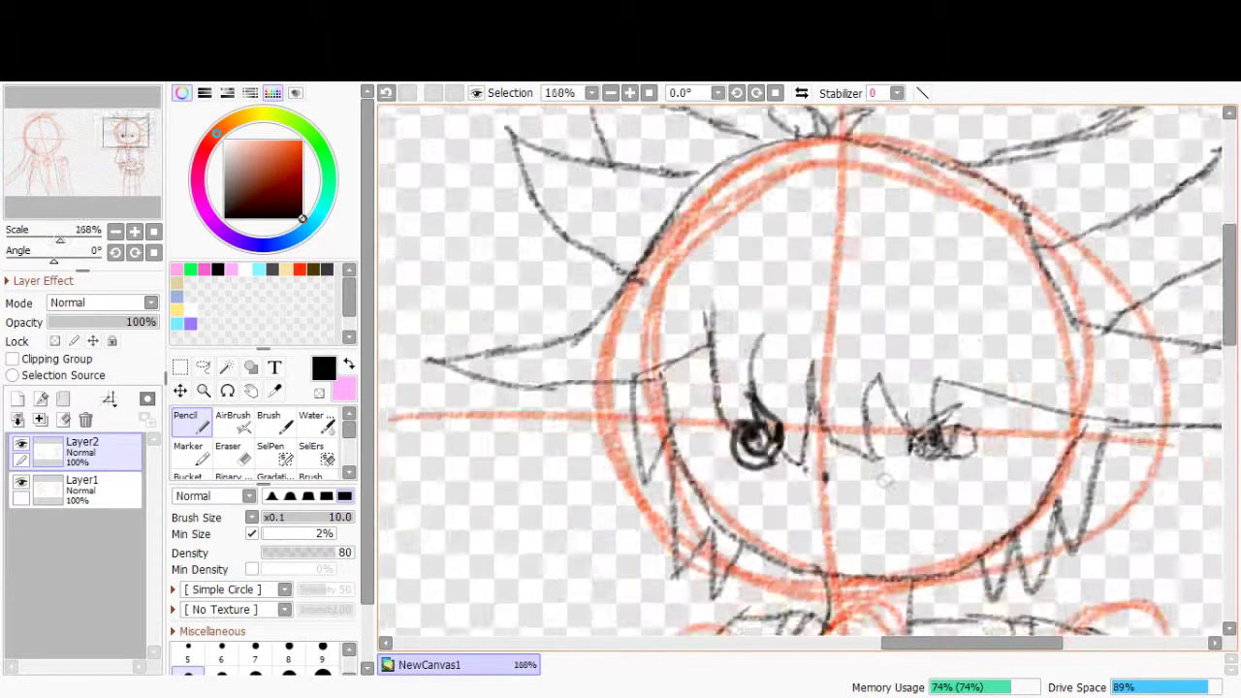
scroll(892, 492, up, 3)
key(ctrl+z)
key(ctrl+z)
key(ctrl+z)
scroll(264, 378, down, 1)
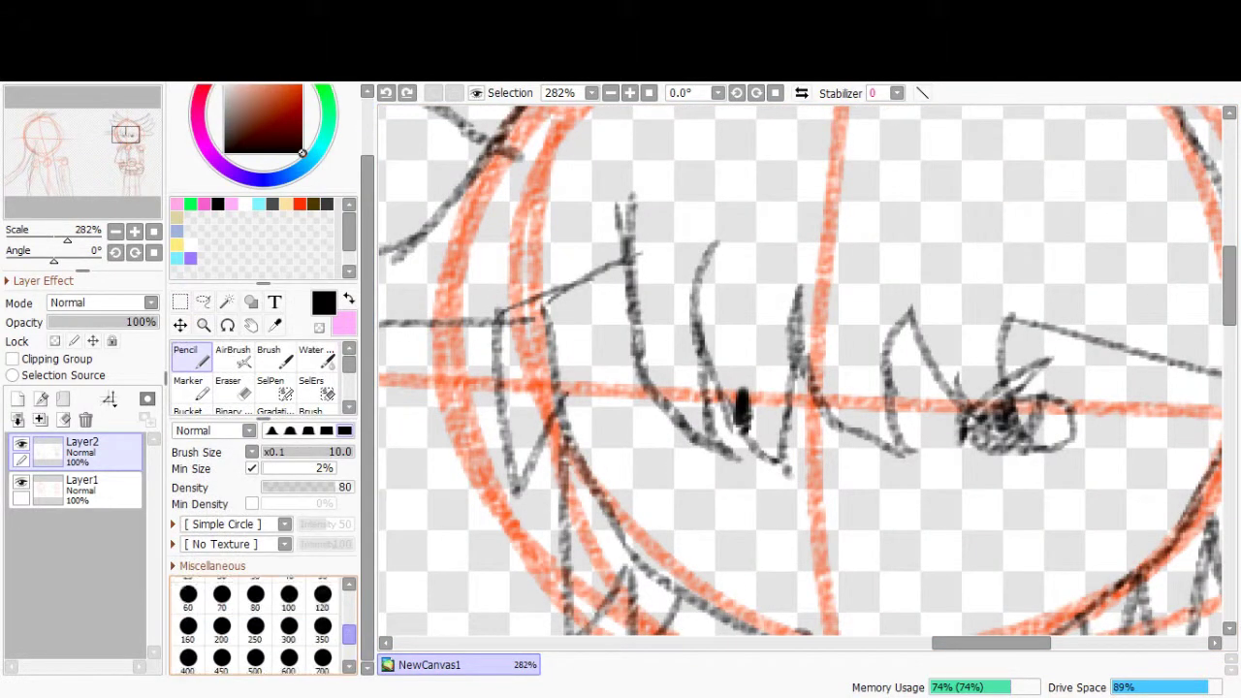
key(ctrl+z)
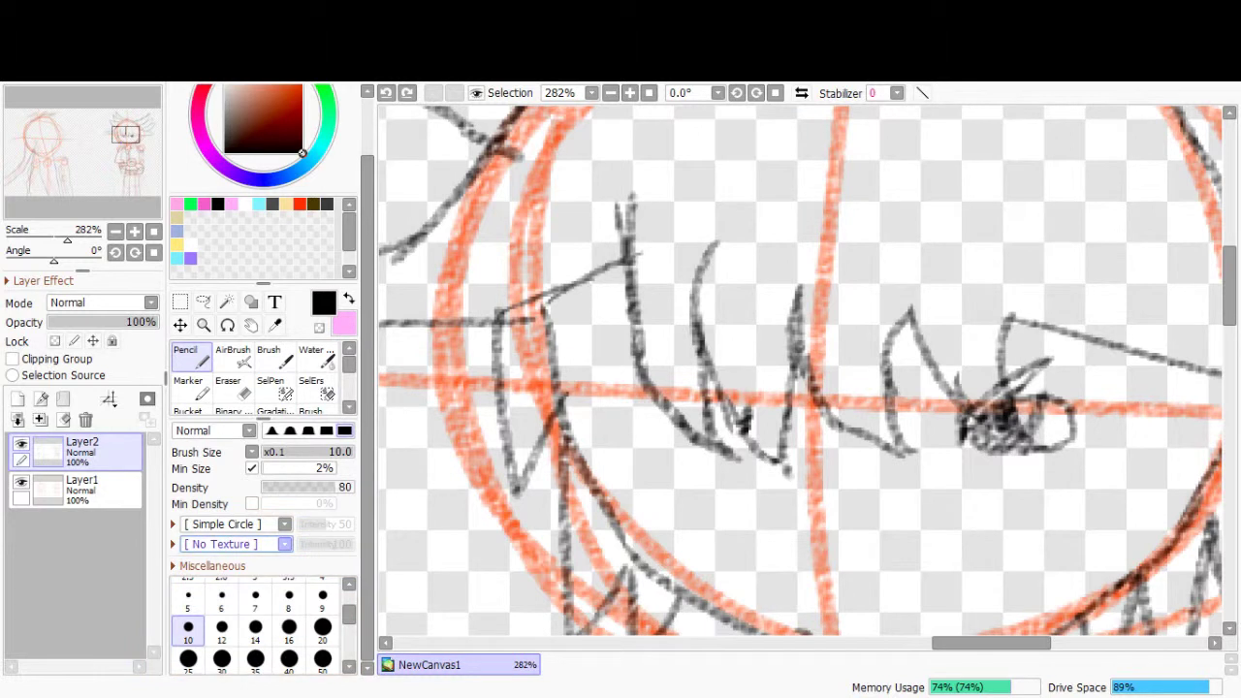
- Switch the pencil texture back to Paper at brush size 5.0 and erase the stray left-eye lines below the fringe
scroll(334, 543, down, 1)
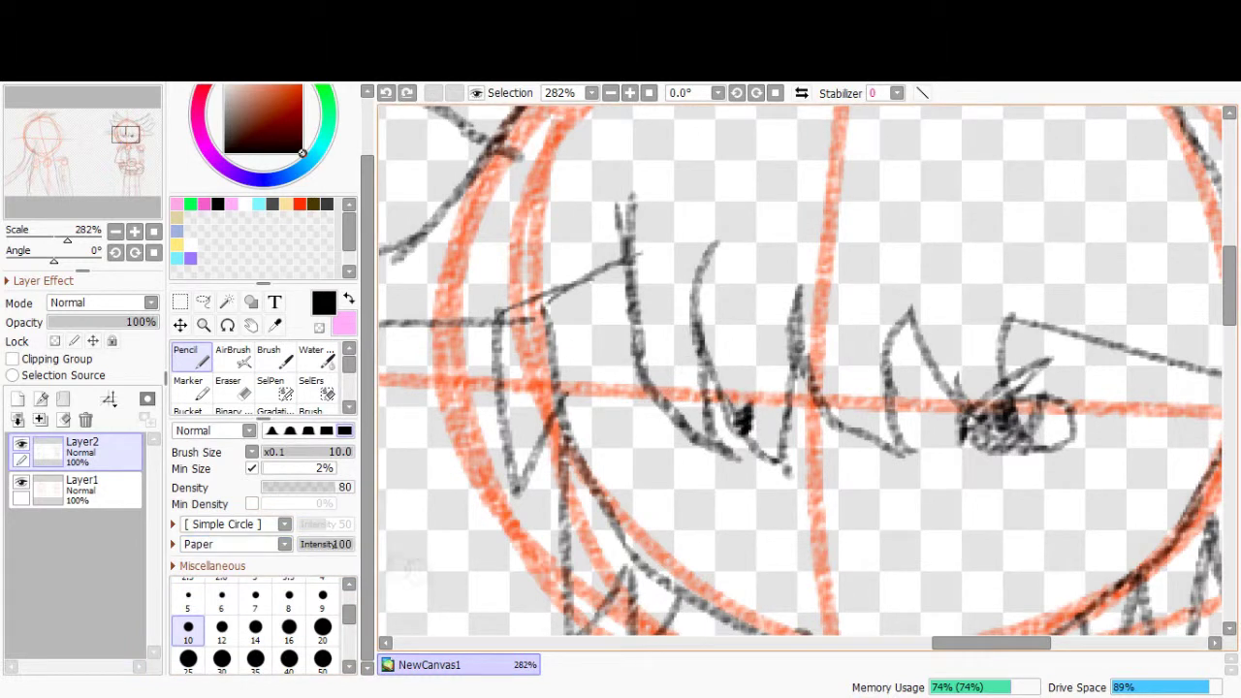
click(188, 595)
drag(700, 368, 741, 441)
scroll(725, 257, up, 2)
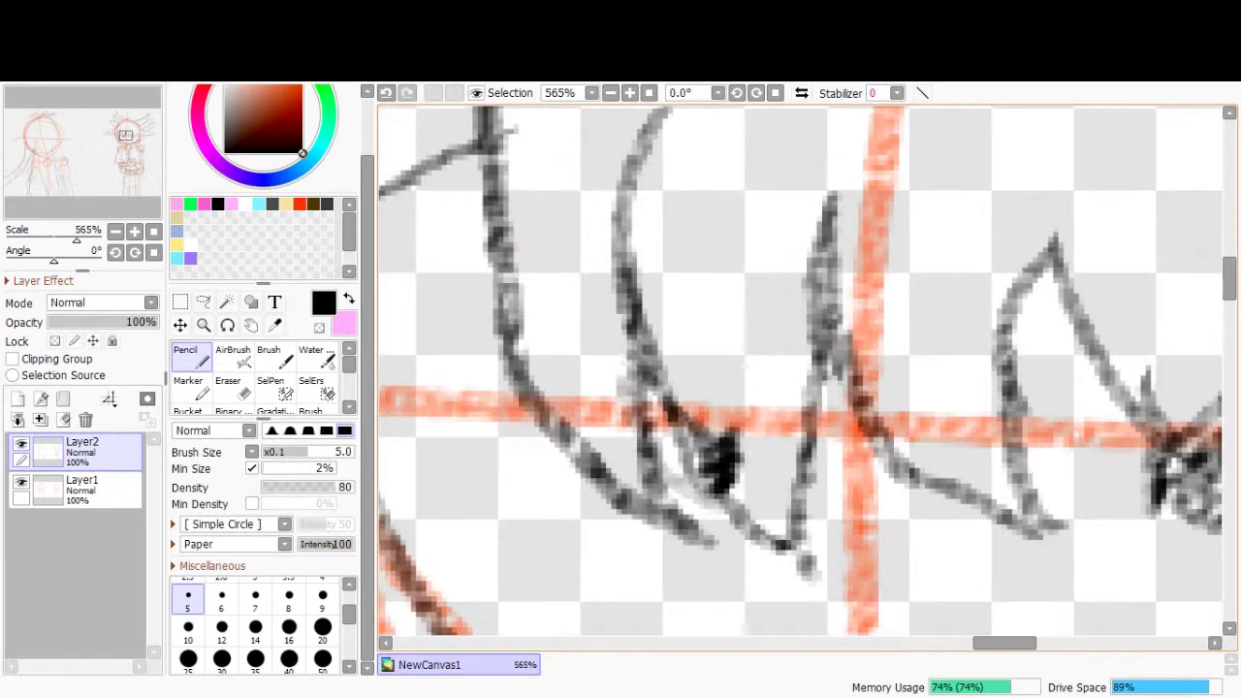
key(e)
scroll(648, 408, up, 1)
mouse_move(630, 398)
mouse_down()
mouse_move(712, 528)
mouse_move(775, 373)
mouse_up()
- Draw the left eye with its lids, round iris and dark pupil, and add small nose and mouth marks on the face
key(n)
mouse_move(596, 499)
mouse_down()
mouse_move(620, 387)
mouse_move(790, 427)
mouse_up()
drag(729, 462, 722, 506)
drag(630, 388, 722, 467)
drag(640, 446, 727, 509)
drag(613, 460, 669, 438)
mouse_move(626, 436)
mouse_down()
mouse_move(622, 473)
mouse_move(669, 562)
mouse_up()
key(ctrl+z)
mouse_move(606, 470)
mouse_down()
mouse_move(659, 539)
mouse_move(718, 496)
mouse_up()
drag(621, 451, 696, 490)
drag(640, 456, 667, 495)
drag(645, 461, 656, 494)
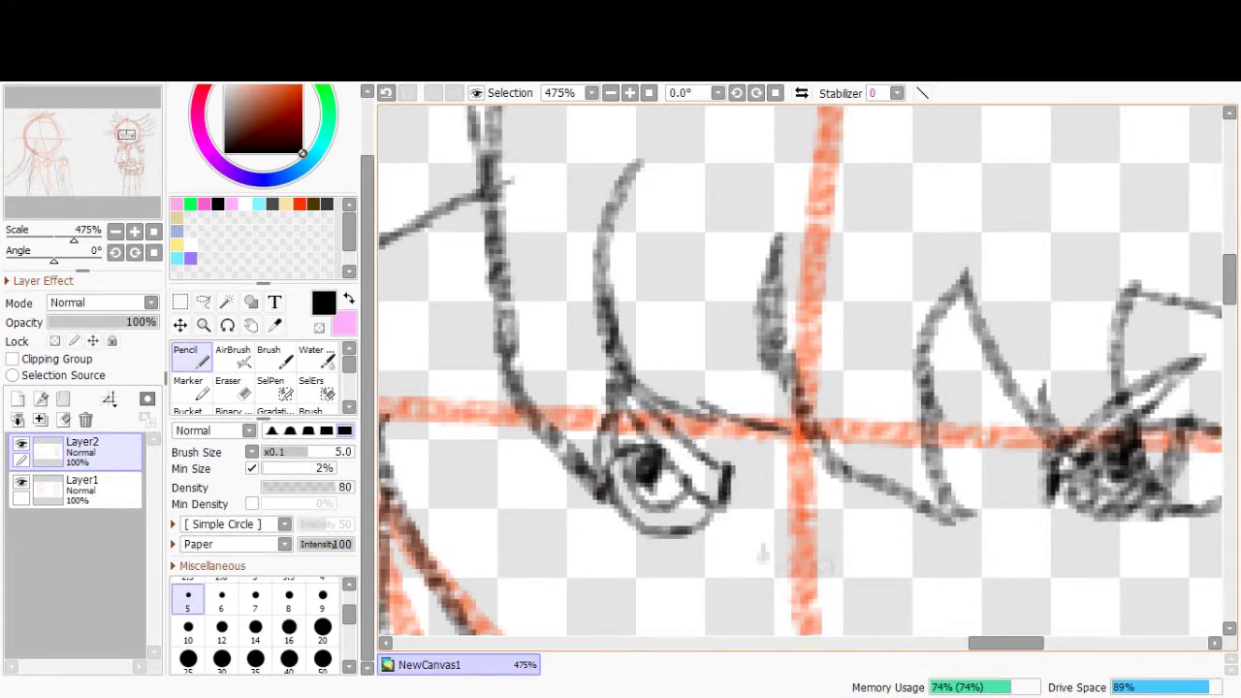
scroll(730, 354, down, 2)
scroll(731, 399, down, 4)
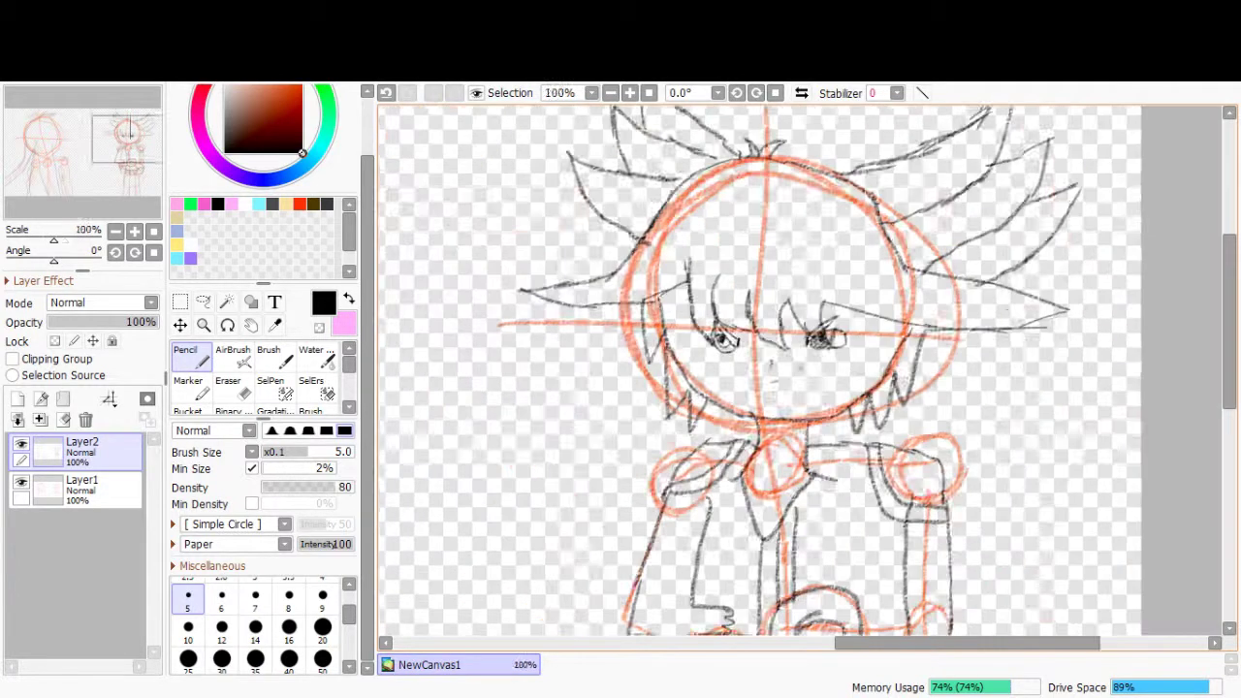
- Sketch inner stripe lines through the hair spikes on both sides of the head
scroll(637, 169, up, 3)
drag(637, 169, 781, 296)
drag(591, 229, 735, 311)
key(ctrl+z)
drag(584, 217, 677, 303)
mouse_move(729, 295)
mouse_down()
mouse_move(683, 325)
mouse_move(523, 373)
mouse_up()
drag(969, 643, 1024, 643)
drag(960, 281, 810, 363)
drag(1049, 177, 948, 293)
drag(941, 392, 845, 448)
drag(1116, 261, 878, 426)
scroll(1164, 349, down, 6)
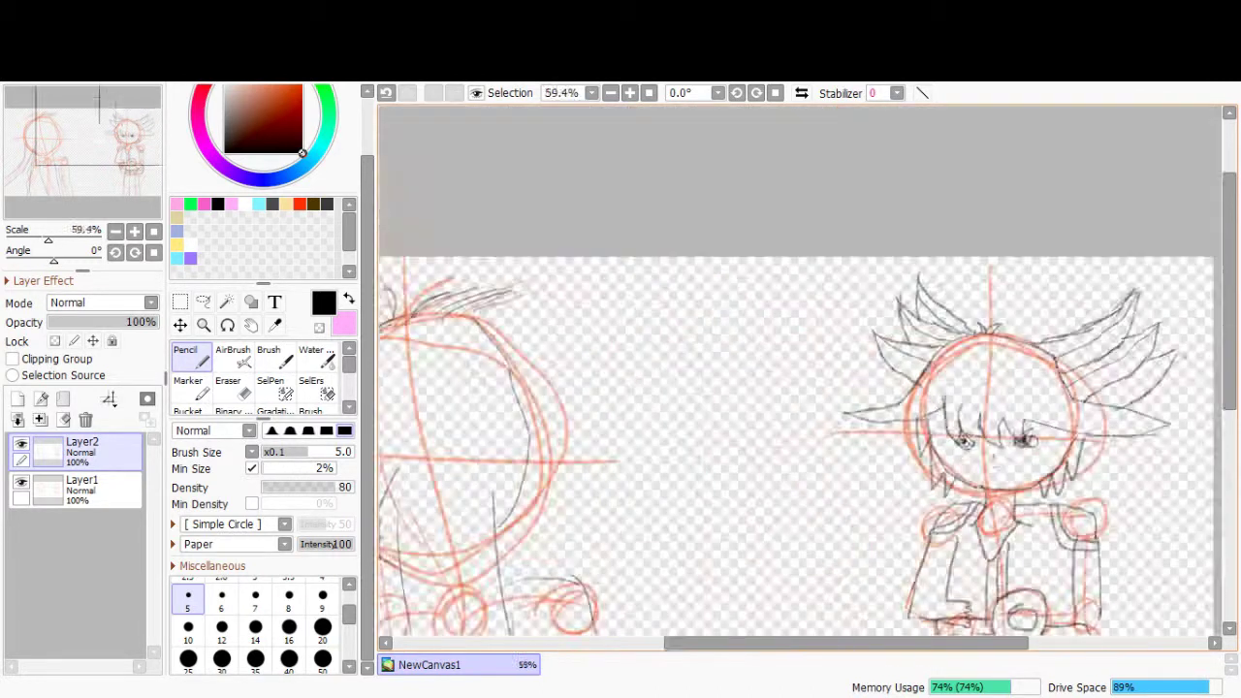
- Erase the inner stripe line from the lower spike on the left side of the hair
scroll(989, 349, up, 6)
key(e)
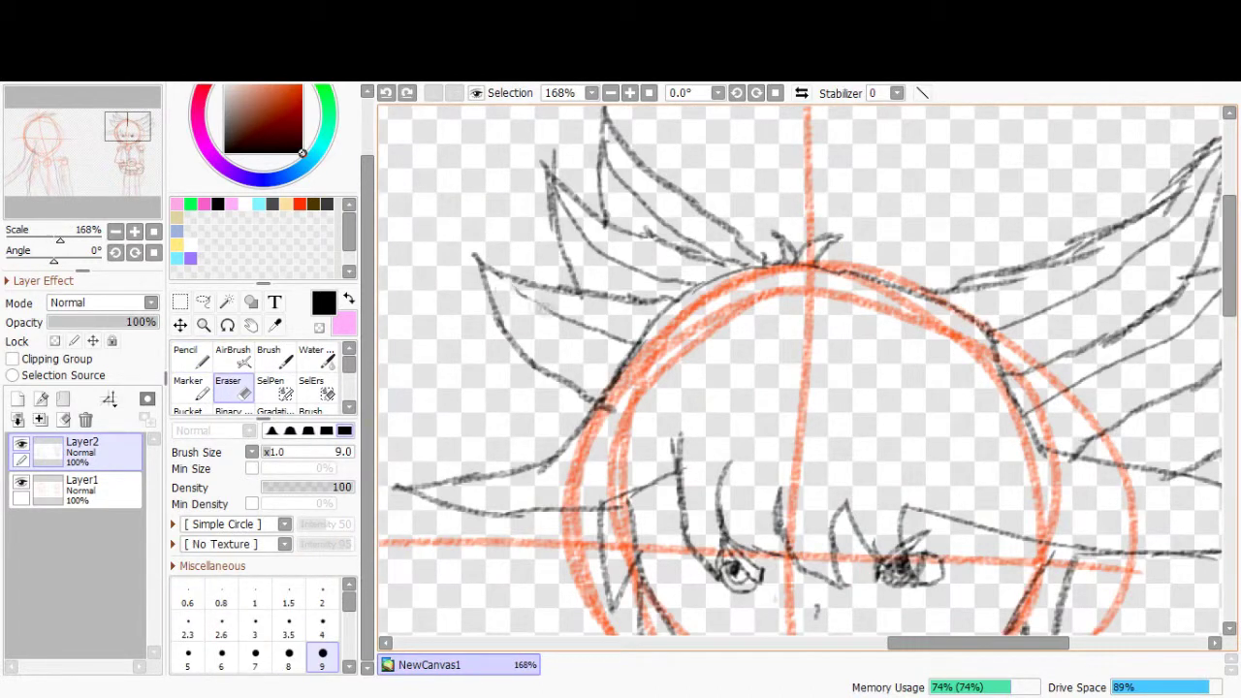
scroll(804, 373, down, 7)
scroll(630, 369, up, 5)
- Hide the orange guide layer and add a new layer beneath the sketch layer
click(20, 482)
click(40, 419)
drag(82, 485, 83, 447)
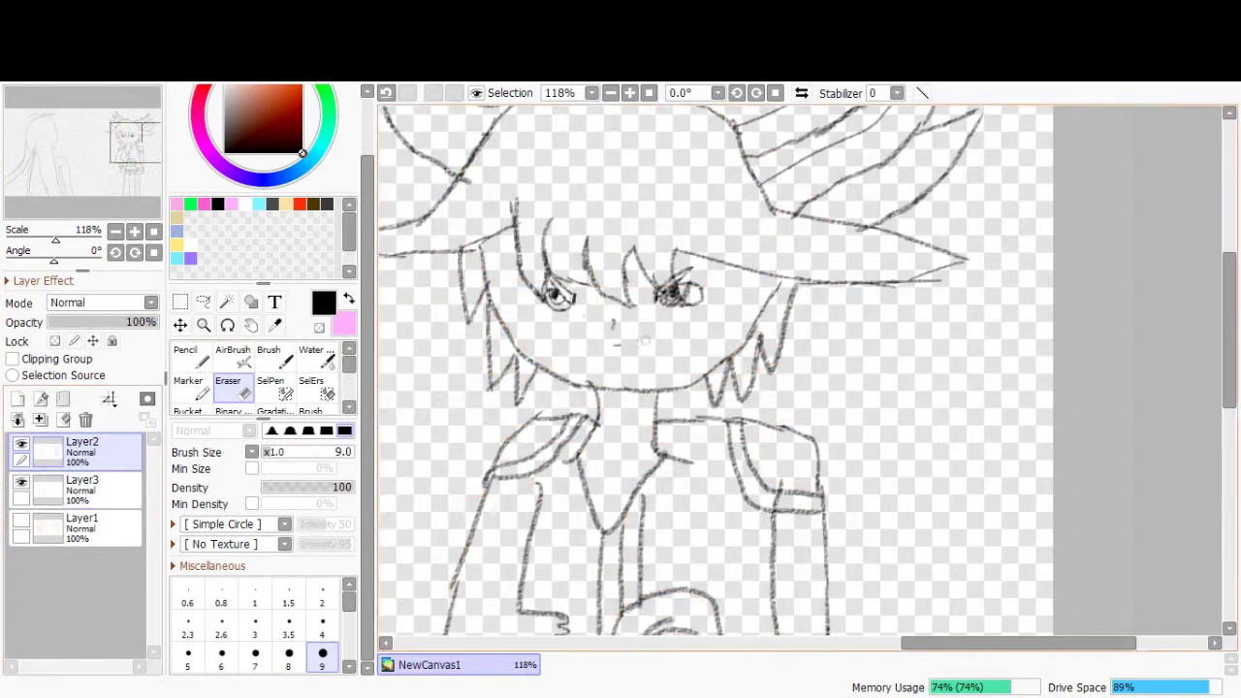
- Sketch a narrow angled stripe running from below the right eye down the cheek to the jaw
scroll(676, 333, up, 4)
key(n)
mouse_move(669, 264)
mouse_down()
mouse_move(677, 318)
mouse_move(789, 419)
mouse_up()
drag(714, 262, 795, 386)
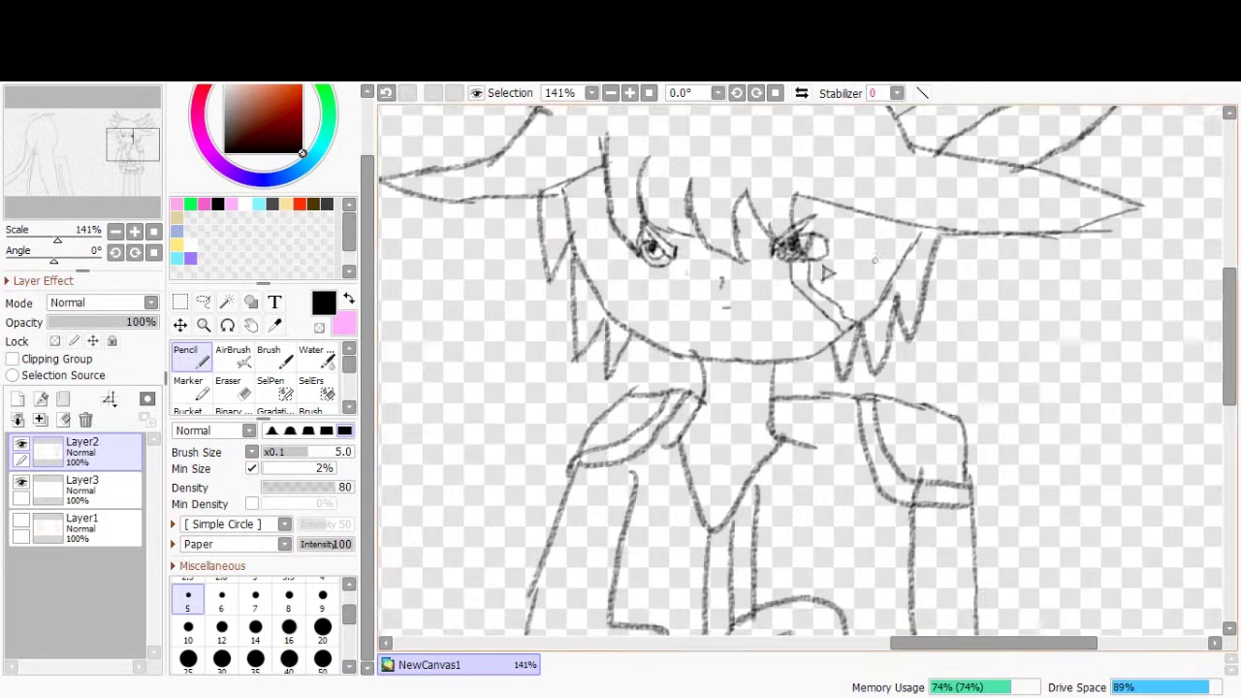
- Sample the navy, black, dark gray, red, orange and yellow from the thank_you_for_b... image into swatches and return to NewCanvas1
scroll(825, 273, down, 4)
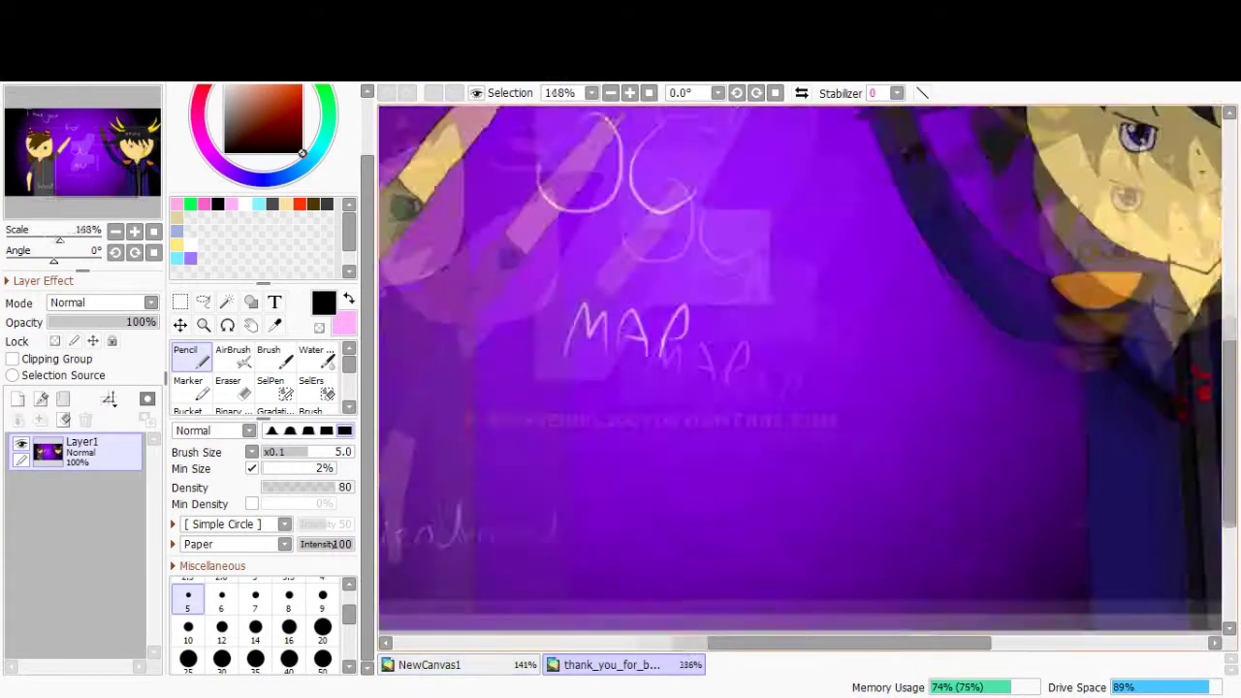
scroll(795, 368, right, 5)
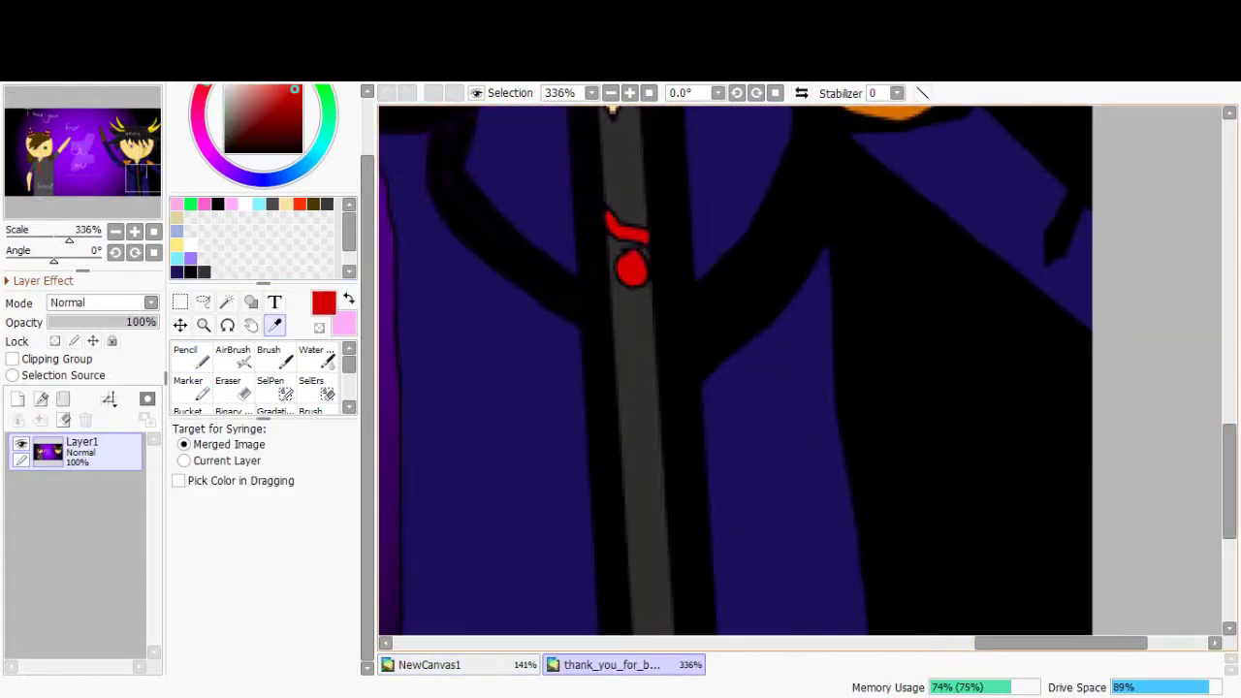
scroll(736, 368, down, 1)
drag(138, 177, 144, 141)
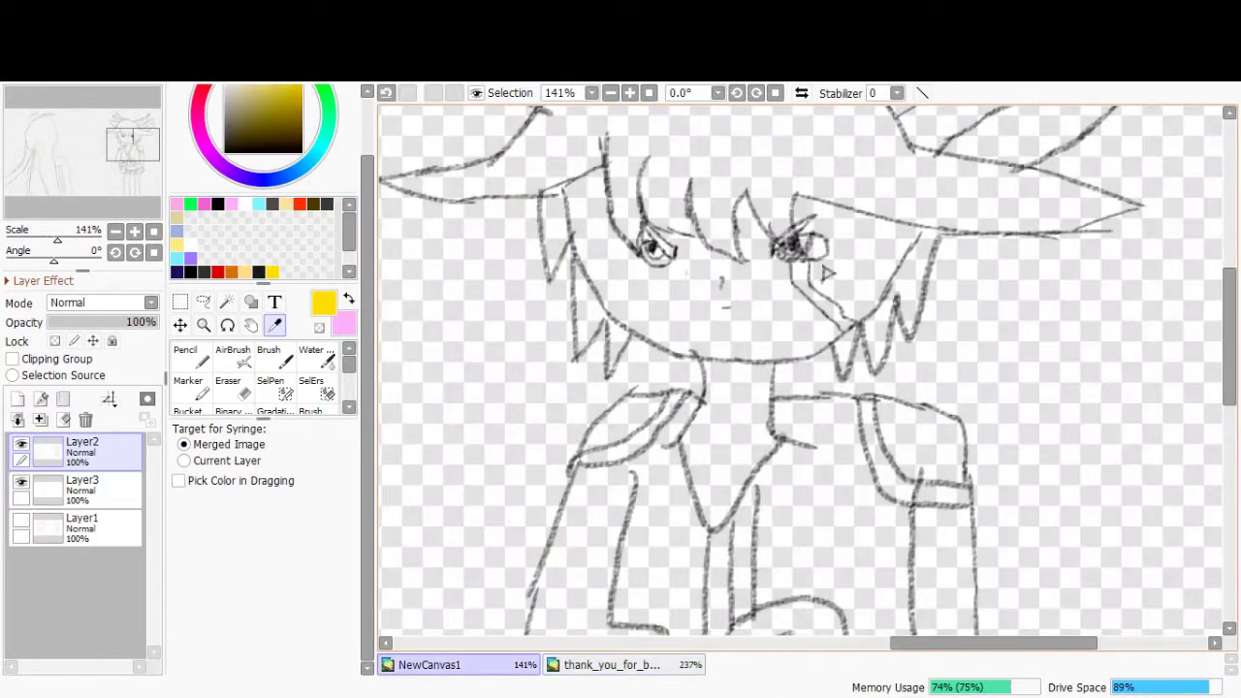
click(429, 664)
- Select the main hair mass and fringe on Layer2 with the Magic Wand
key(w)
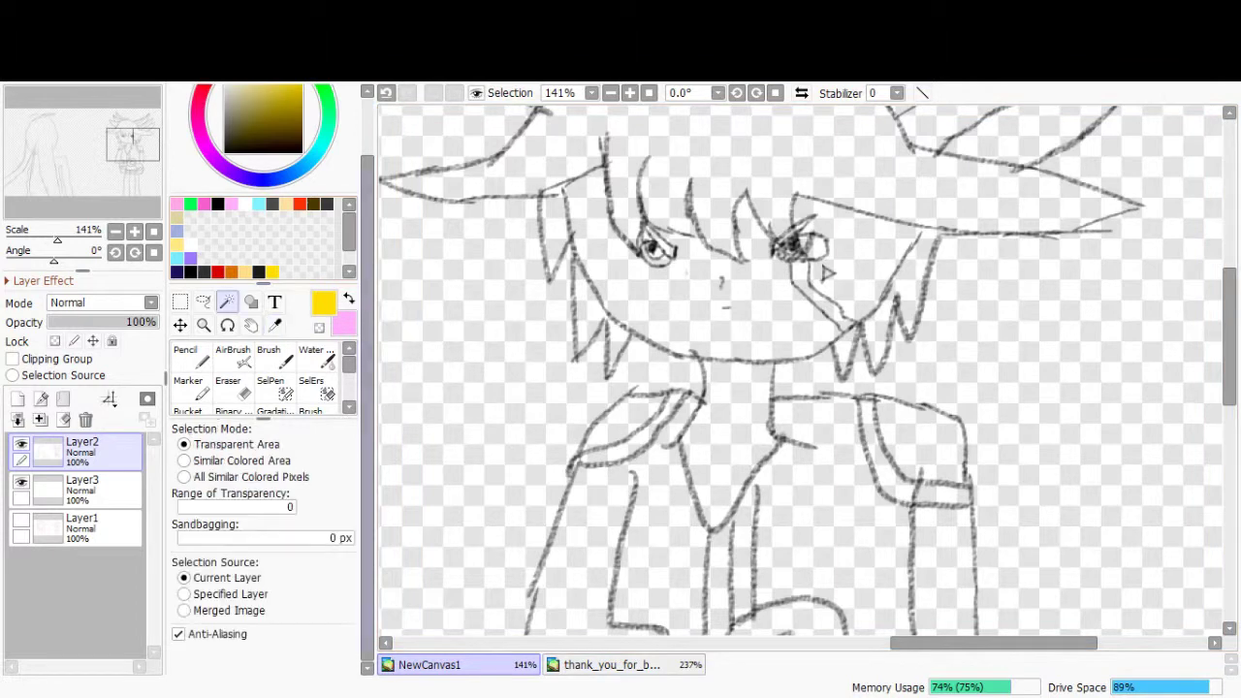
scroll(826, 274, down, 1)
scroll(739, 472, up, 3)
key(n)
scroll(799, 369, down, 2)
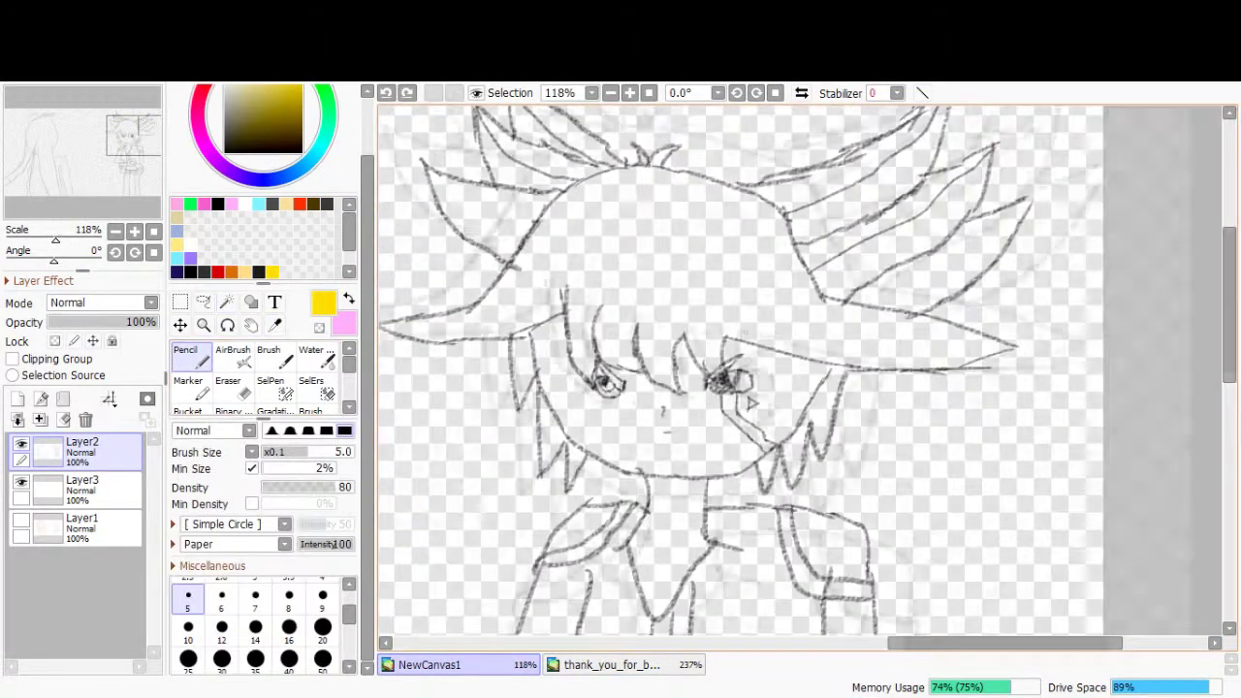
scroll(679, 407, up, 4)
alt+click(646, 376)
key(w)
click(640, 359)
scroll(679, 369, down, 6)
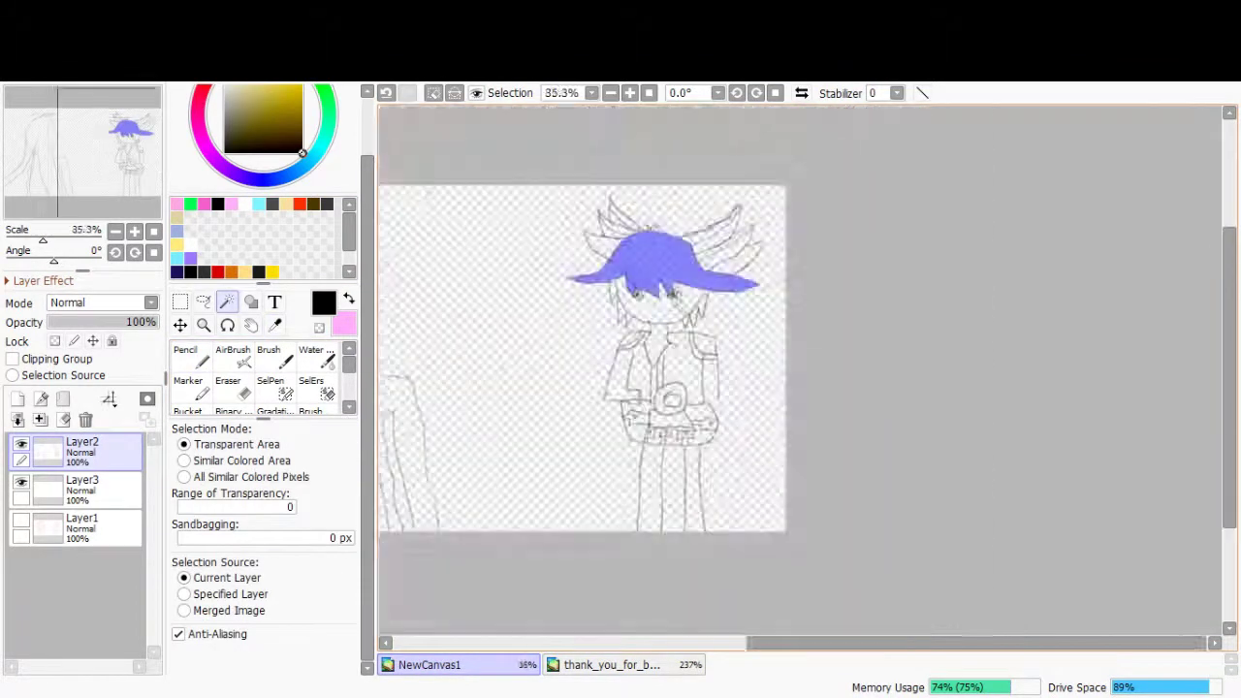
- Add the dark sections of the side hair spikes to the selection, leaving out the highlight stripes
scroll(630, 218, up, 5)
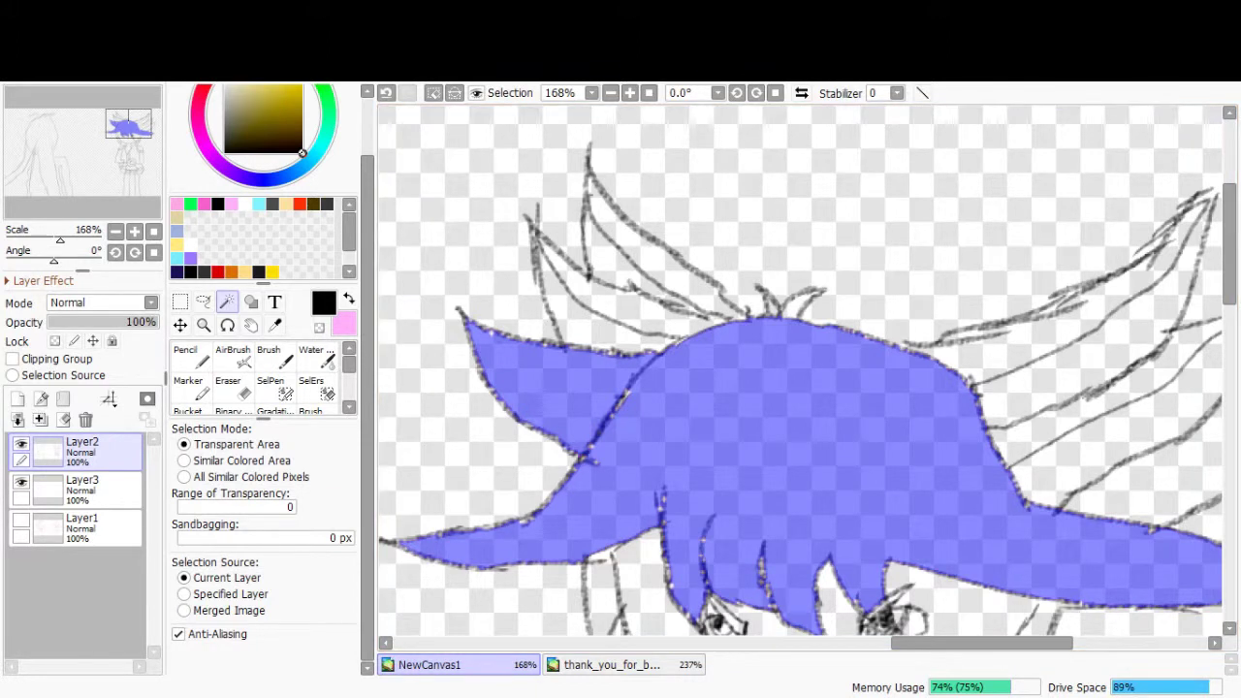
scroll(800, 369, down, 1)
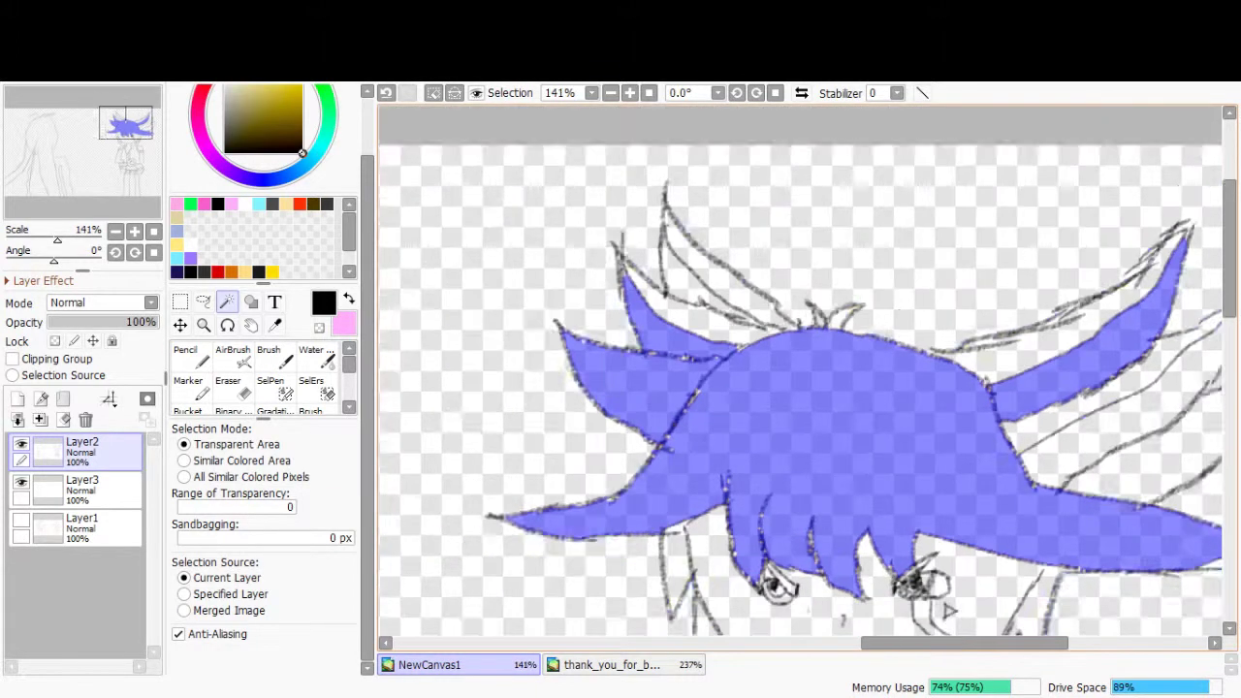
scroll(800, 369, up, 1)
key(ctrl+d)
key(m)
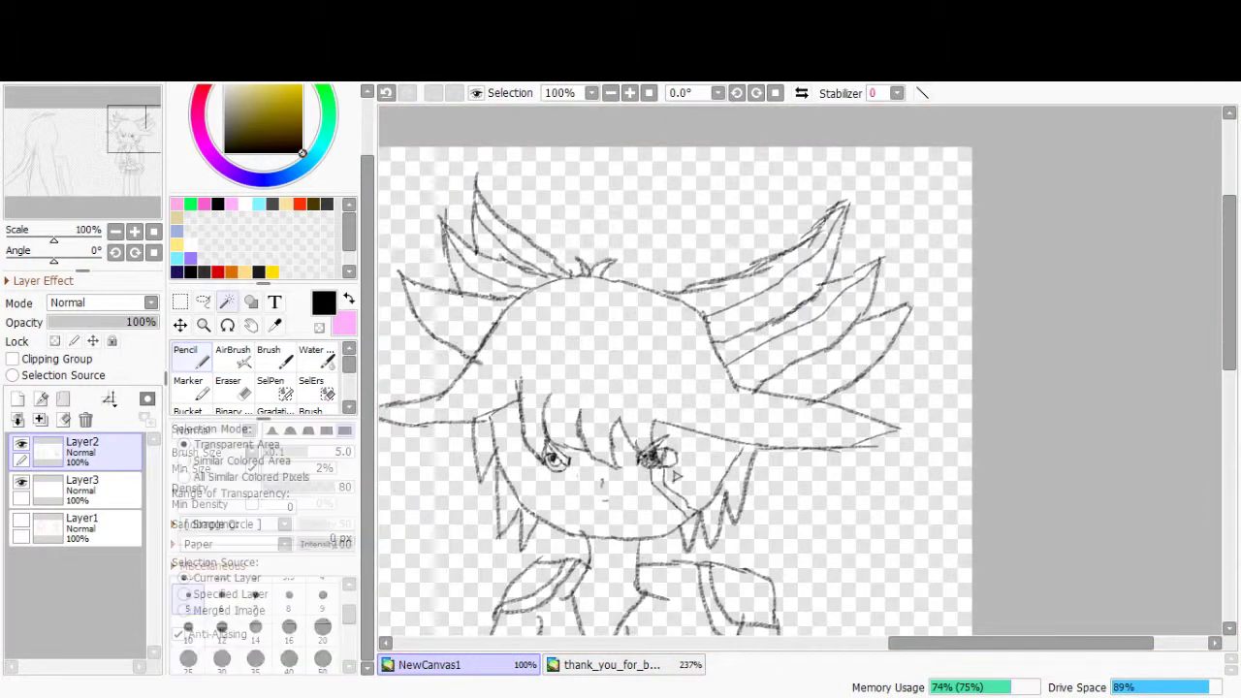
click(675, 474)
key(ctrl+d)
key(n)
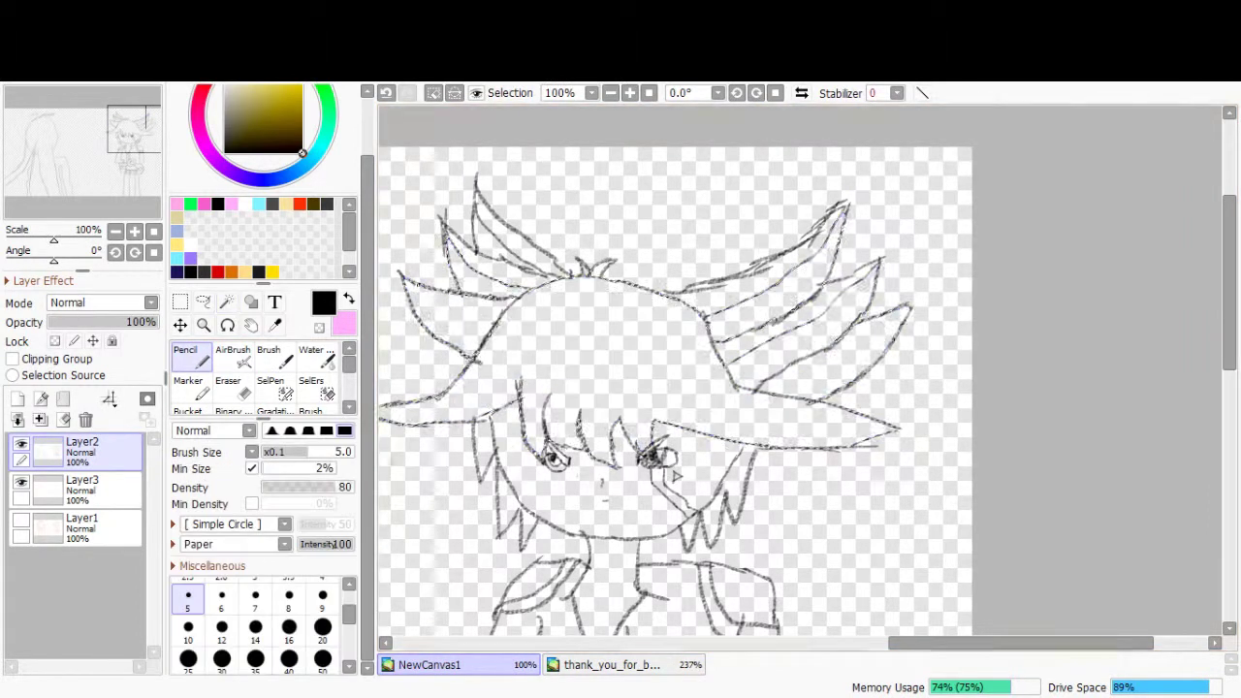
- Fill the selected hair with dark gray on Layer3 using the pencil at size 400, and clear the selection
click(323, 627)
click(83, 490)
click(188, 627)
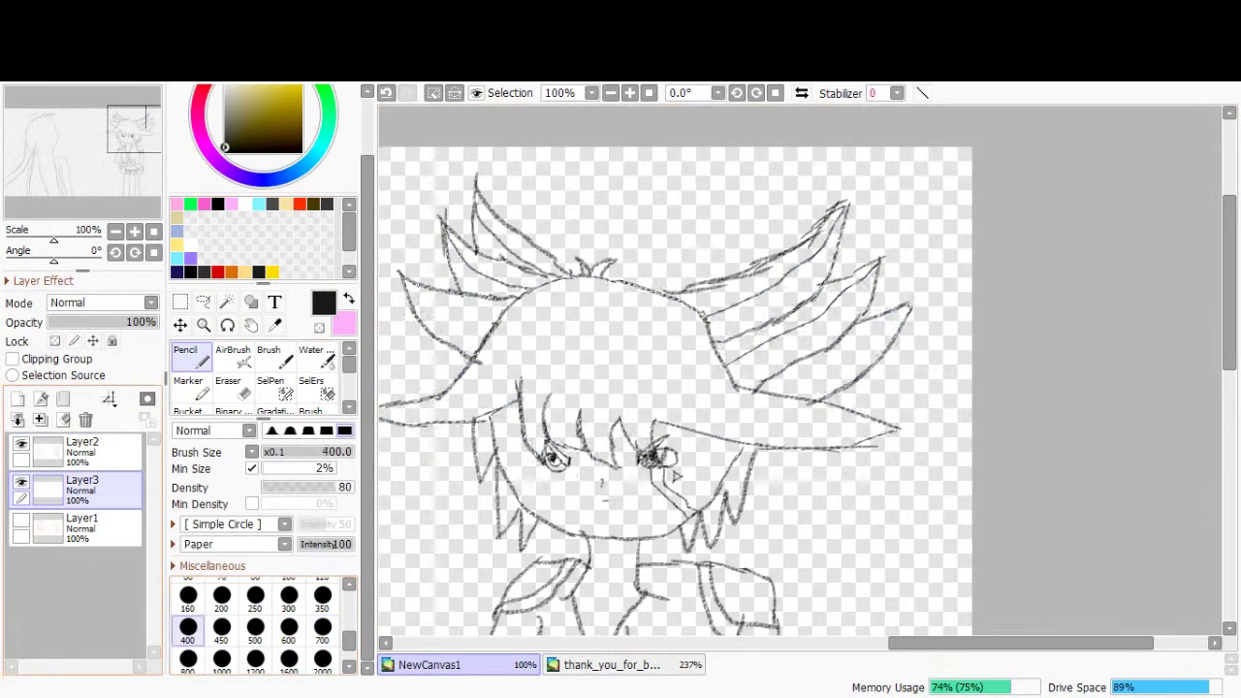
mouse_move(407, 407)
mouse_down()
mouse_move(873, 320)
mouse_move(882, 427)
mouse_up()
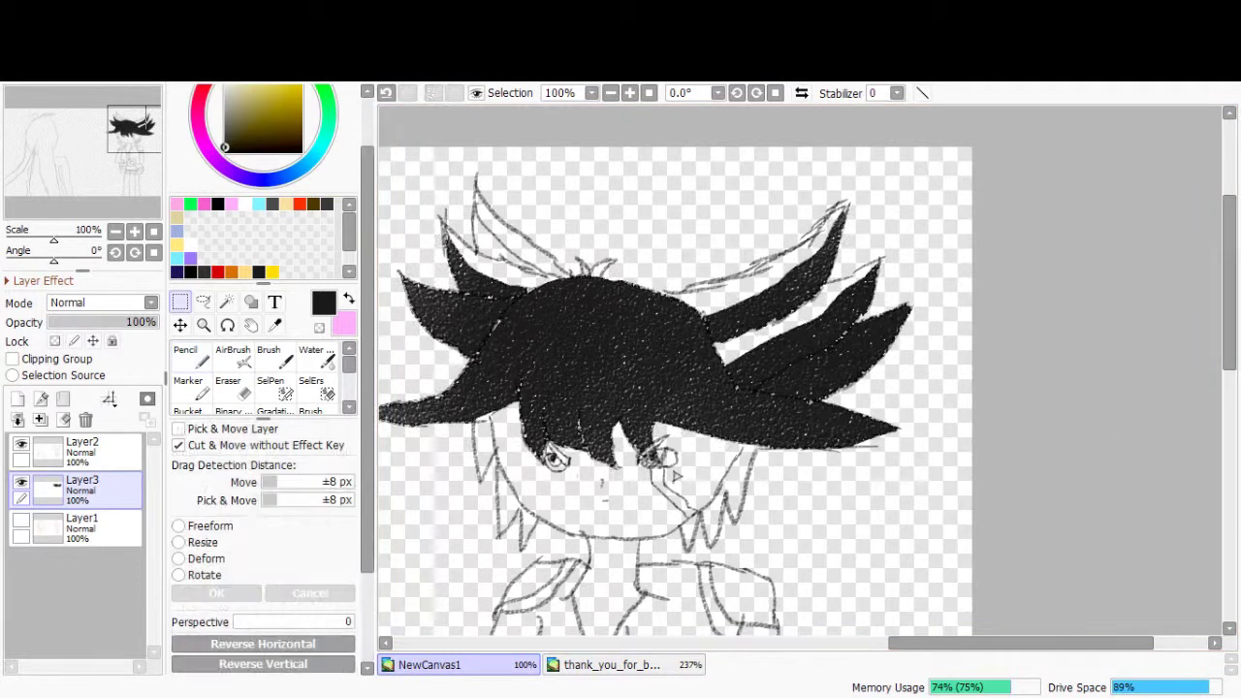
click(676, 474)
key(ctrl+d)
- Select the highlight stripes in the upper hair spikes on Layer2 and fill them with yellow on Layer3
click(676, 474)
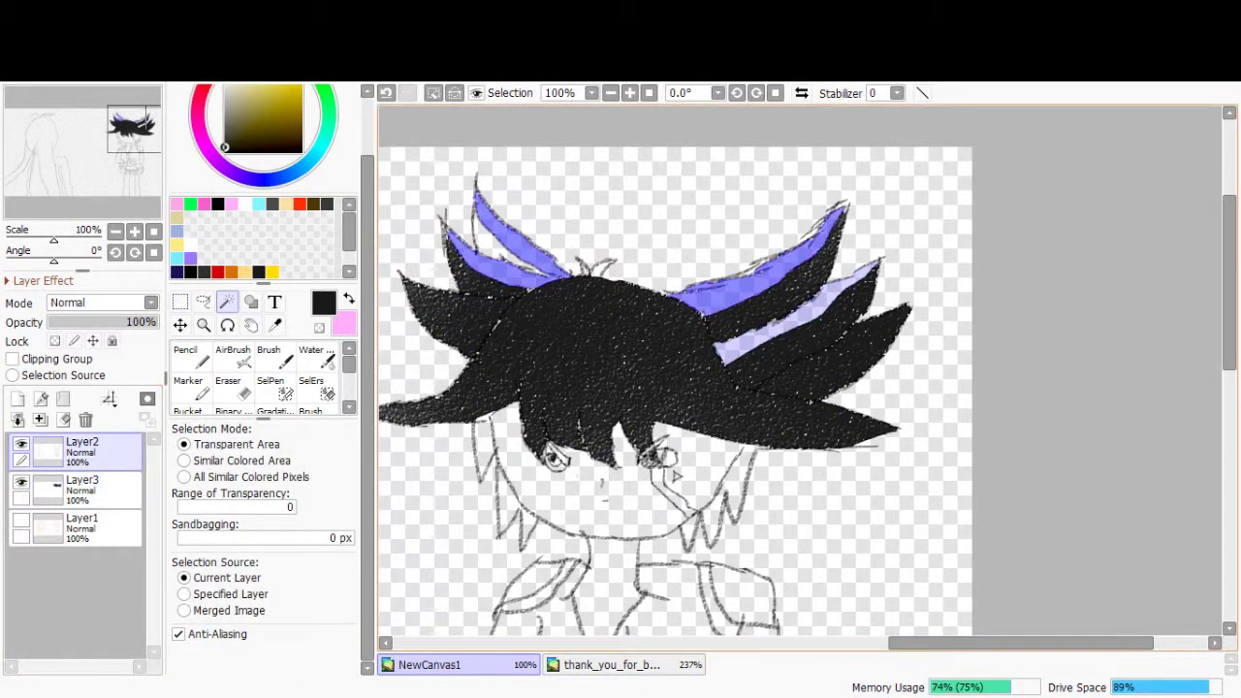
key(n)
click(272, 272)
click(83, 485)
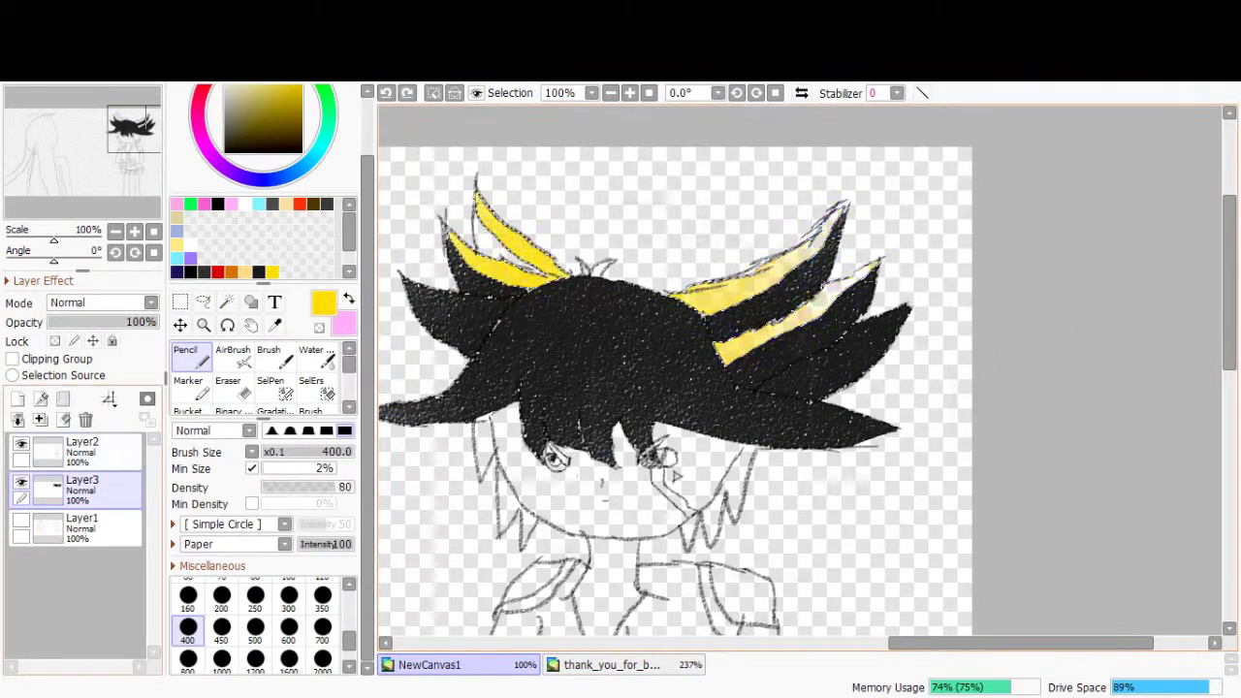
click(83, 448)
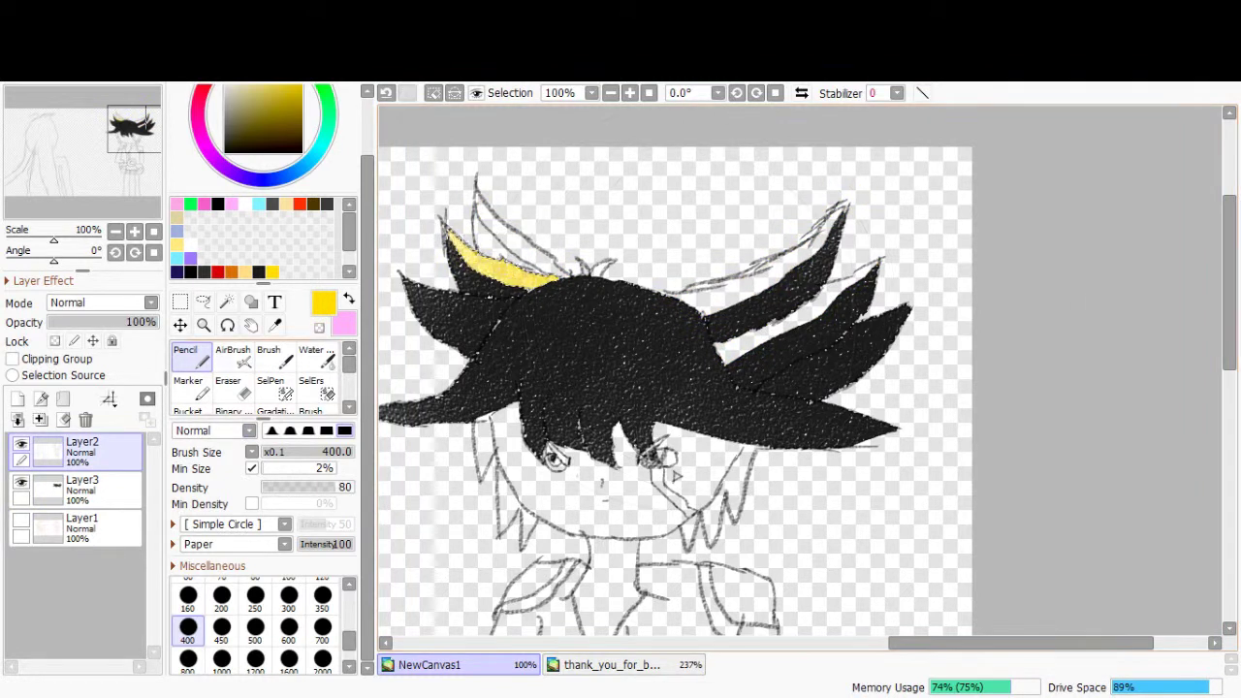
key(w)
click(514, 242)
key(b)
click(82, 484)
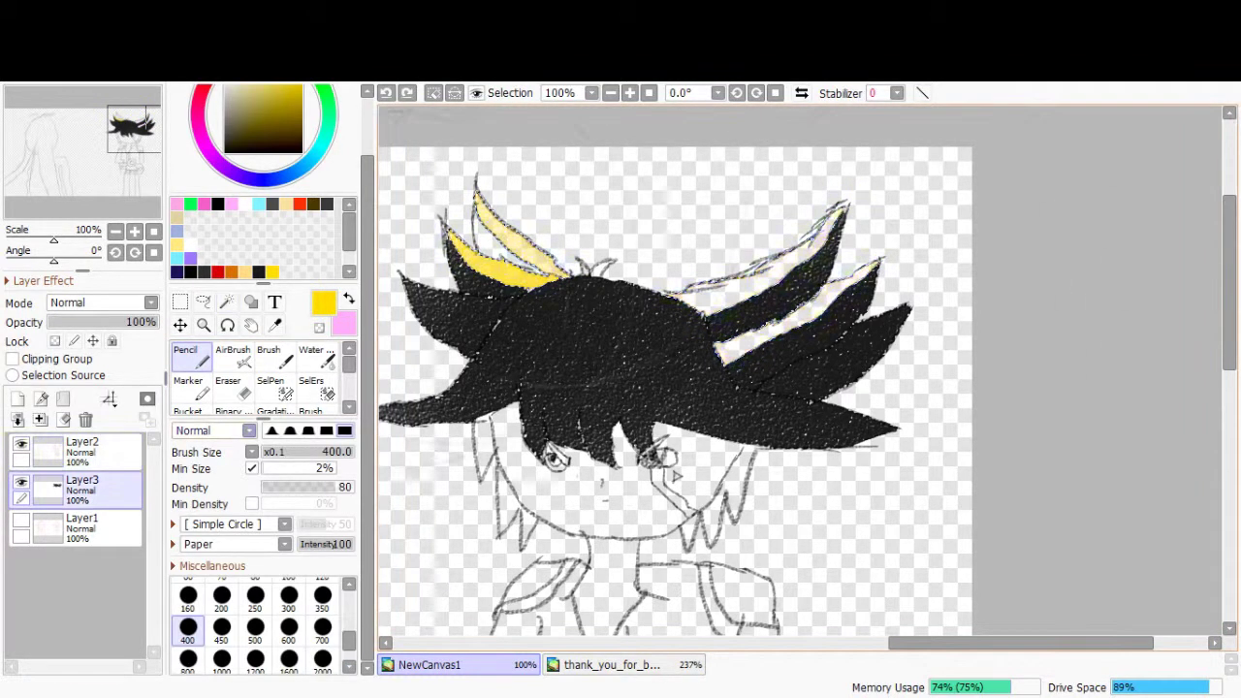
key(ctrl)
- Fill the gap between the upper-left yellow stripes and the small top tuft with black, and erase the stray mark nearby
click(82, 448)
key(w)
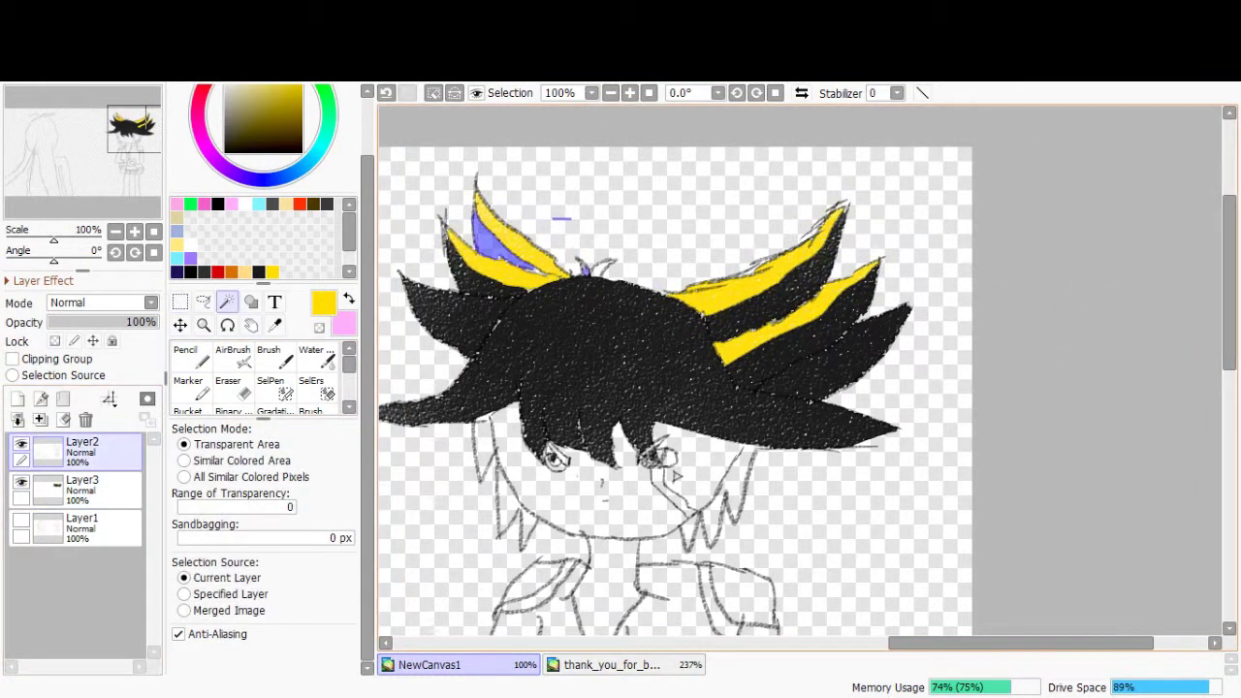
click(83, 485)
key(n)
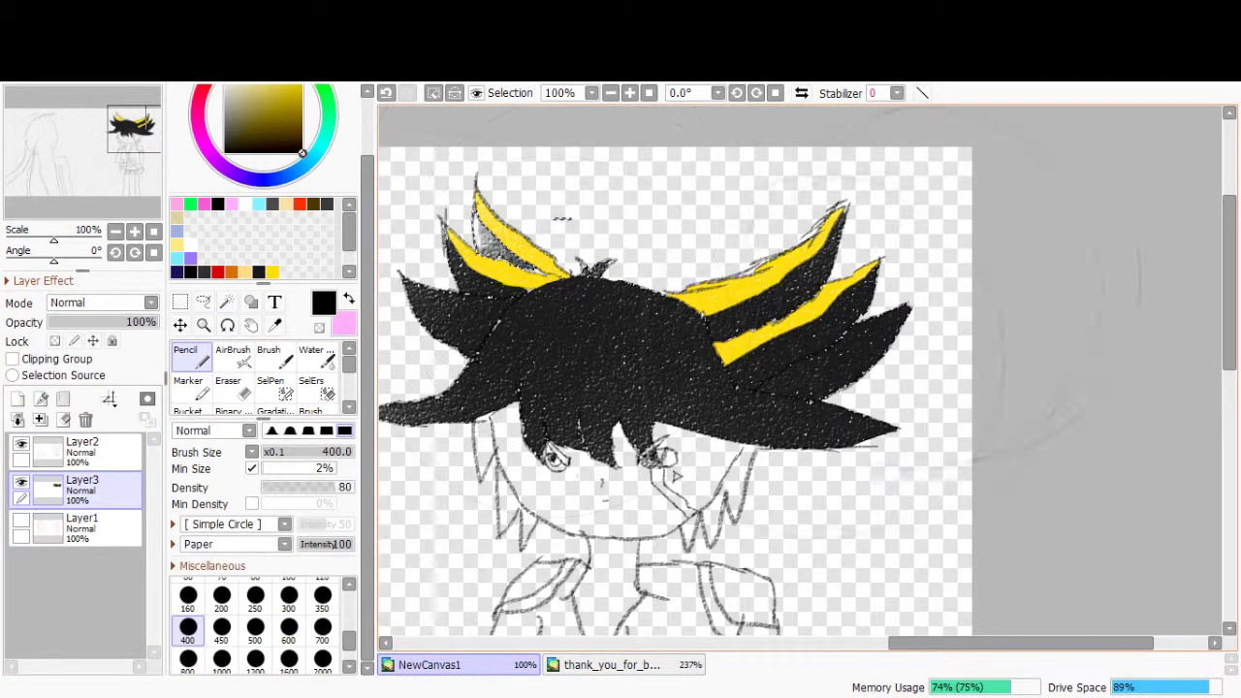
key(ctrl)
key(e)
- Select the jagged strands hanging beside the face and fill them with dark gray on Layer3 using the pencil at size 50
click(82, 448)
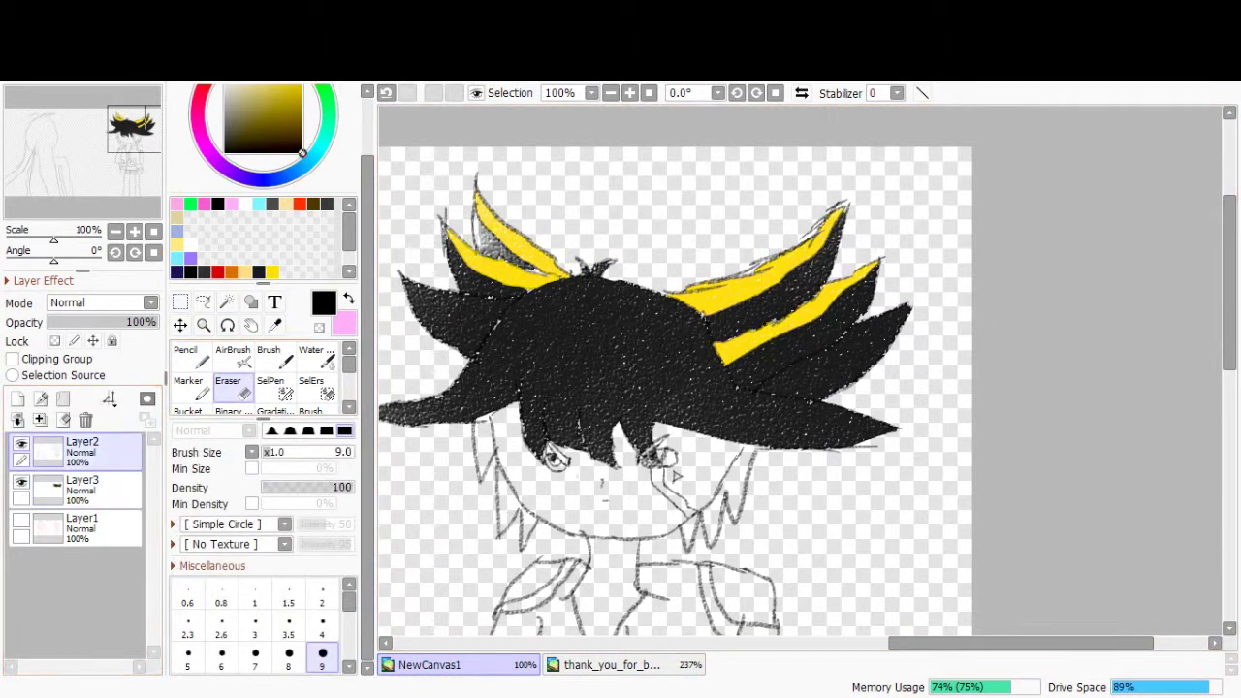
key(w)
click(485, 446)
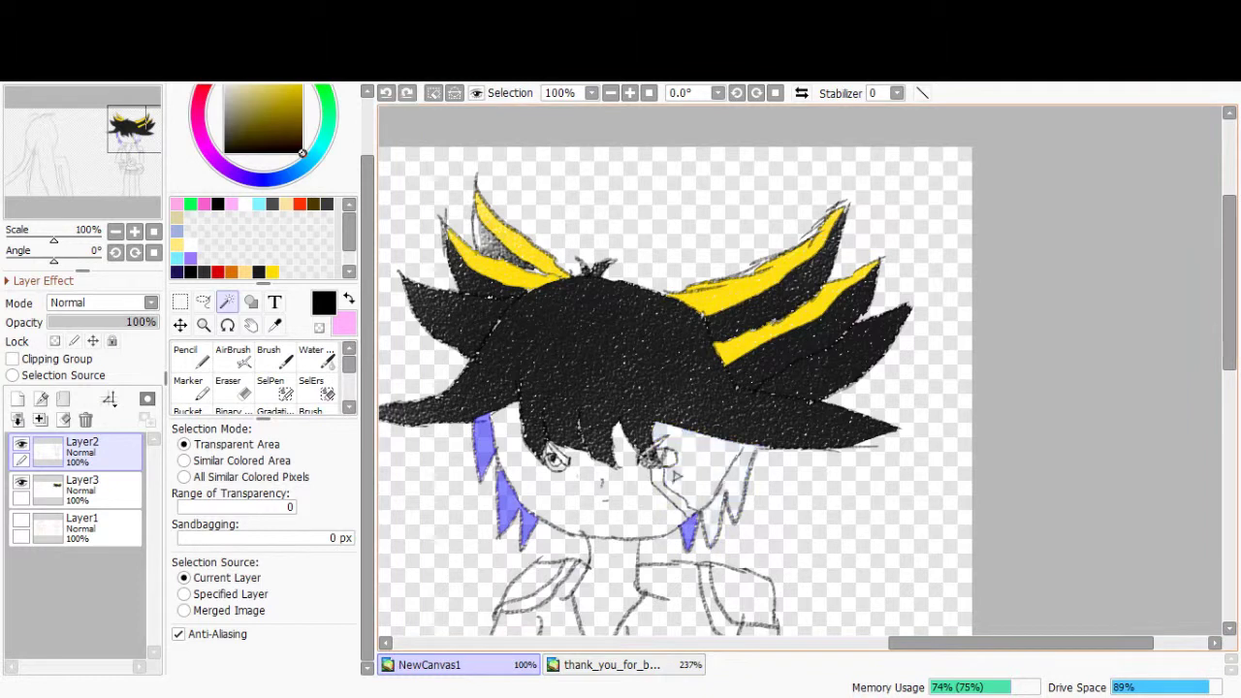
key(ctrl+plus)
key(n)
key(ctrl+minus)
key(w)
click(475, 436)
click(718, 465)
key(n)
click(82, 487)
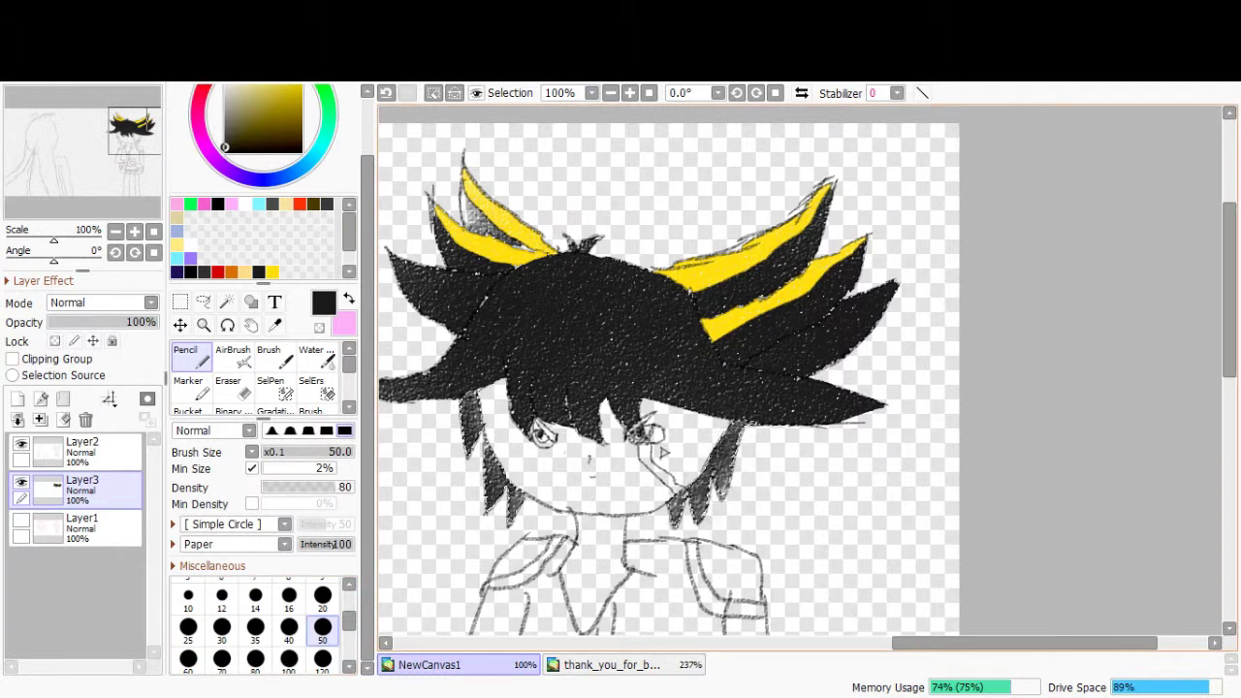
- Select the cheek stripe and the small triangle beside it, and fill them with yellow on Layer3
key(ctrl+plus)
key(ctrl+plus)
key(ctrl+plus)
key(ctrl+plus)
key(ctrl+plus)
ctrl+click(444, 355)
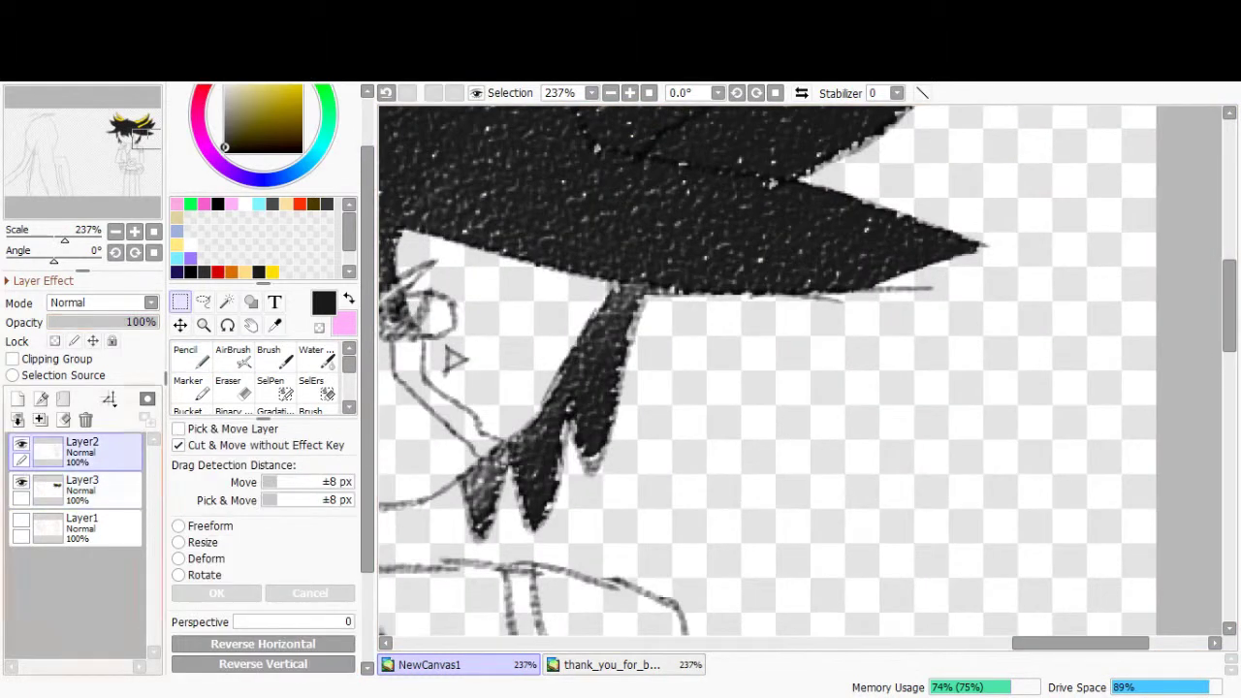
key(w)
click(451, 359)
key(n)
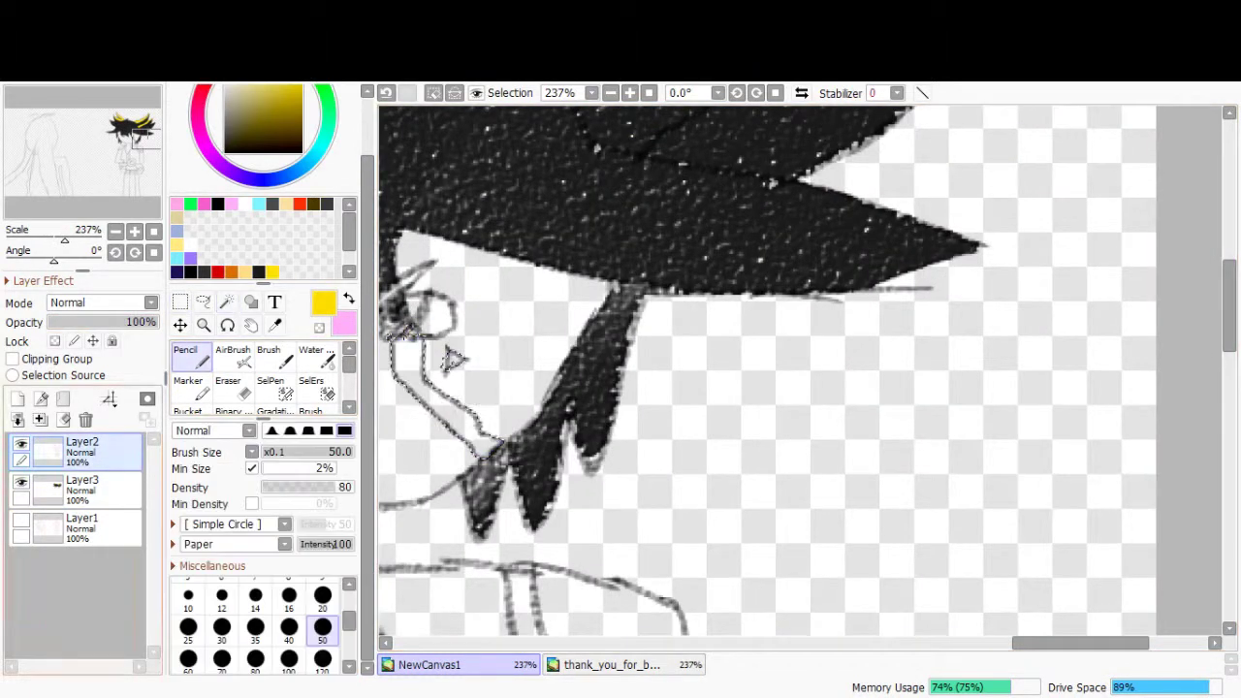
ctrl+click(452, 359)
ctrl+click(452, 359)
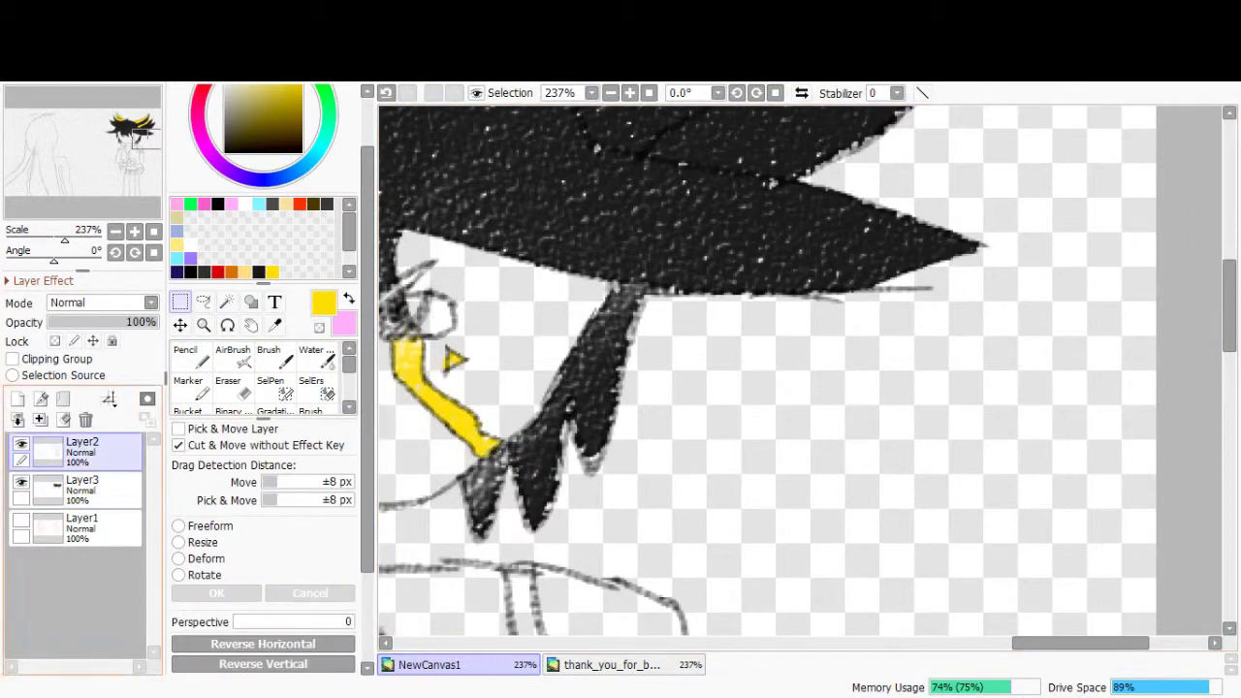
- Select the whites of both eyes on Layer2 and fill them with white on Layer3
key(w)
click(441, 316)
drag(451, 358, 853, 361)
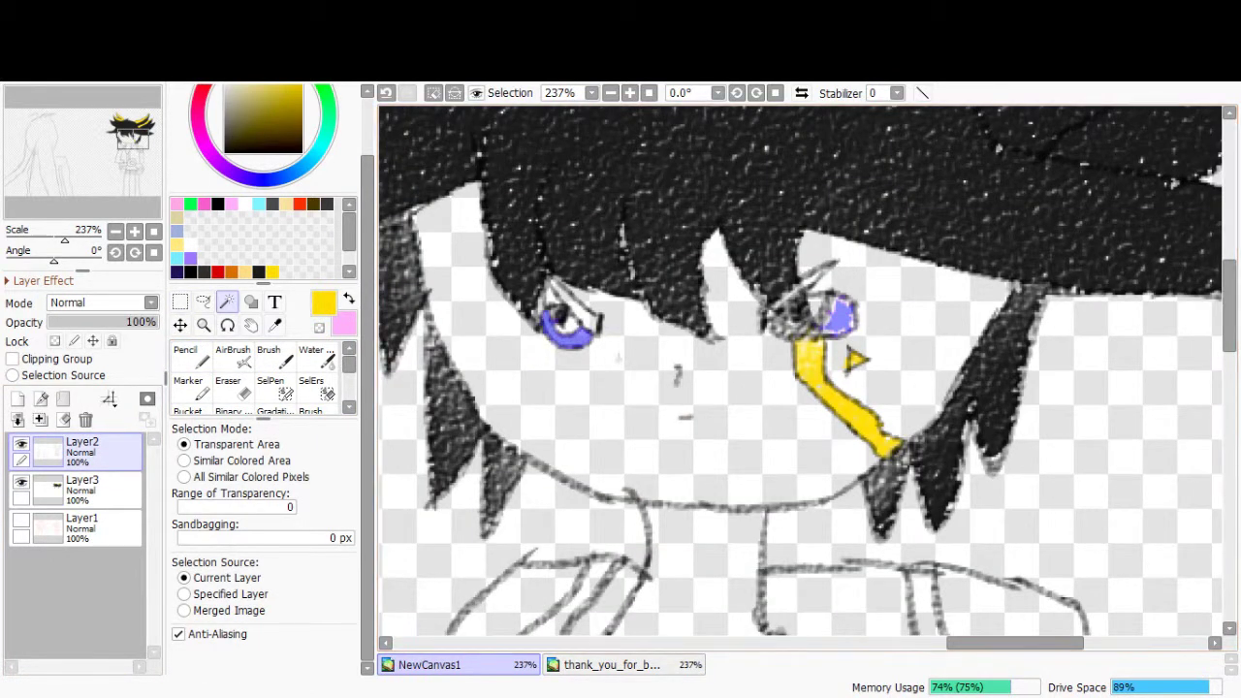
key(n)
ctrl+click(853, 361)
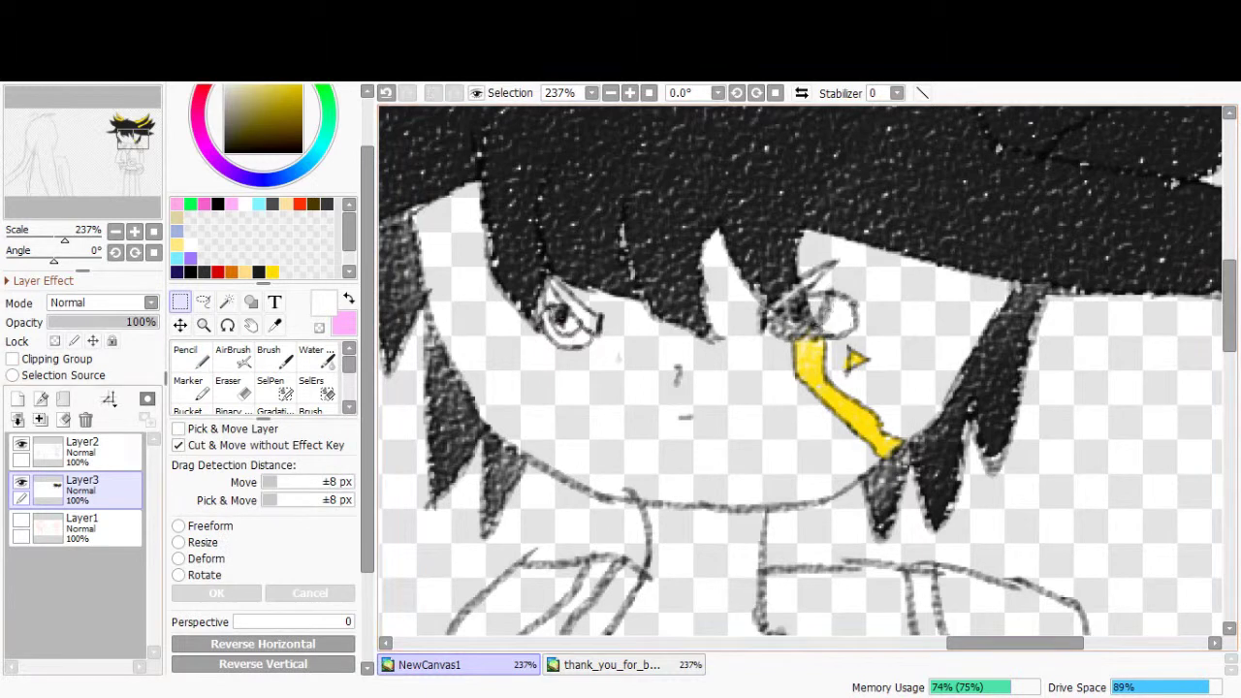
- Select the irises of both eyes on Layer2 and fill them with blue on Layer3 using the pencil
ctrl+click(567, 322)
key(w)
click(567, 322)
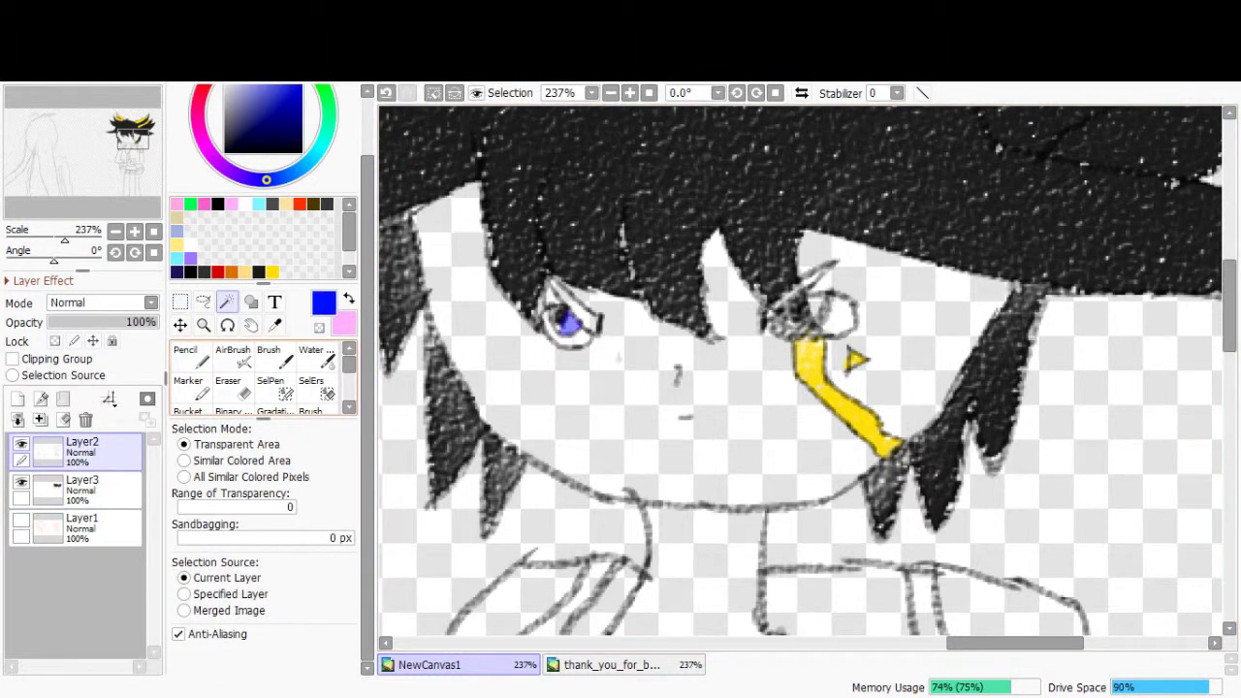
key(n)
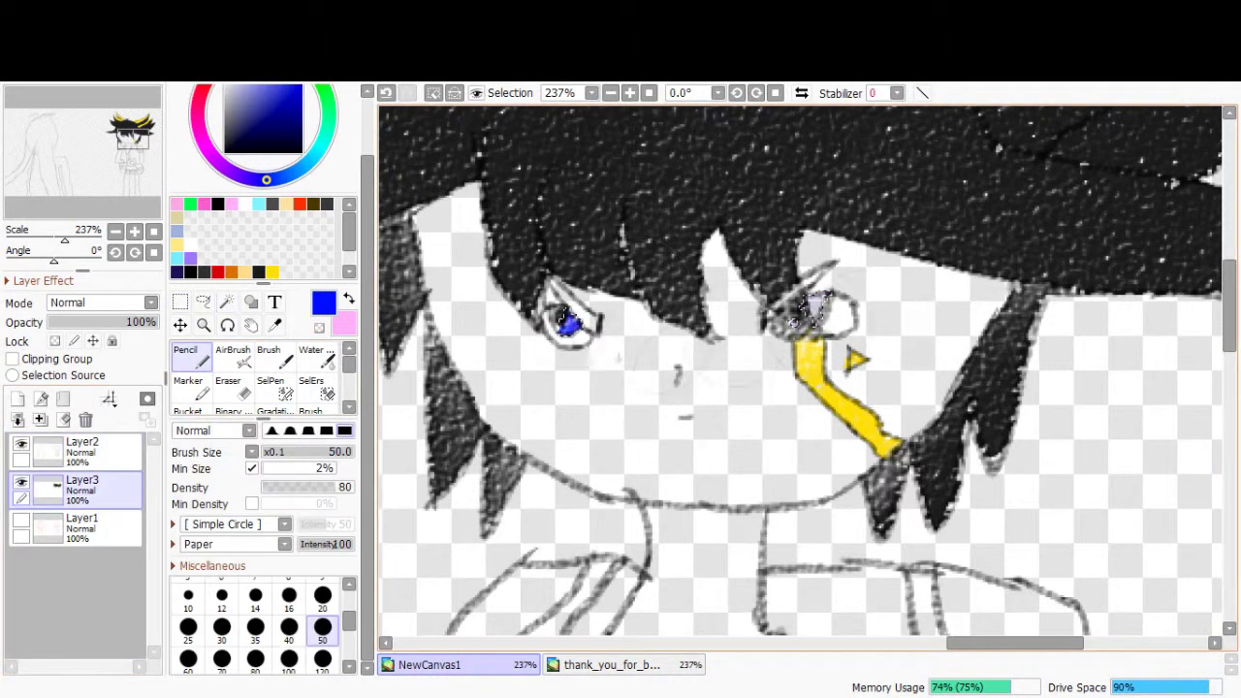
- Select the face and the neck down to the collar point, and fill them with a light skin tone on Layer3
ctrl+click(855, 360)
key(w)
click(659, 407)
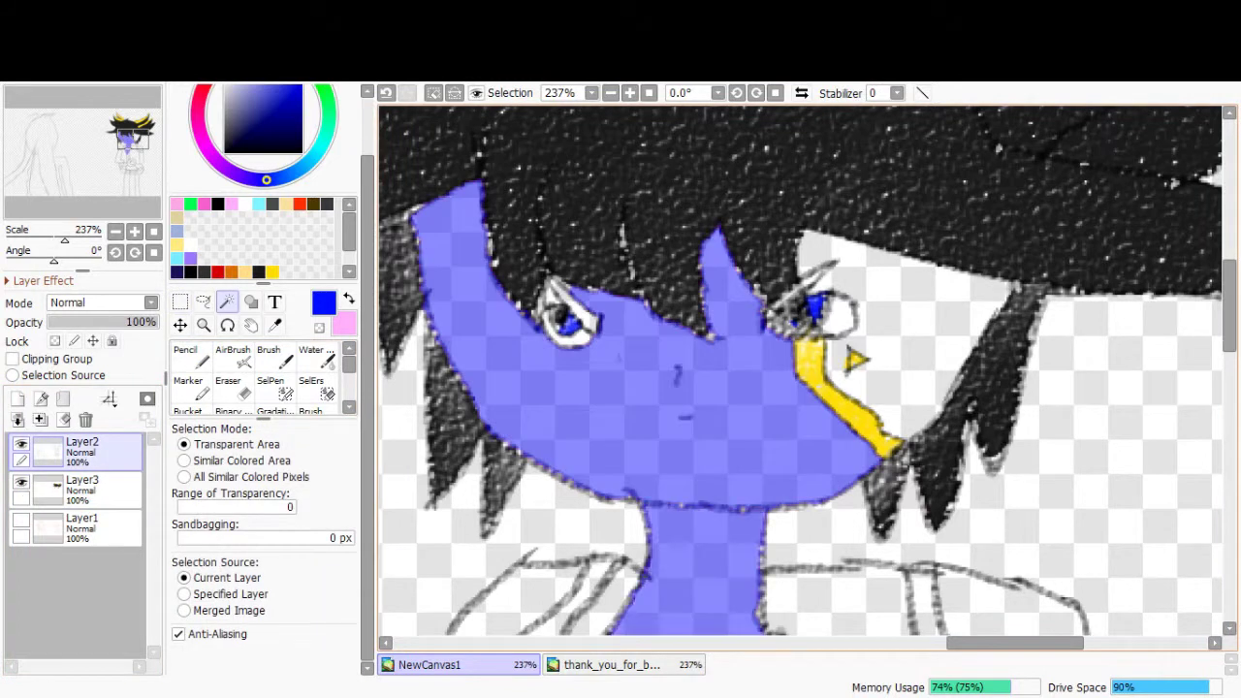
click(855, 361)
scroll(805, 368, down, 5)
scroll(805, 368, up, 5)
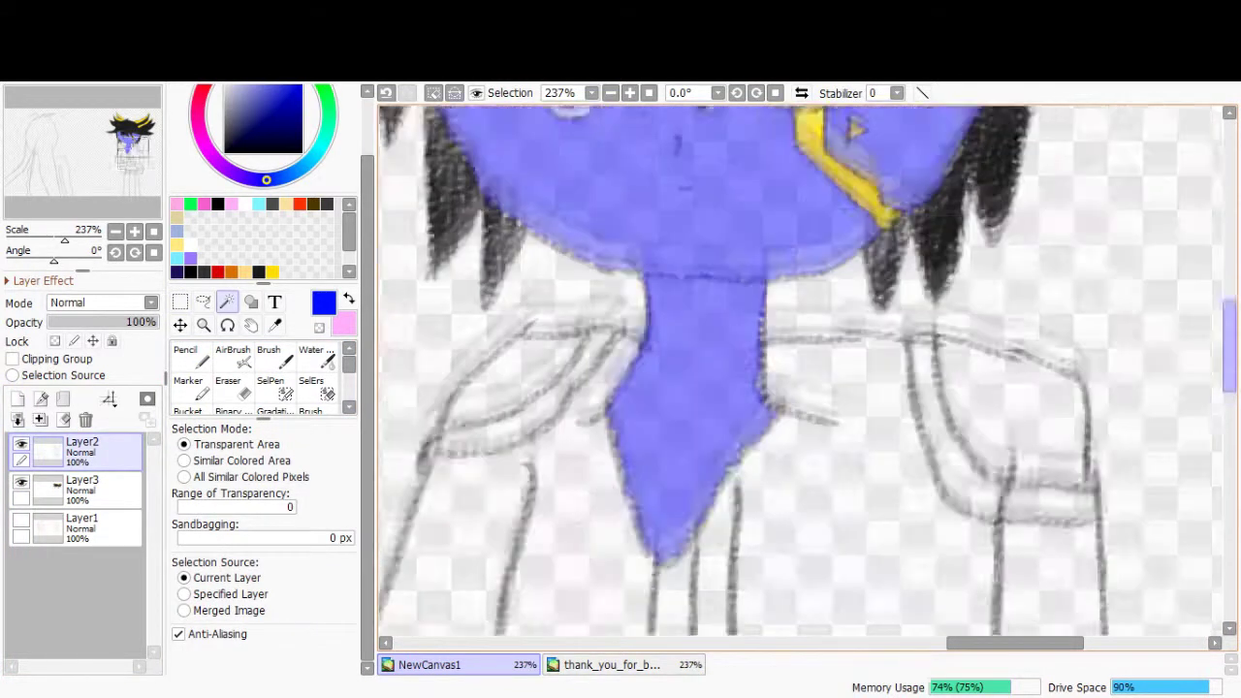
scroll(805, 368, down, 2)
click(82, 485)
key(n)
drag(494, 219, 597, 261)
drag(417, 175, 553, 349)
drag(581, 252, 582, 562)
mouse_move(621, 213)
mouse_down()
mouse_move(679, 340)
mouse_move(601, 252)
mouse_up()
scroll(786, 368, down, 3)
key(m)
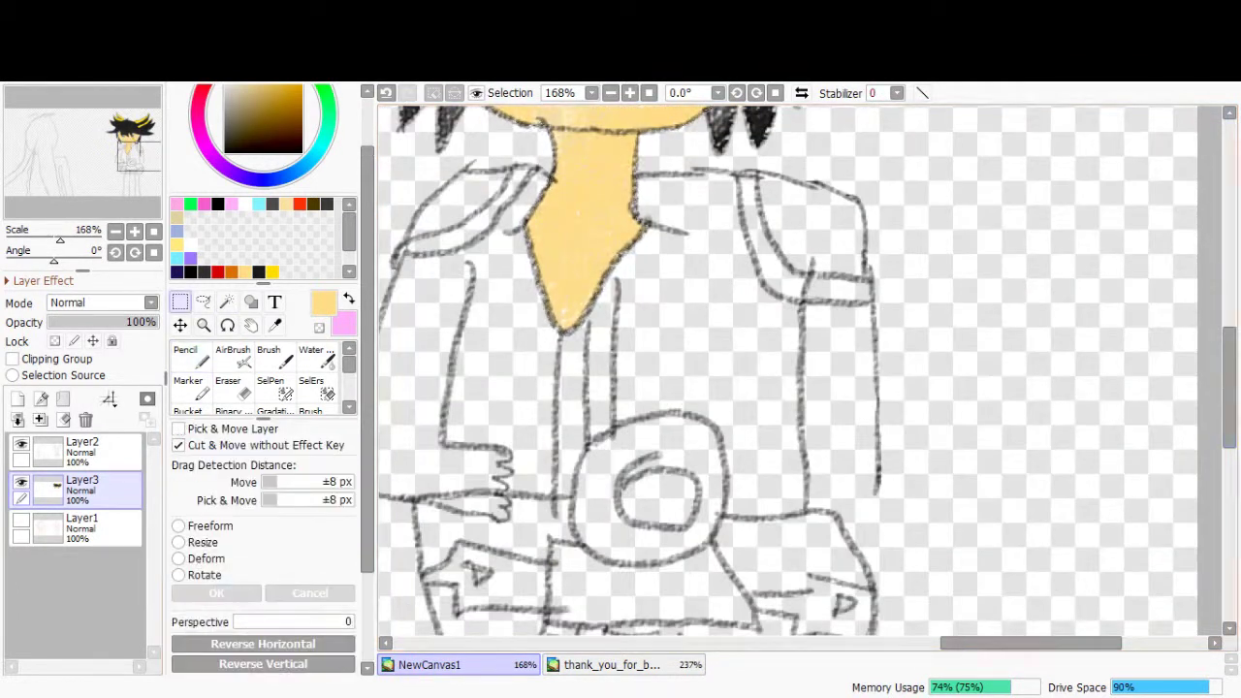
- Draw a cuff line with a small round button across the bent arm's sleeve on Layer2, using the black pencil at size 10
click(218, 203)
click(82, 448)
key(n)
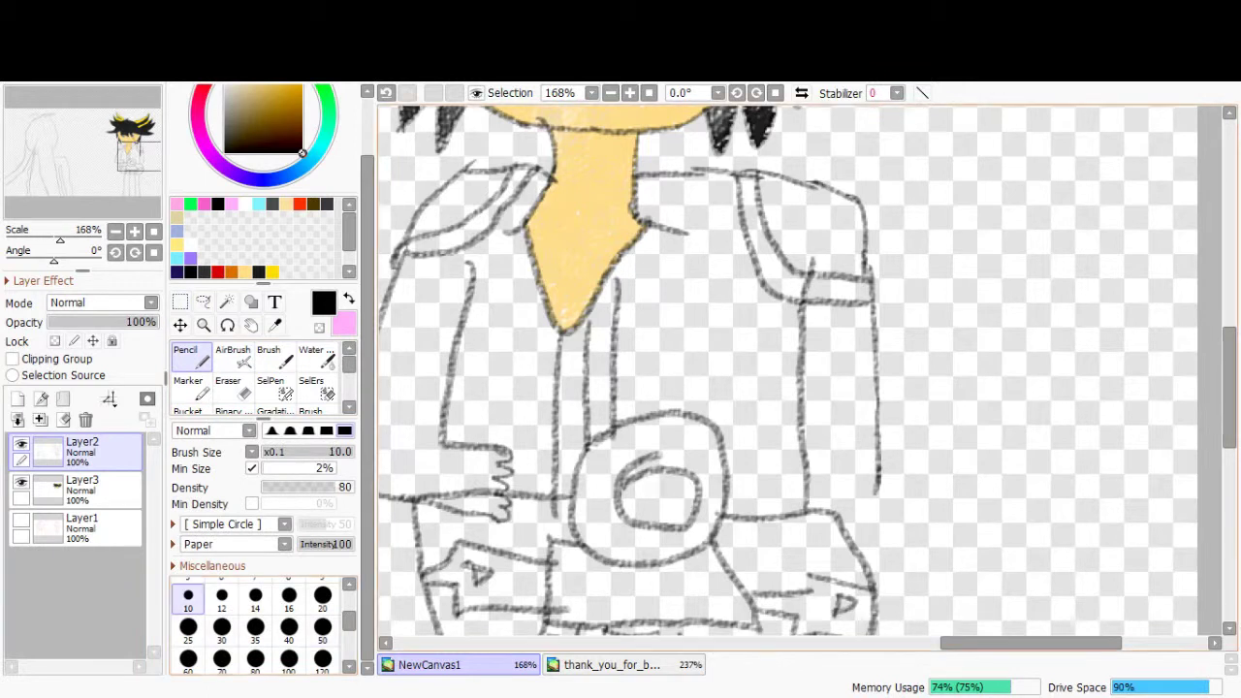
scroll(800, 368, left, 3)
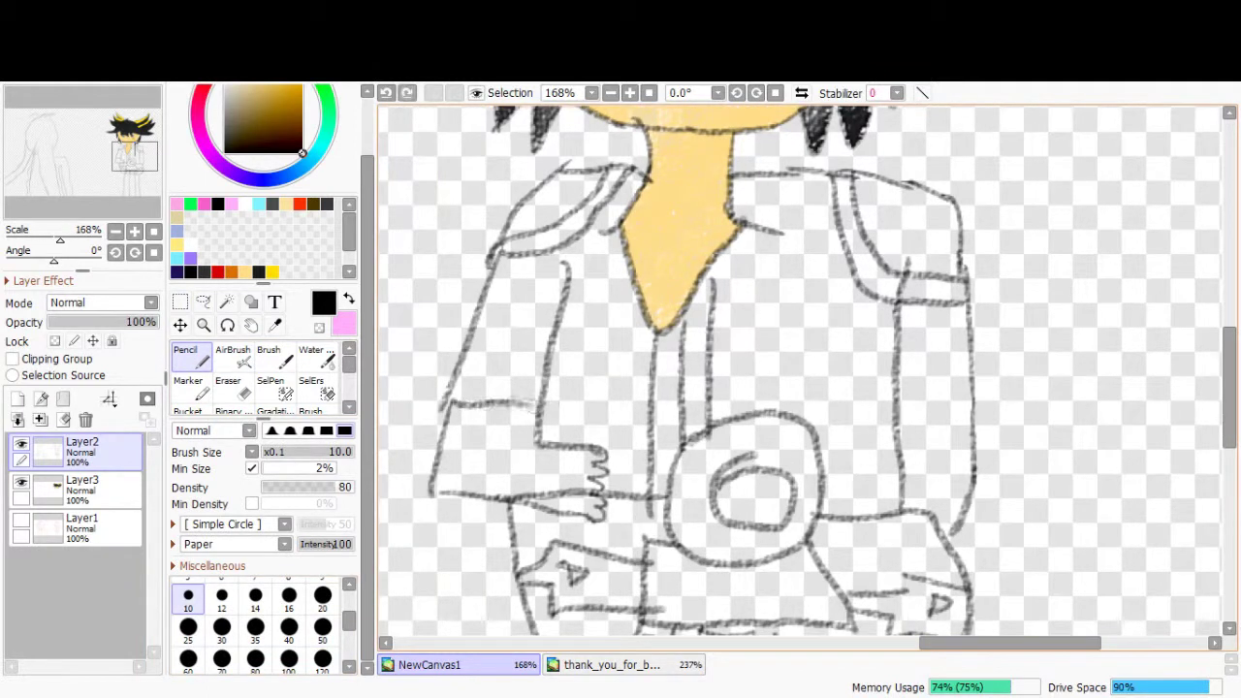
- Select both shoulder pads inside their bands and fill them with orange on Layer3
key(w)
click(553, 203)
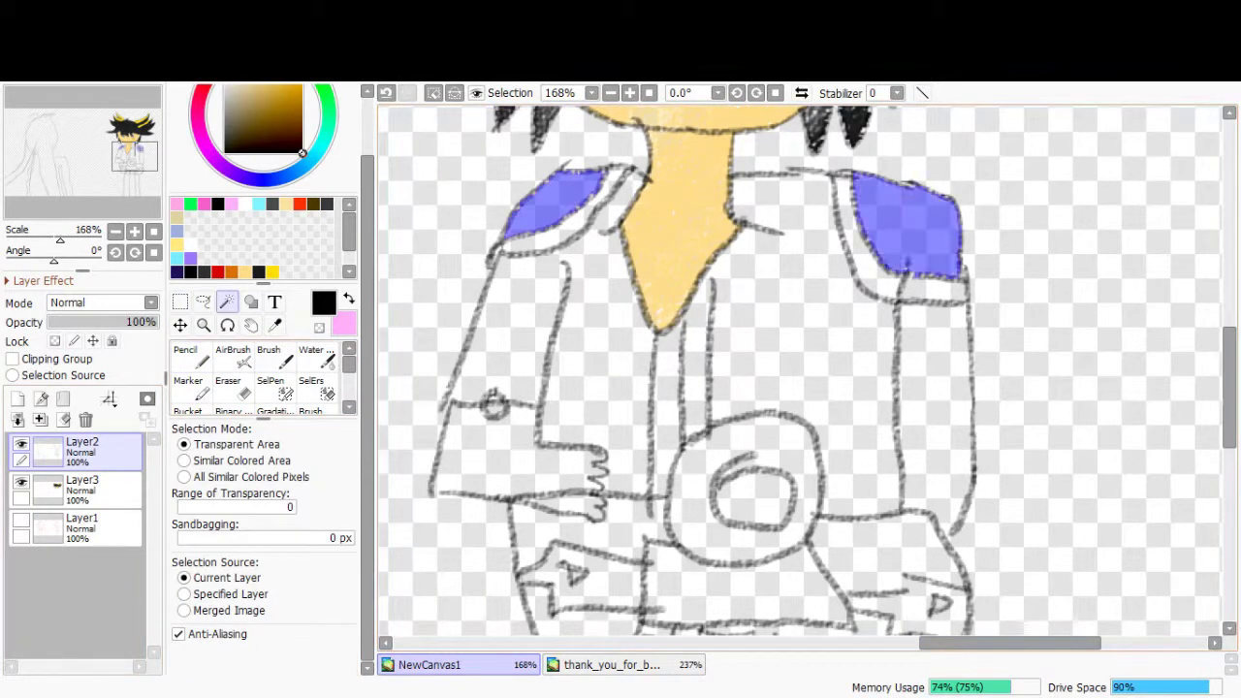
click(906, 225)
click(83, 484)
key(n)
drag(524, 228, 596, 180)
drag(863, 189, 955, 272)
key(m)
key(ctrl+d)
key(n)
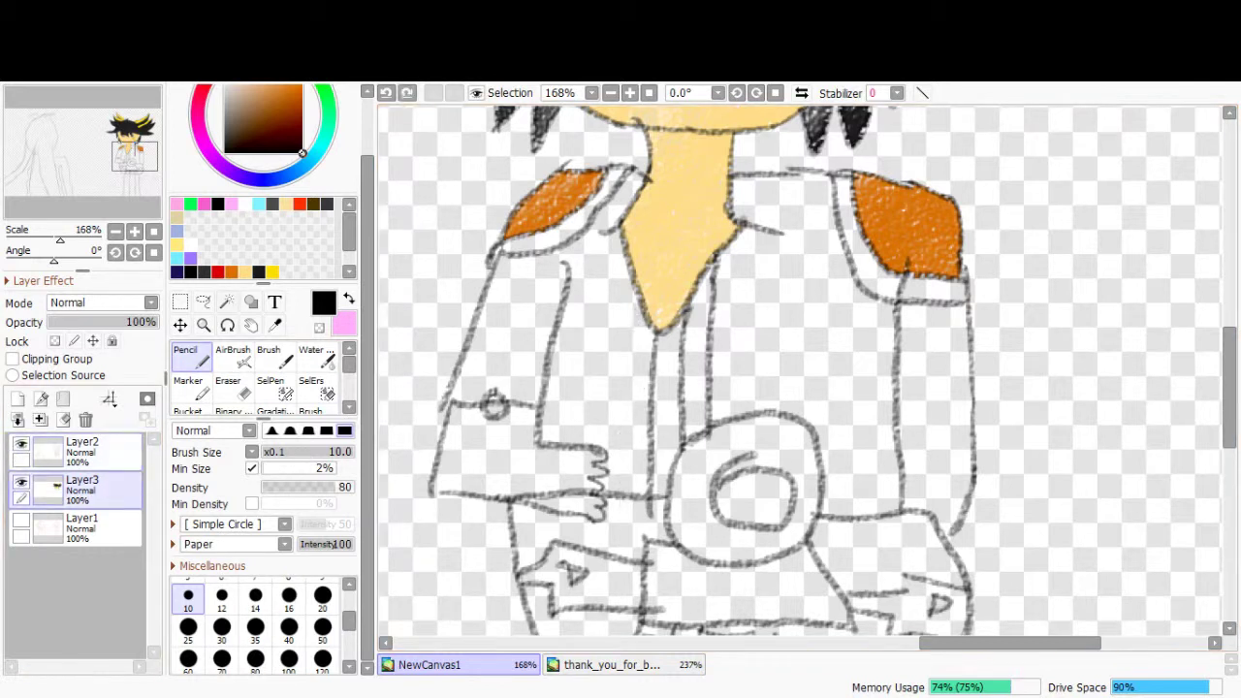
click(82, 450)
key(w)
click(786, 339)
key(ctrl+z)
click(82, 485)
click(83, 451)
- Select the two strips along the jacket opening and both shoulder bands, and fill them with black on Layer3 at pencil size 50
key(n)
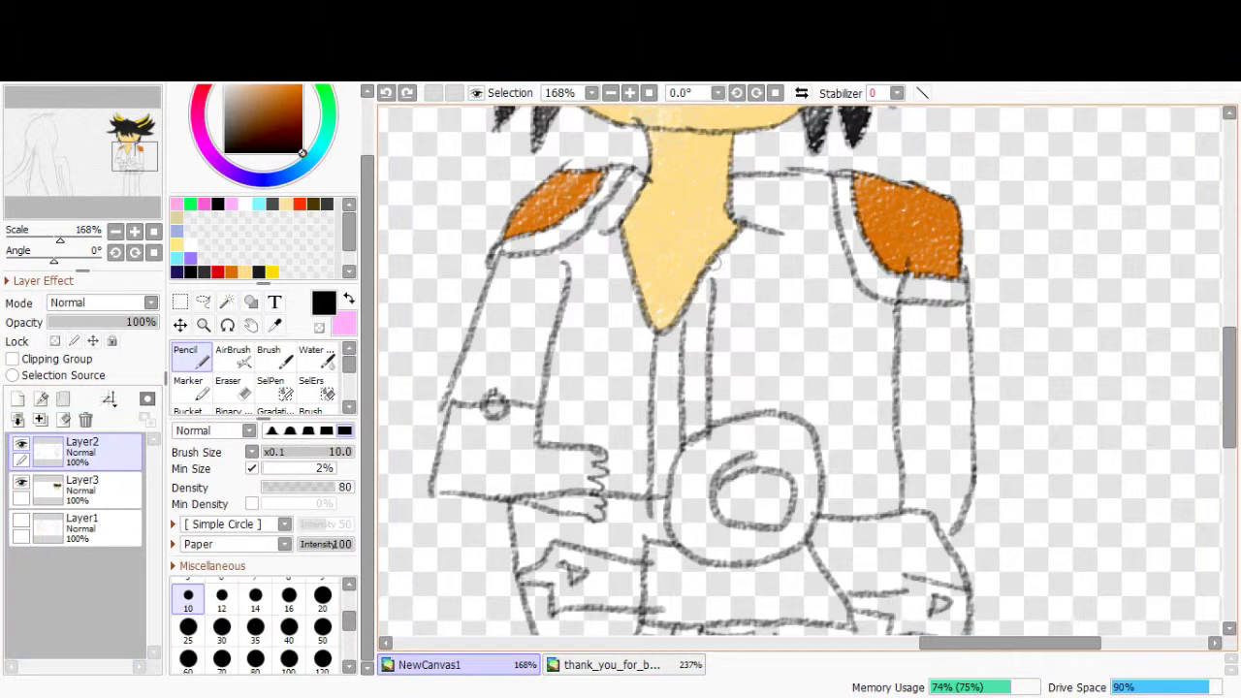
key(w)
click(640, 407)
click(696, 359)
click(863, 242)
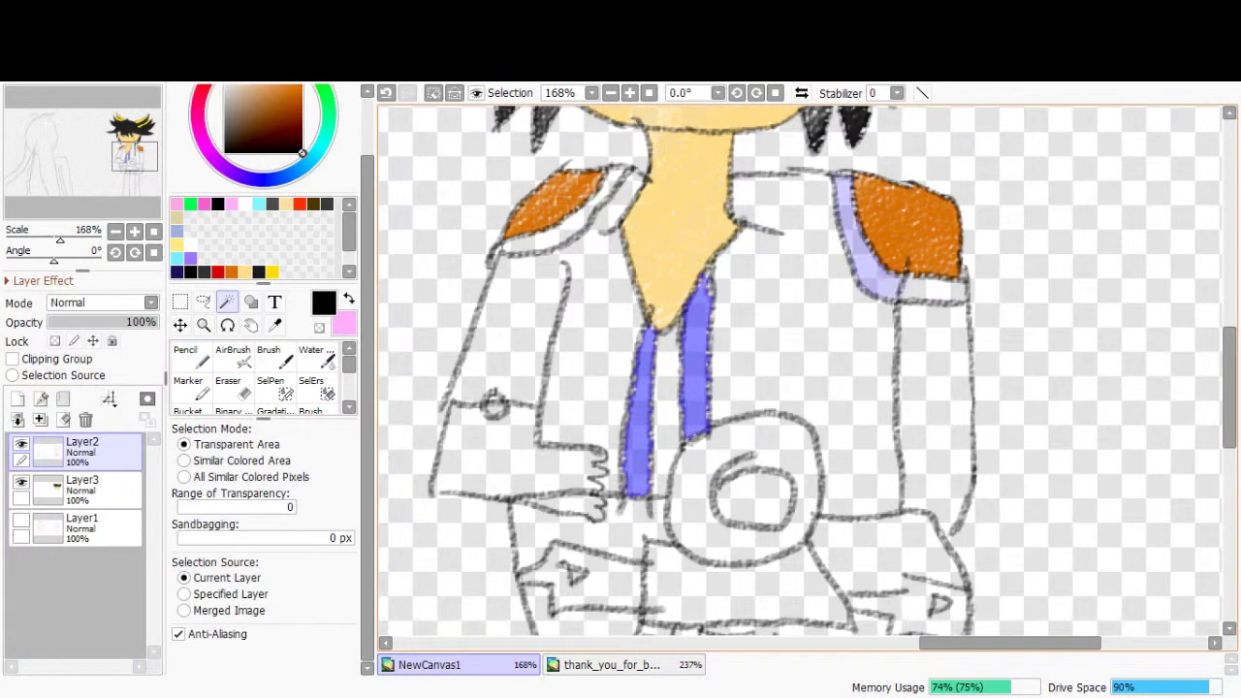
key(n)
click(82, 485)
click(323, 625)
drag(696, 290, 638, 490)
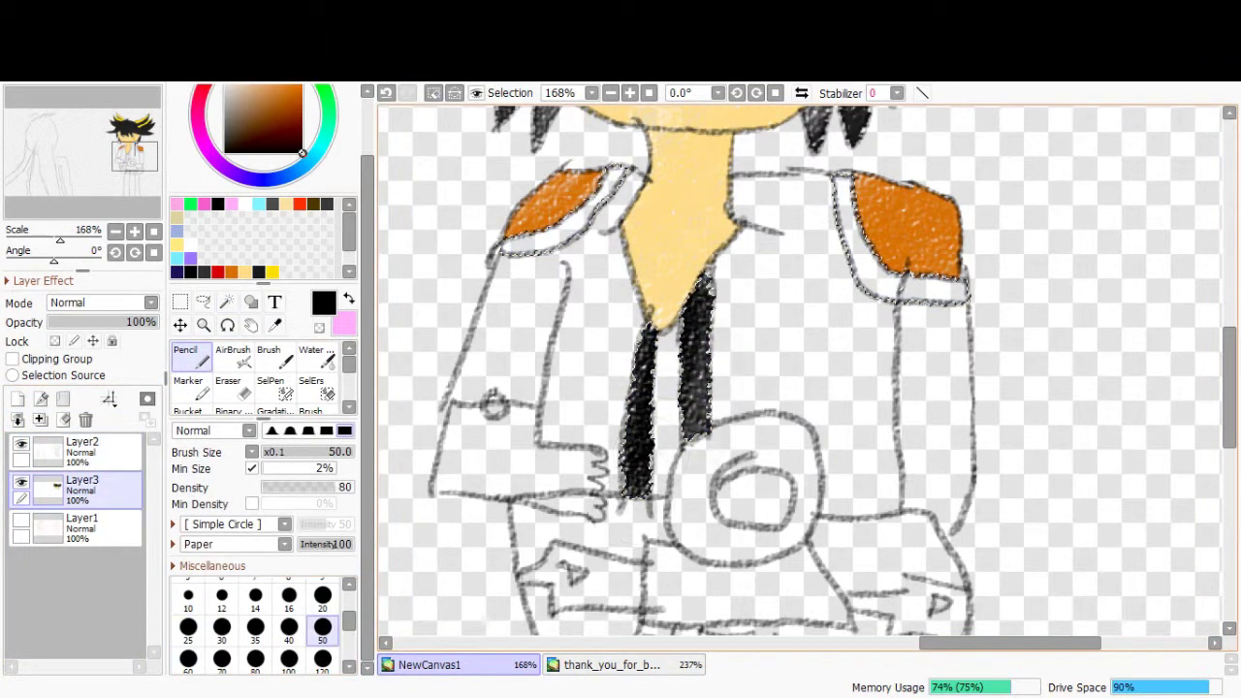
drag(611, 177, 509, 247)
key(m)
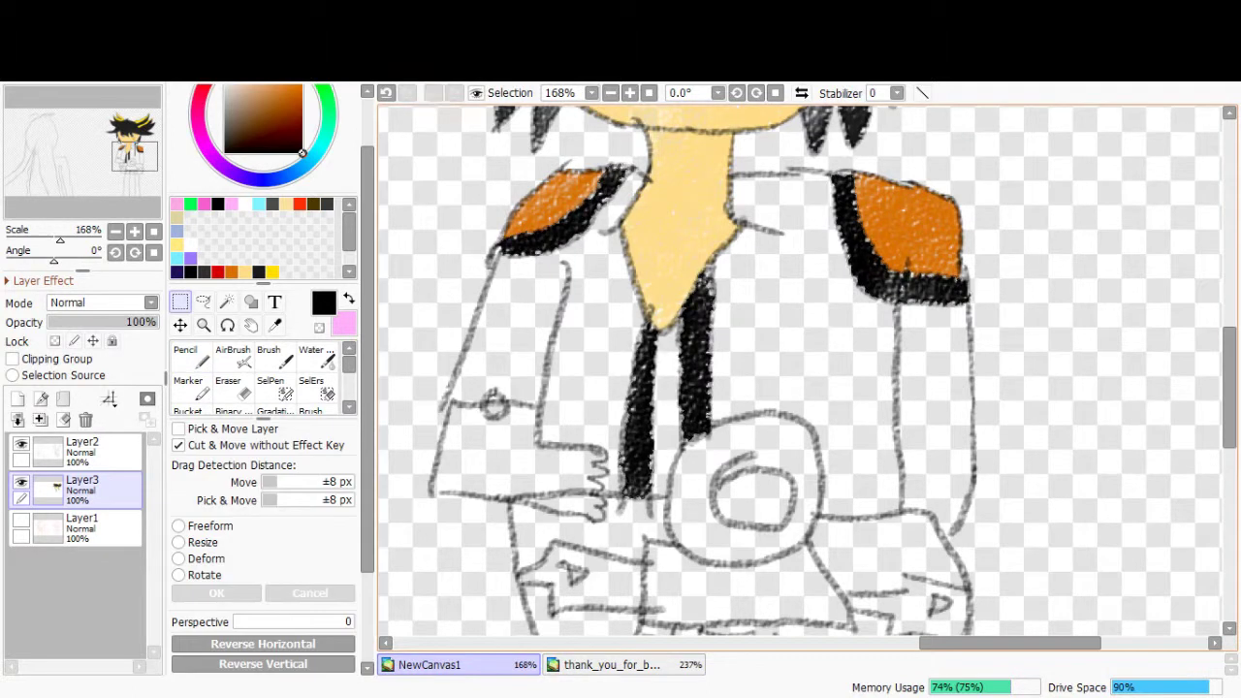
- Select the narrow shirt area between the two black jacket strips and fill it with dark gray on Layer3
click(82, 451)
key(w)
click(667, 408)
click(83, 485)
key(n)
drag(667, 330, 655, 494)
click(83, 451)
key(m)
key(ctrl+d)
- Select the jacket body and the bent arm's upper sleeve, and fill them with dark navy blue on Layer3
key(w)
click(543, 368)
shift+click(833, 388)
key(n)
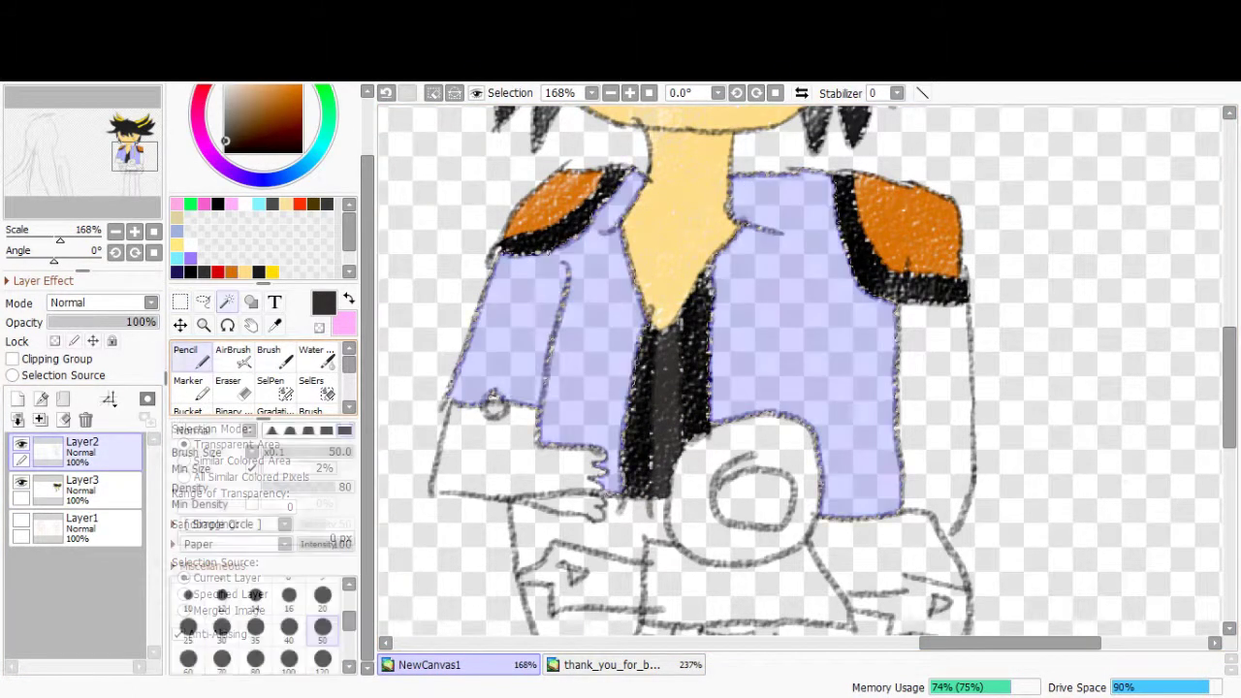
click(253, 179)
click(247, 129)
click(322, 659)
click(82, 485)
mouse_move(582, 243)
mouse_down()
mouse_move(485, 388)
mouse_move(776, 243)
mouse_move(853, 387)
mouse_move(863, 504)
mouse_up()
key(m)
key(ctrl+d)
- Sketch a high collar with straps and round fasteners at pencil size 10, and fill its fabric with navy on a new layer beneath Layer3
key(n)
click(188, 595)
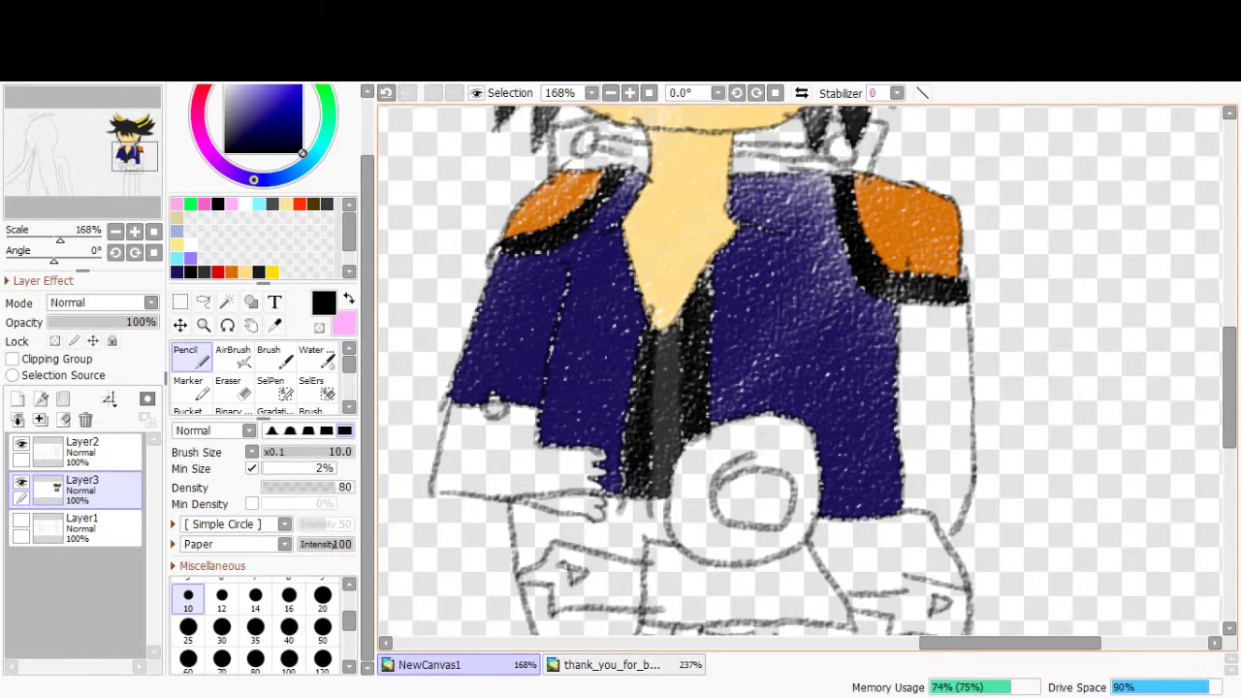
key(w)
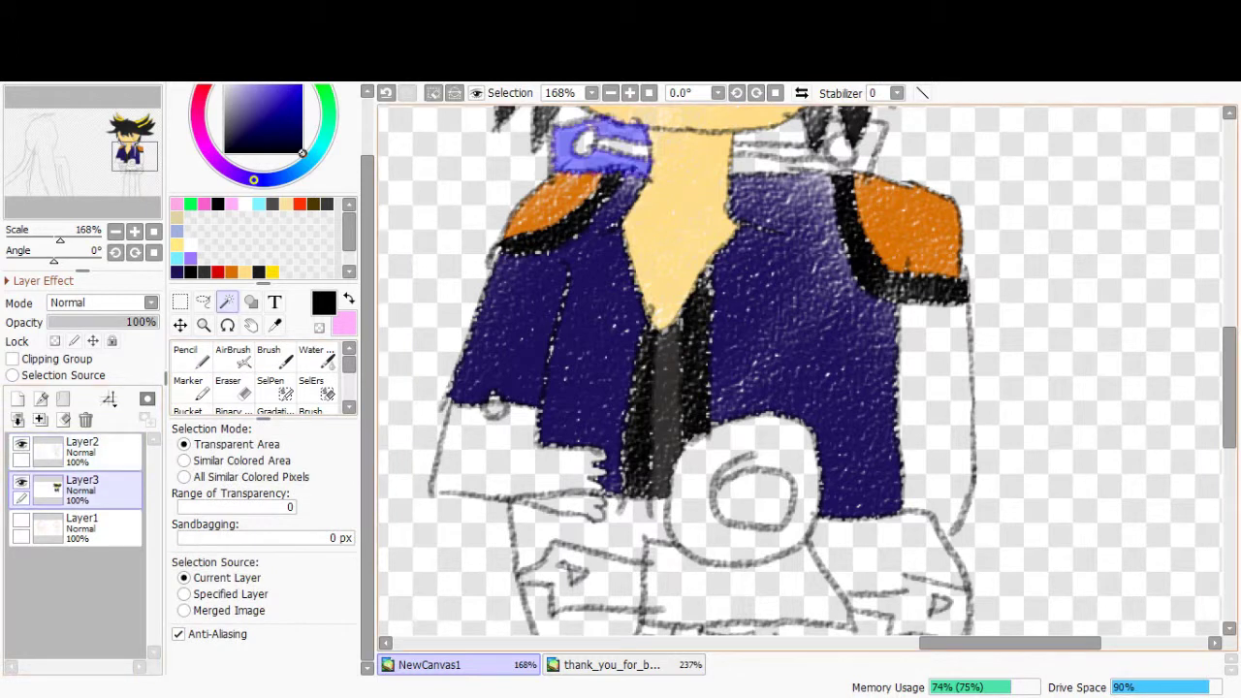
key(ctrl+shift+n)
key(n)
drag(572, 155, 825, 160)
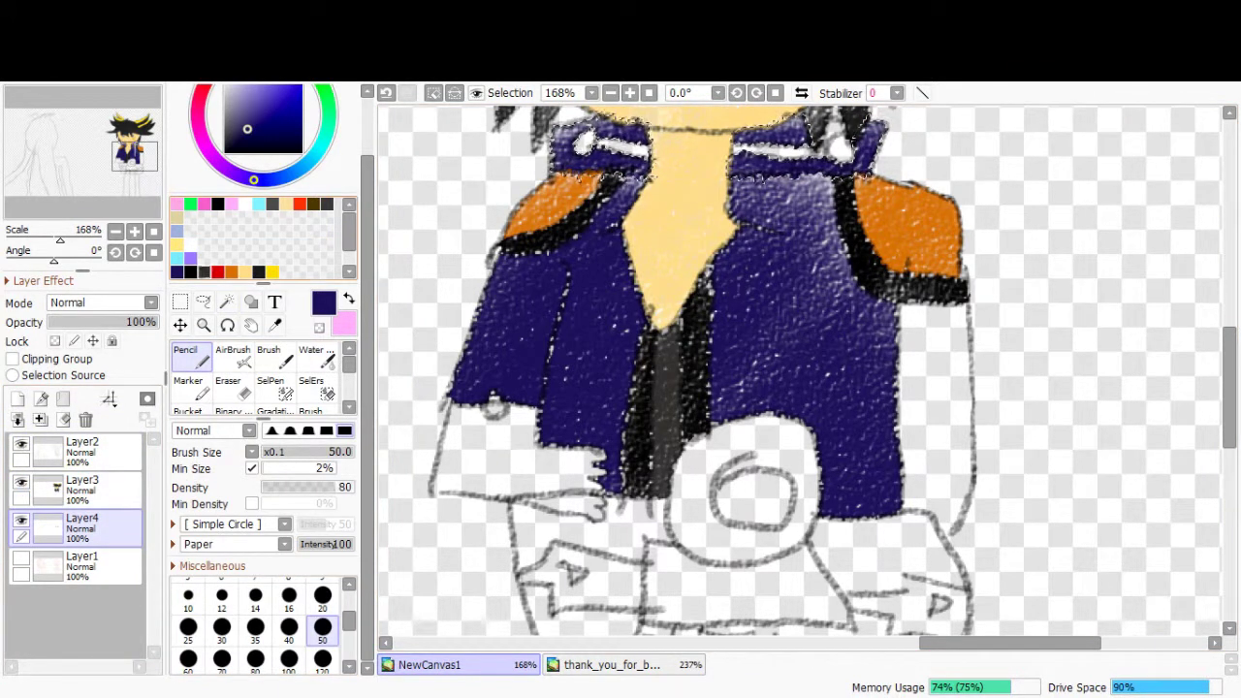
- Select the collar's straps and round fasteners and fill them with dark gray on Layer3
click(218, 203)
click(83, 451)
key(w)
click(82, 485)
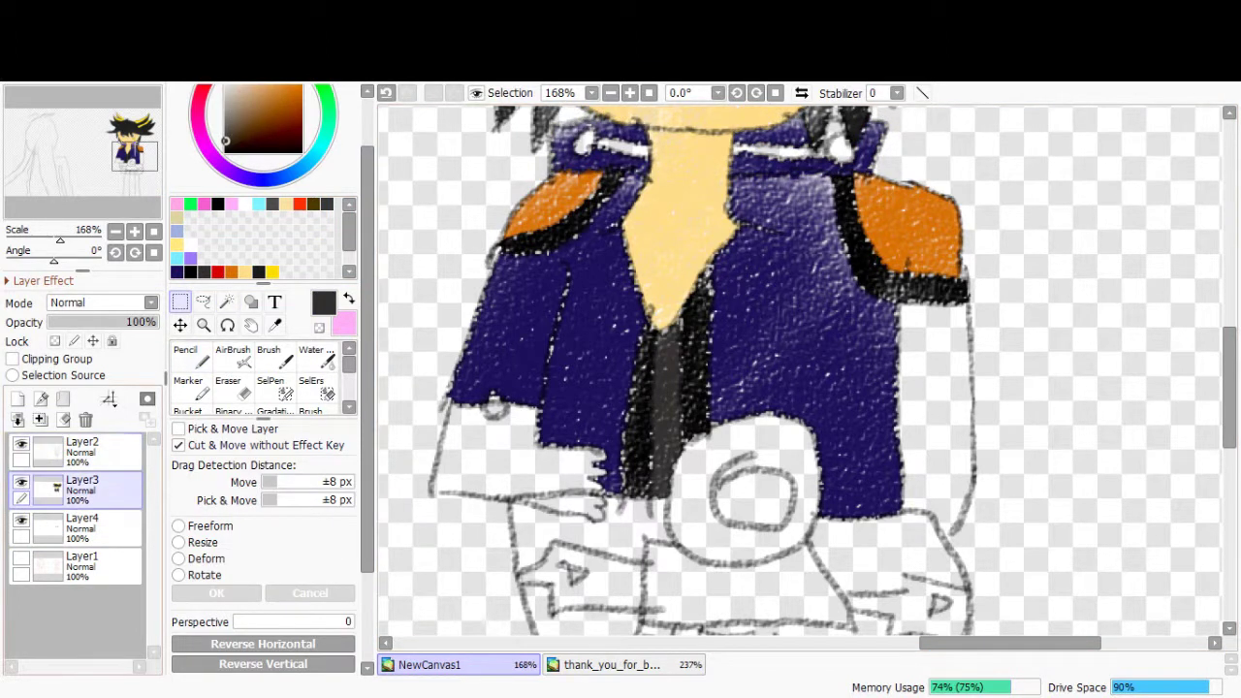
click(82, 523)
key(n)
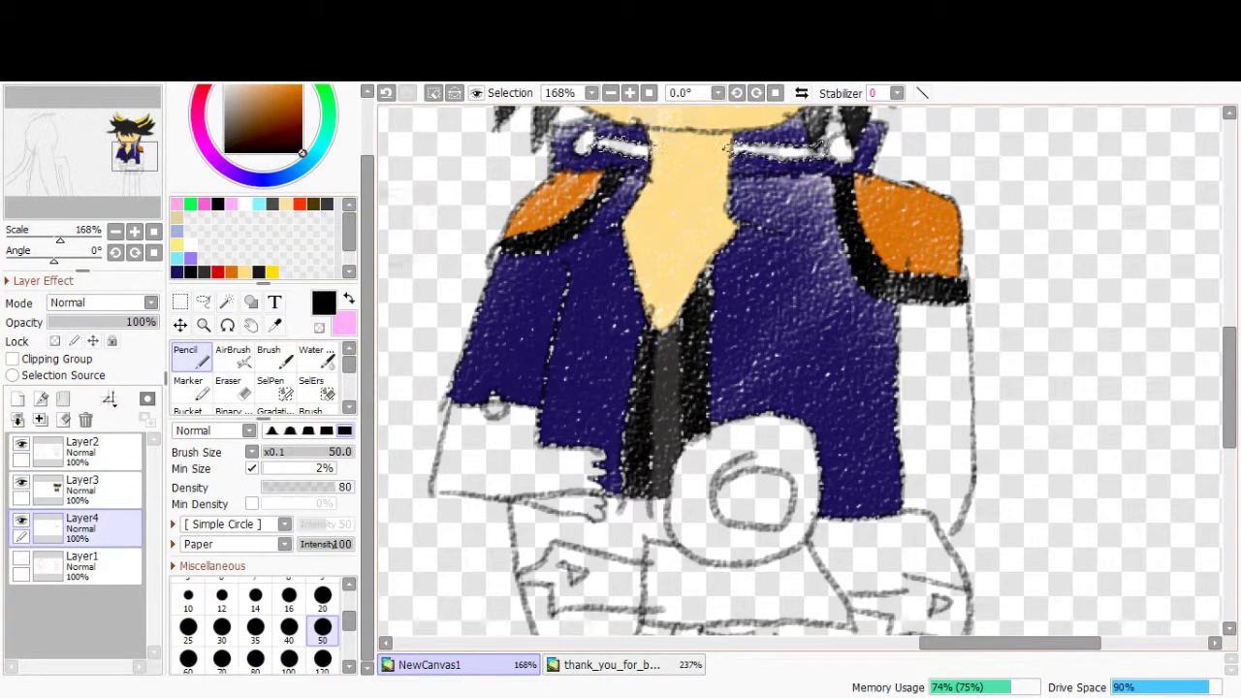
click(83, 485)
key(m)
key(w)
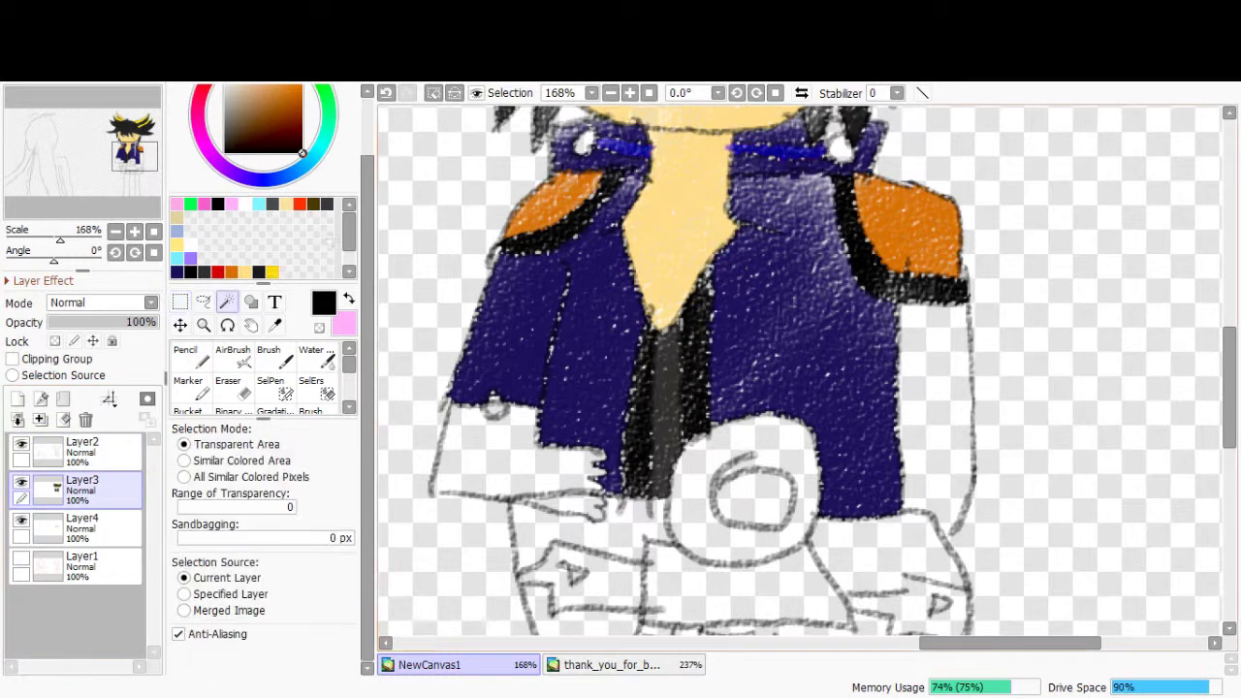
key(n)
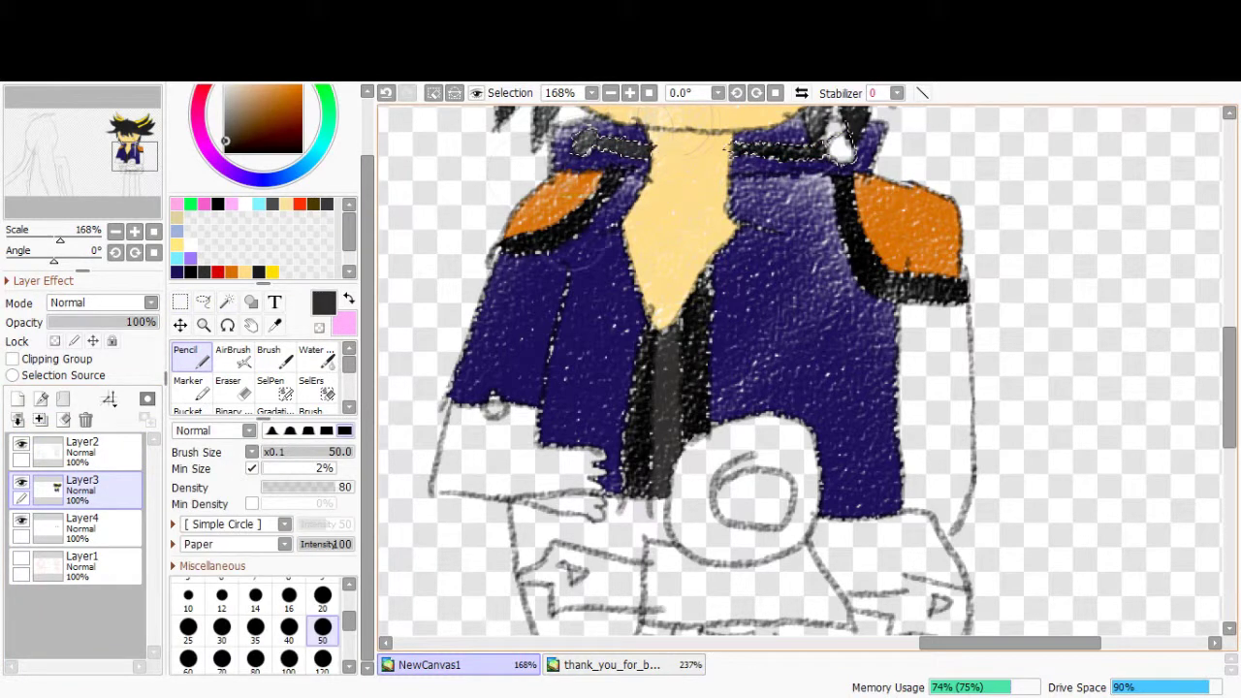
key(m)
- Select the straight arm's sleeve below the shoulder band and fill it with navy blue
key(w)
click(931, 408)
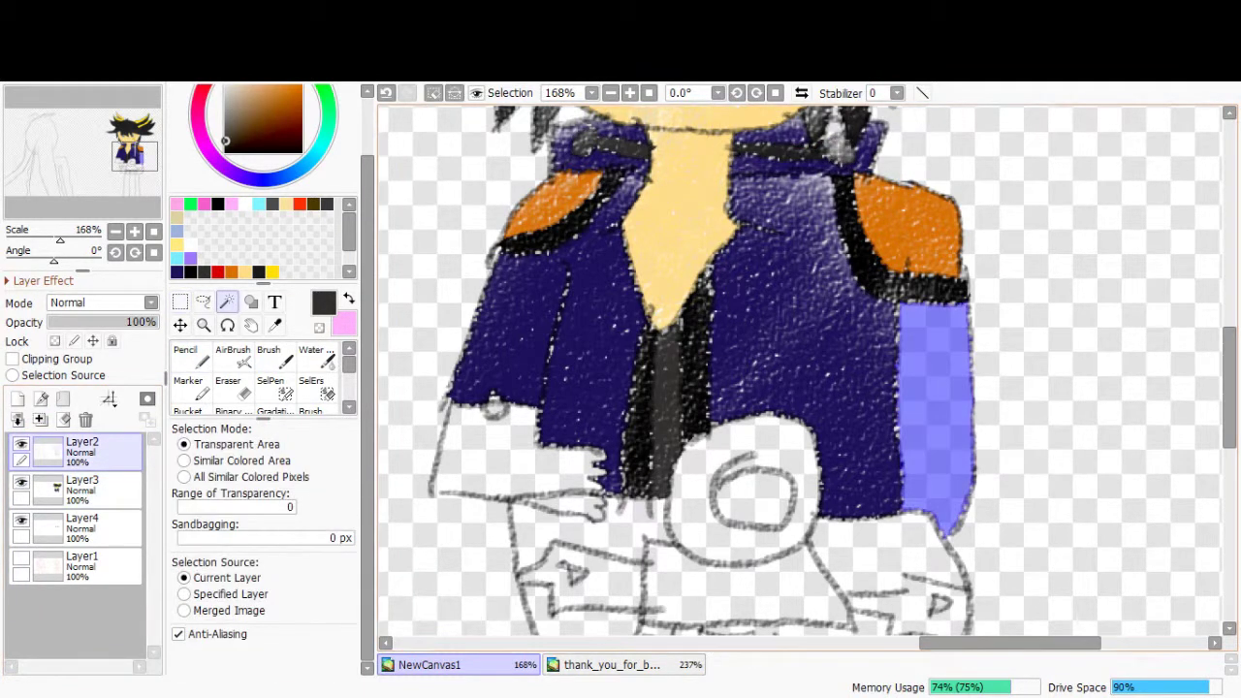
key(n)
- Pick the olive brown of the raised forearm in the reference image, and fill the bent forearm and hand with it at pencil size 50
click(611, 665)
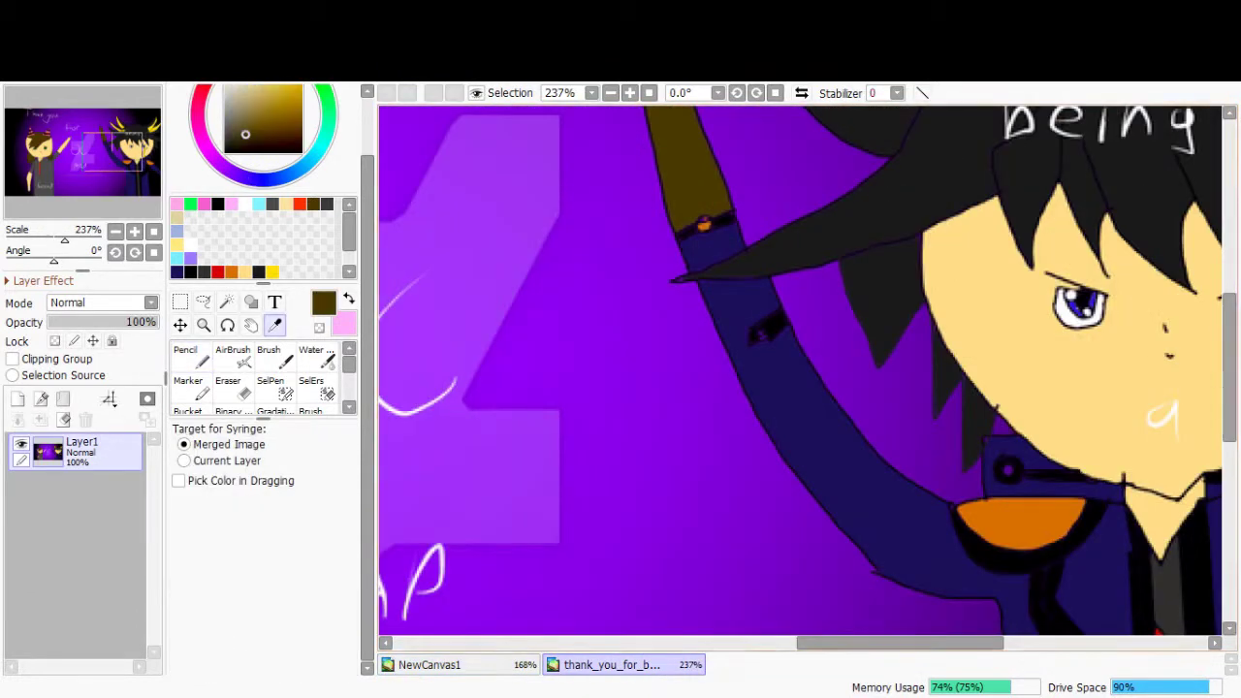
click(429, 664)
key(w)
key(ctrl+d)
key(n)
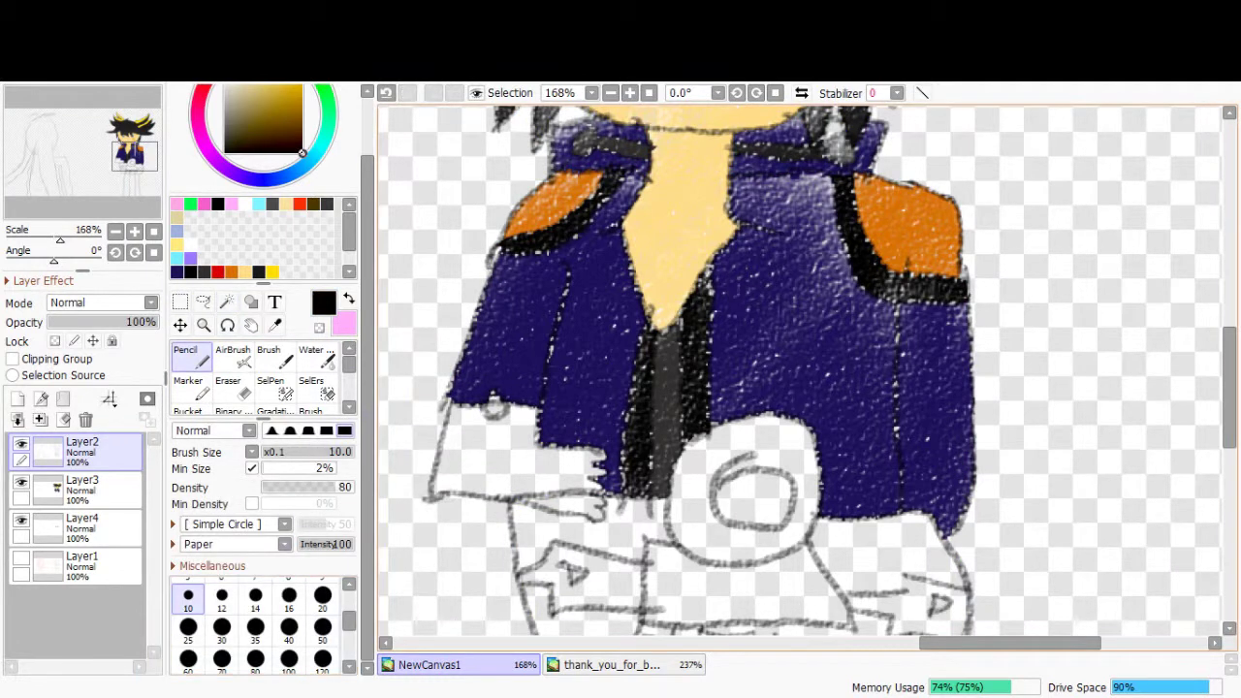
key(w)
key(n)
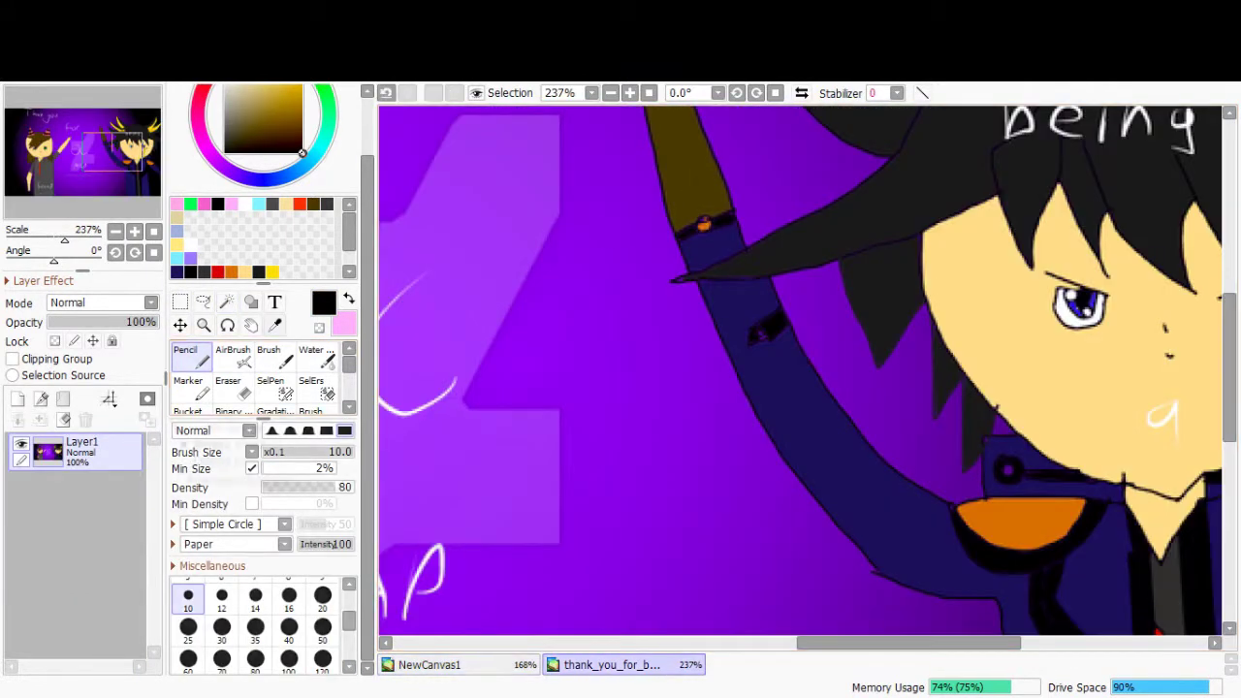
key(w)
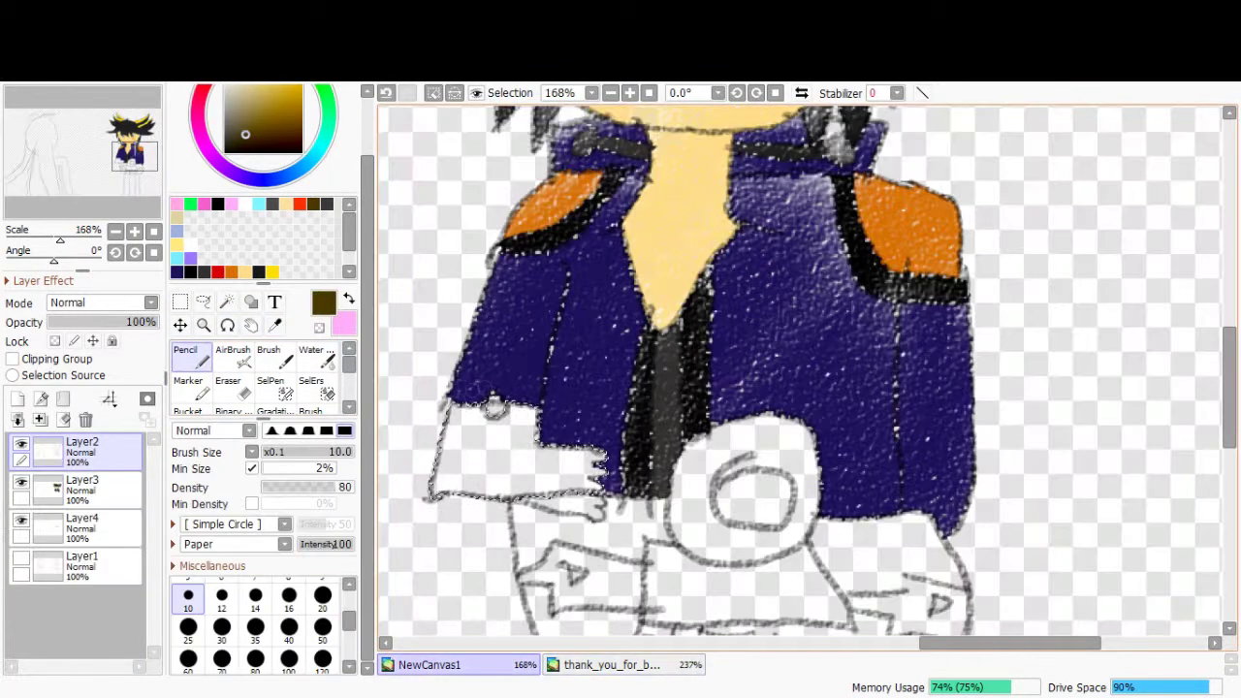
drag(436, 490, 492, 407)
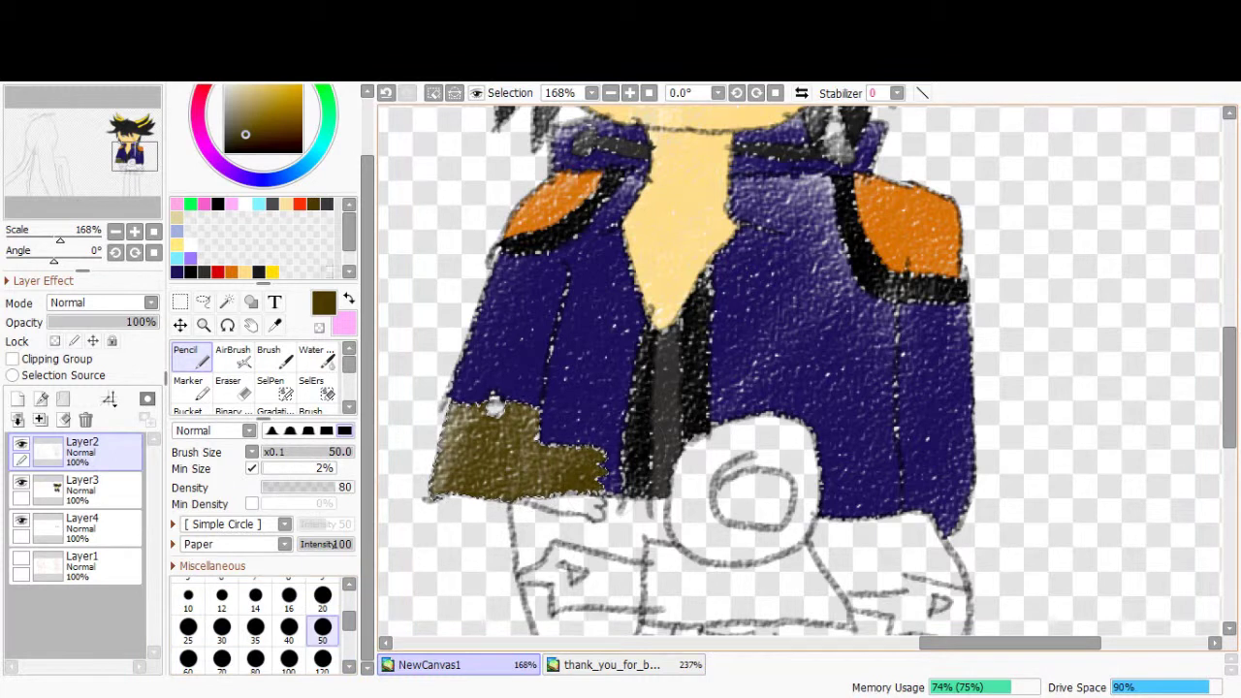
- Select the round button on the bent arm's cuff and fill it with black on Layer3
ctrl+click(492, 407)
key(w)
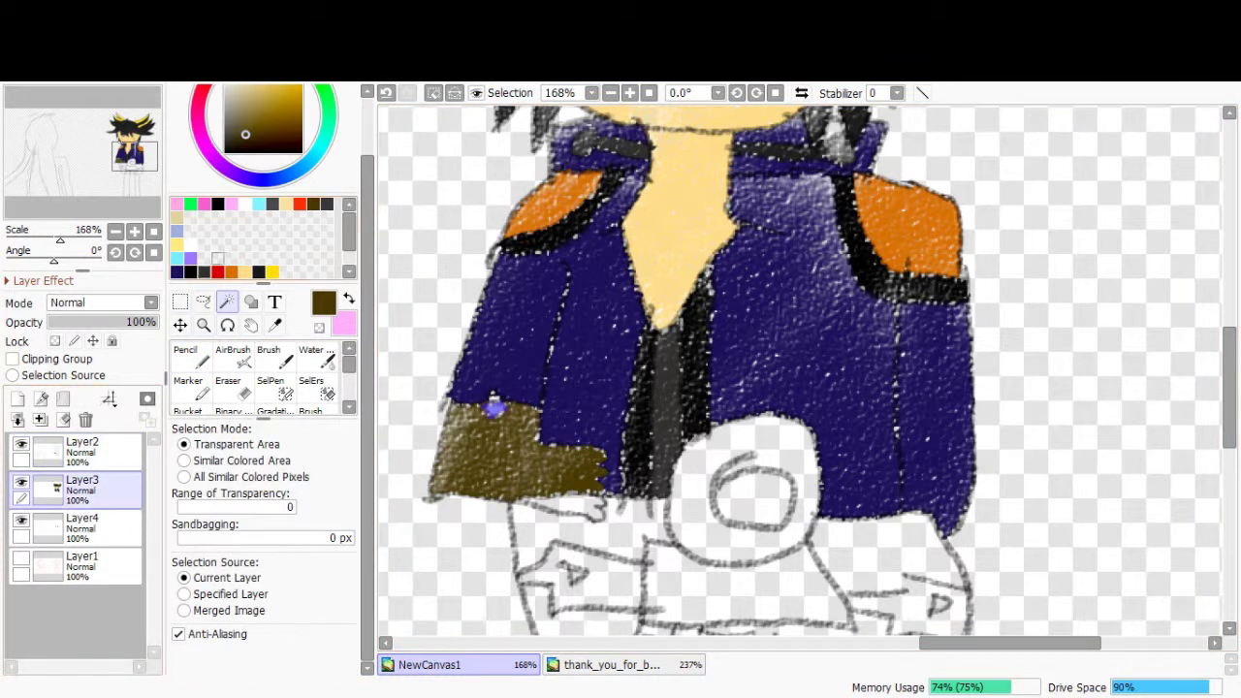
key(n)
scroll(493, 408, down, 5)
scroll(495, 335, up, 4)
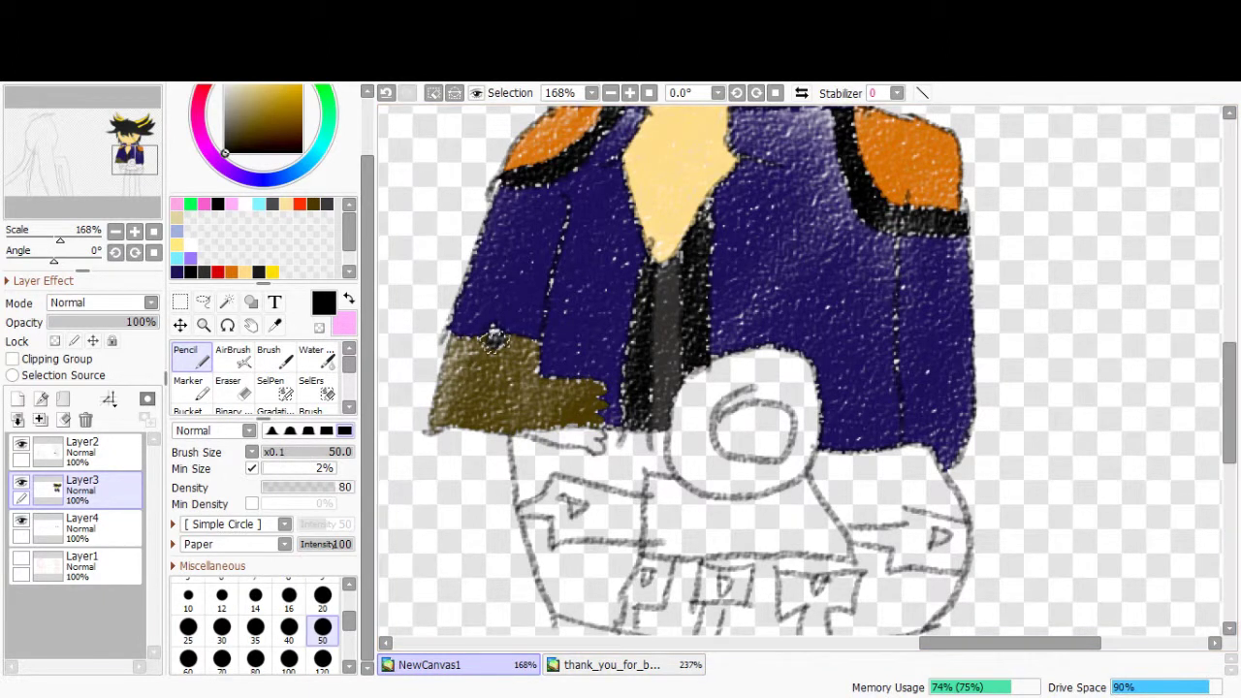
- Select the outer ring of the large round device at the waist and fill it with medium gray on Layer3
ctrl+click(494, 335)
key(w)
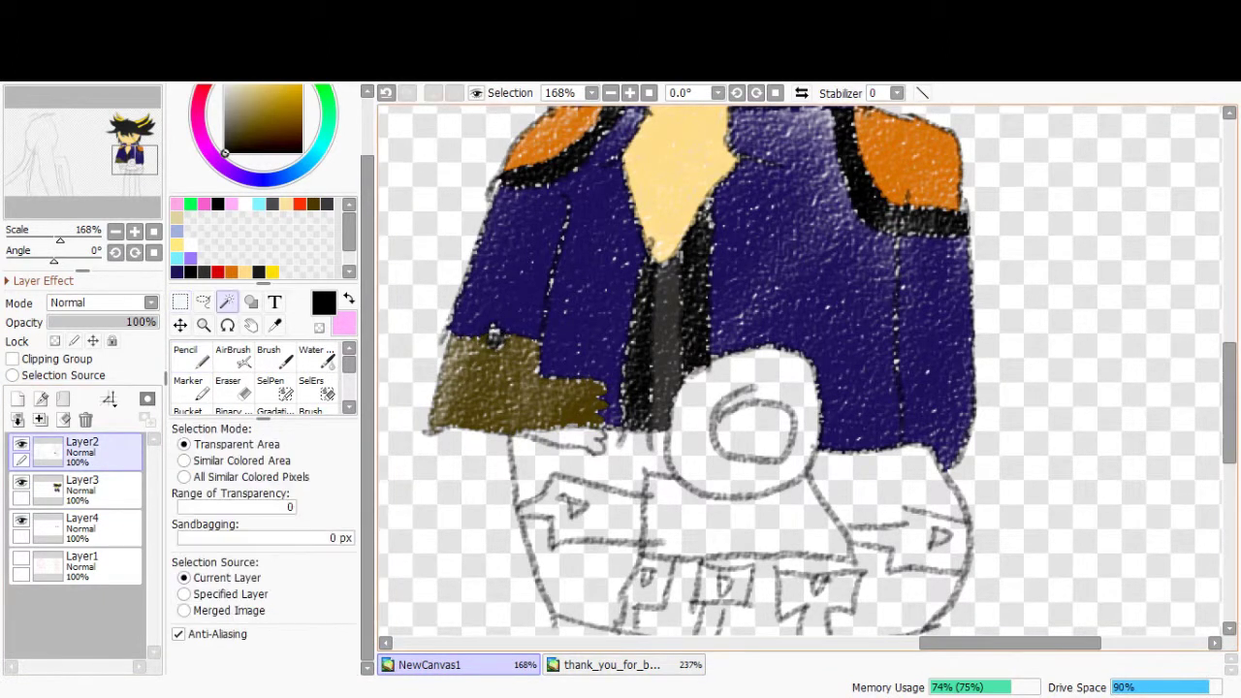
click(720, 398)
key(n)
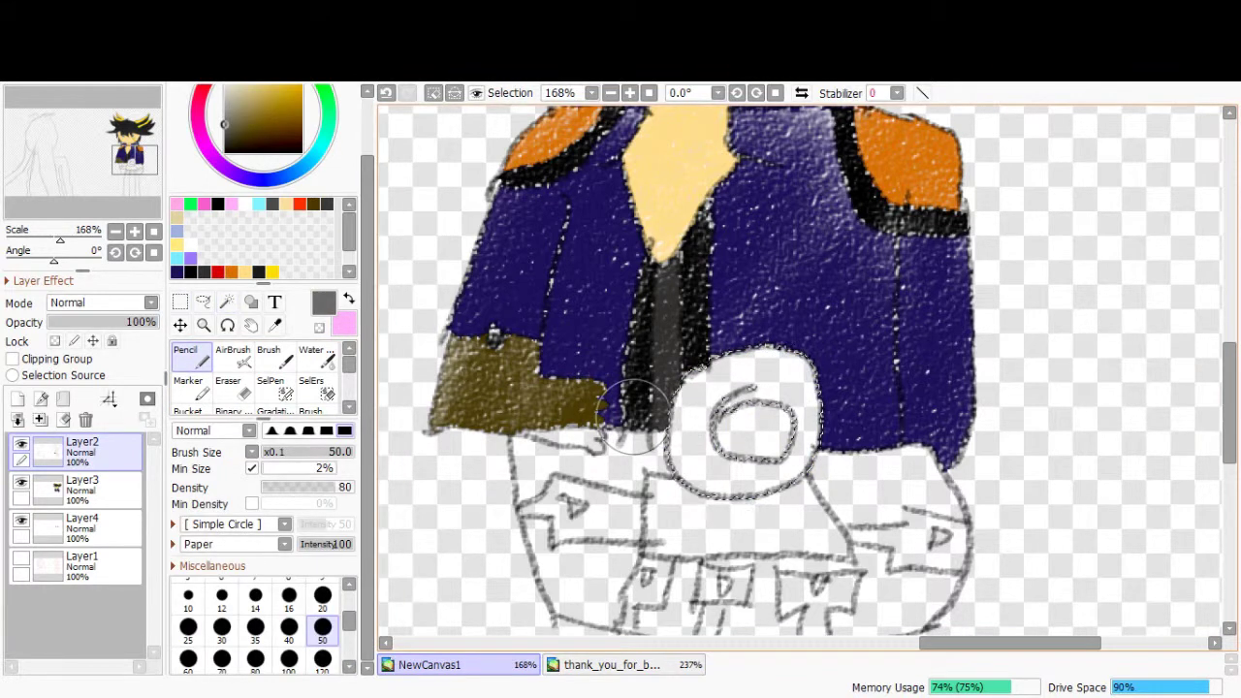
mouse_move(698, 387)
mouse_down()
mouse_move(766, 456)
mouse_move(737, 484)
mouse_move(795, 378)
mouse_up()
key(m)
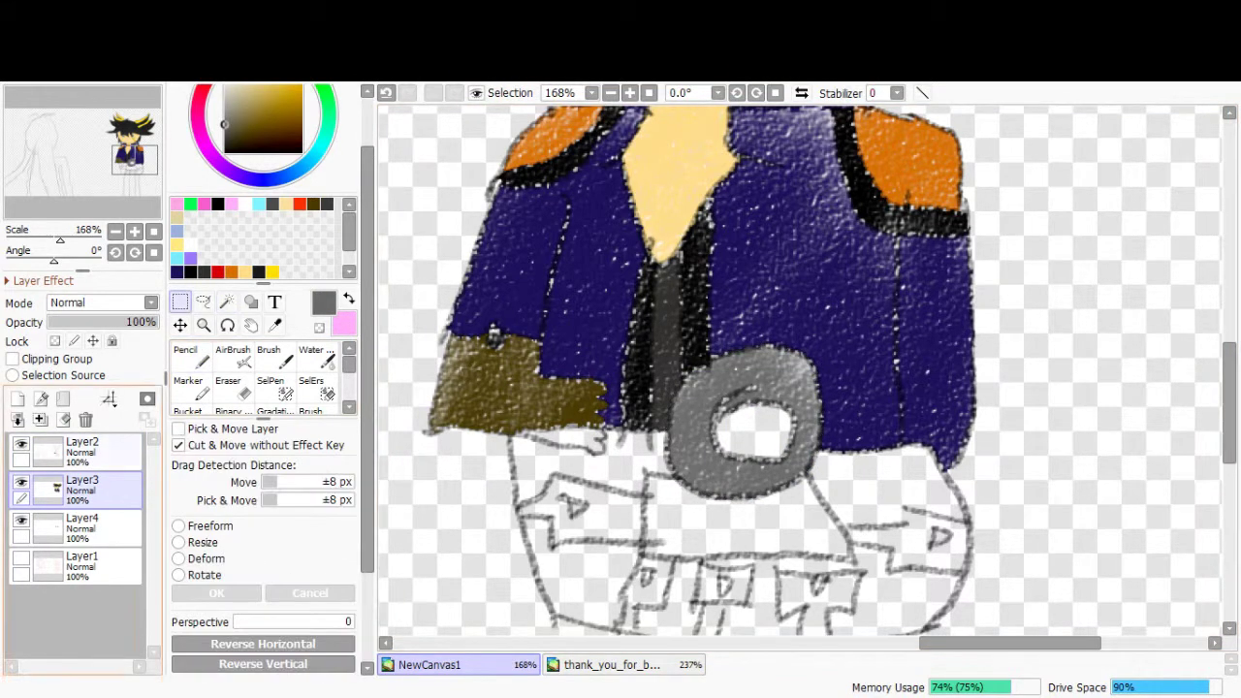
- Select the inner circle of the waist device and fill it with bright orange-red
click(82, 449)
key(w)
click(754, 427)
key(n)
click(299, 204)
drag(725, 424, 783, 444)
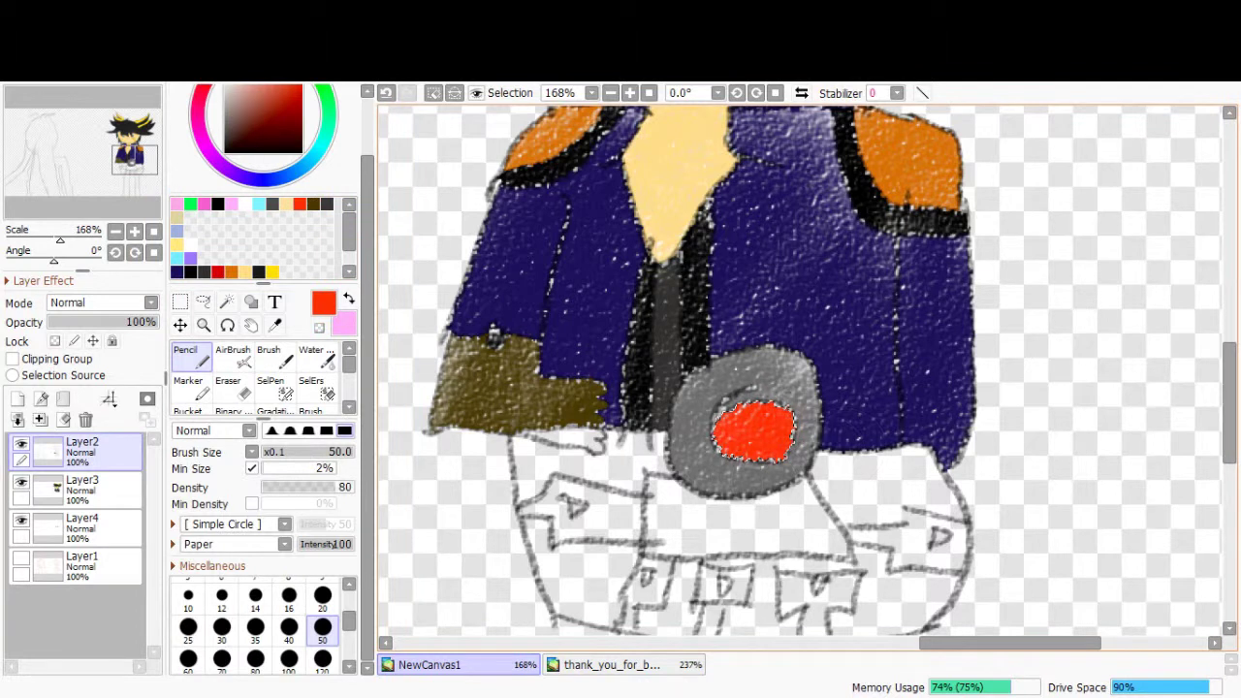
- Select the small triangles inside the arrow-shaped pieces along the lower garment and fill them with orange-red on Layer3
scroll(688, 369, down, 5)
key(w)
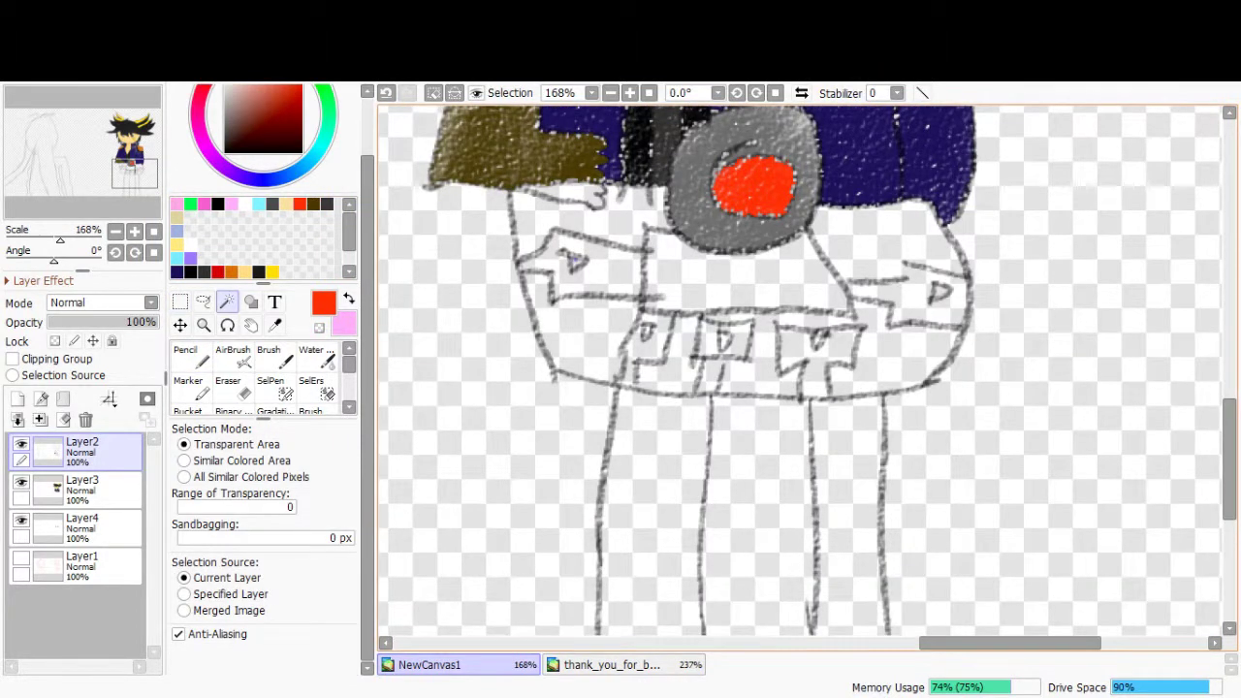
scroll(572, 260, up, 4)
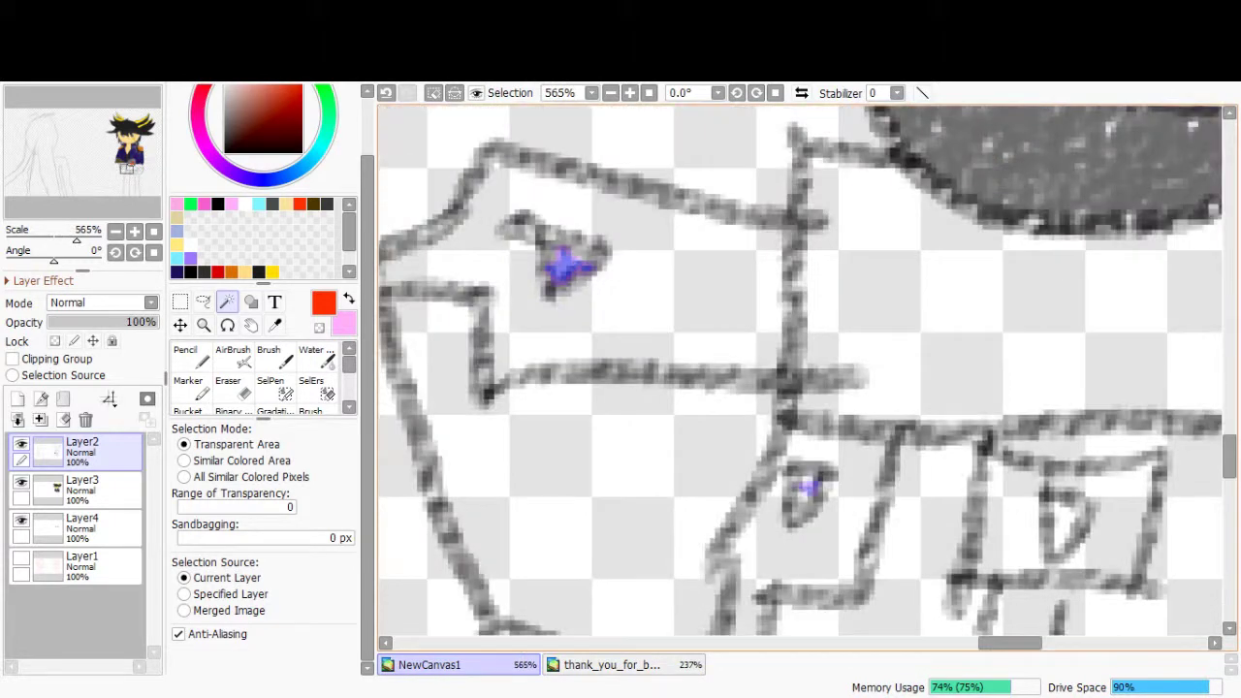
scroll(800, 368, down, 3)
scroll(800, 368, up, 2)
scroll(799, 369, down, 2)
scroll(799, 368, up, 2)
scroll(406, 370, down, 4)
key(n)
click(82, 485)
scroll(405, 371, up, 1)
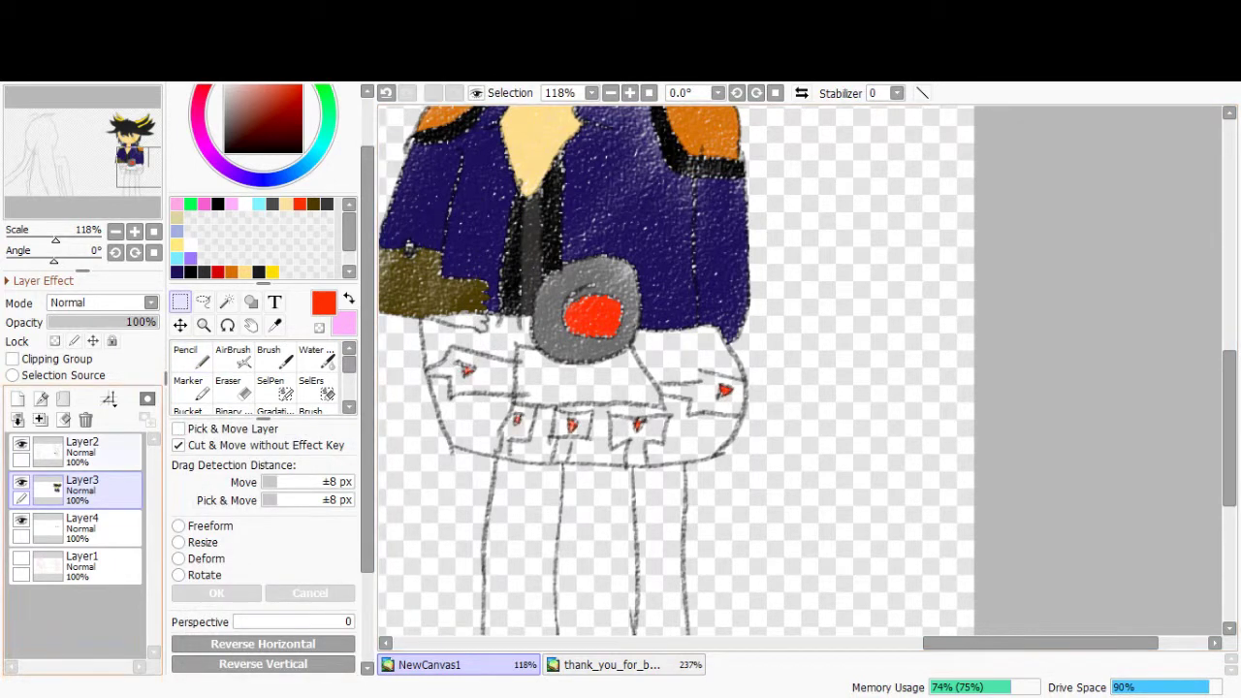
- Close the gap in the outline of the rightmost arrow-shaped piece on Layer2 at pencil size 10
ctrl+click(467, 371)
key(w)
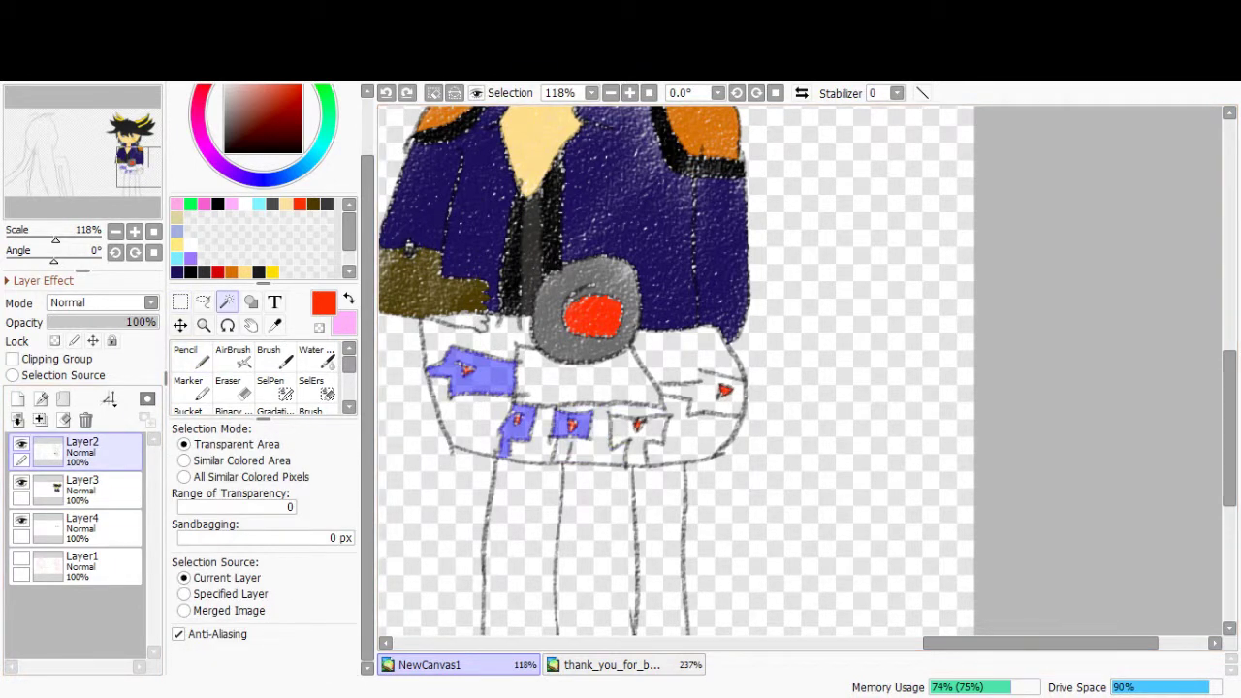
key(ctrl+d)
key(n)
scroll(588, 454, up, 3)
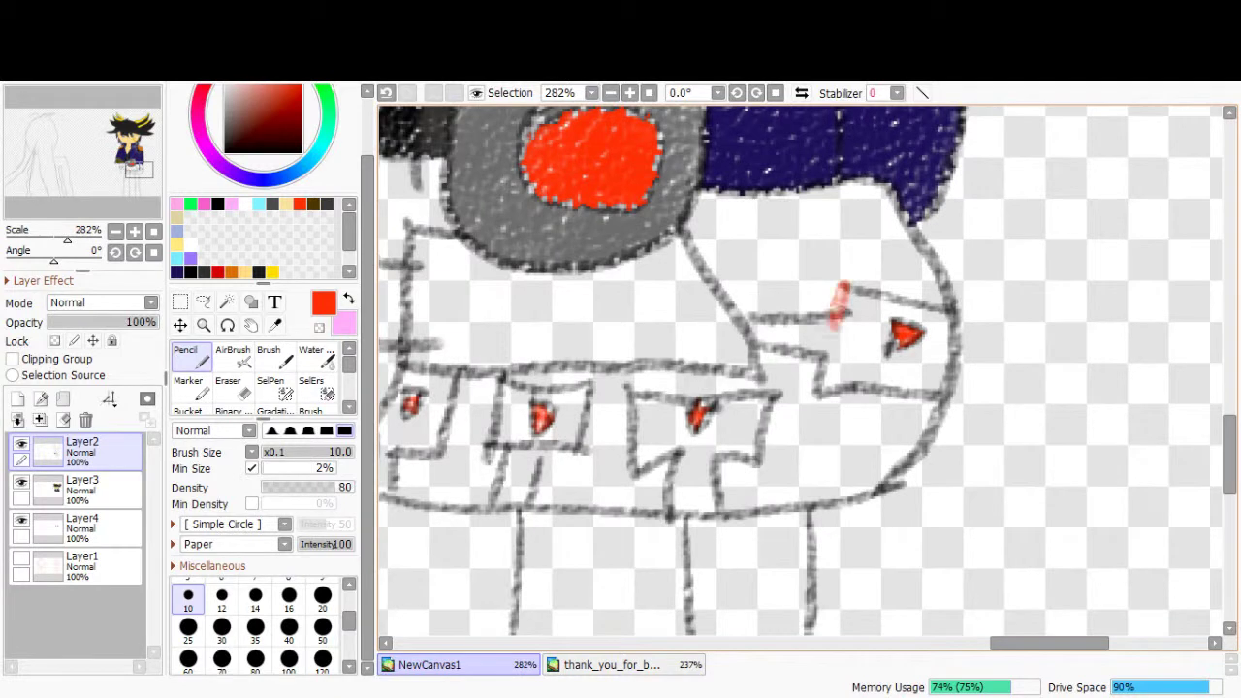
key(w)
alt+click(541, 417)
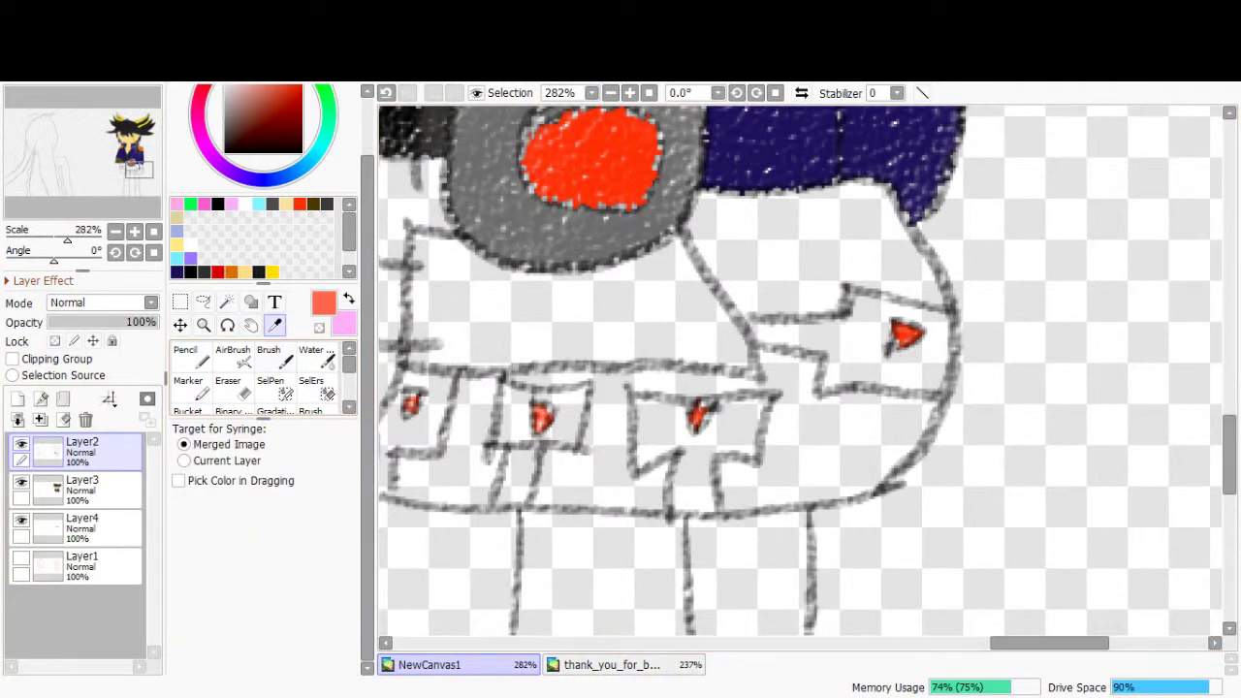
- Select all five arrow-shaped pieces around the triangles and fill them with light blue on Layer3 at pencil size 50
scroll(805, 378, down, 1)
click(436, 310)
click(499, 407)
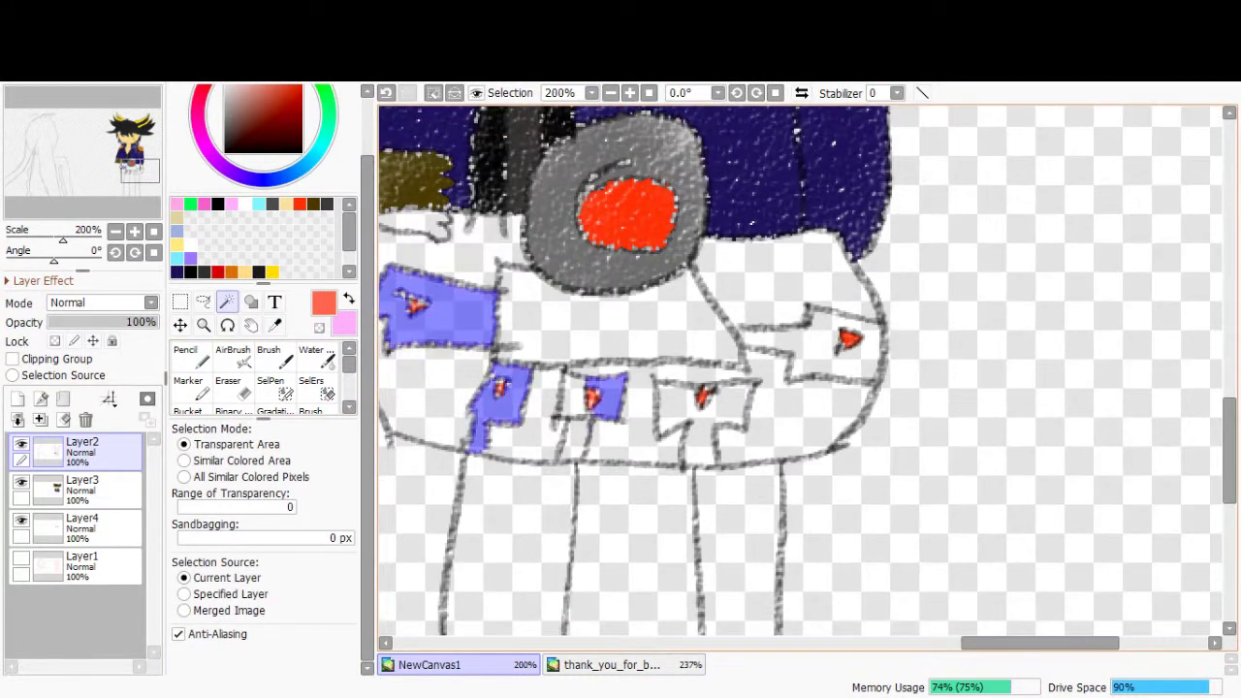
click(593, 407)
click(703, 412)
click(824, 344)
key(b)
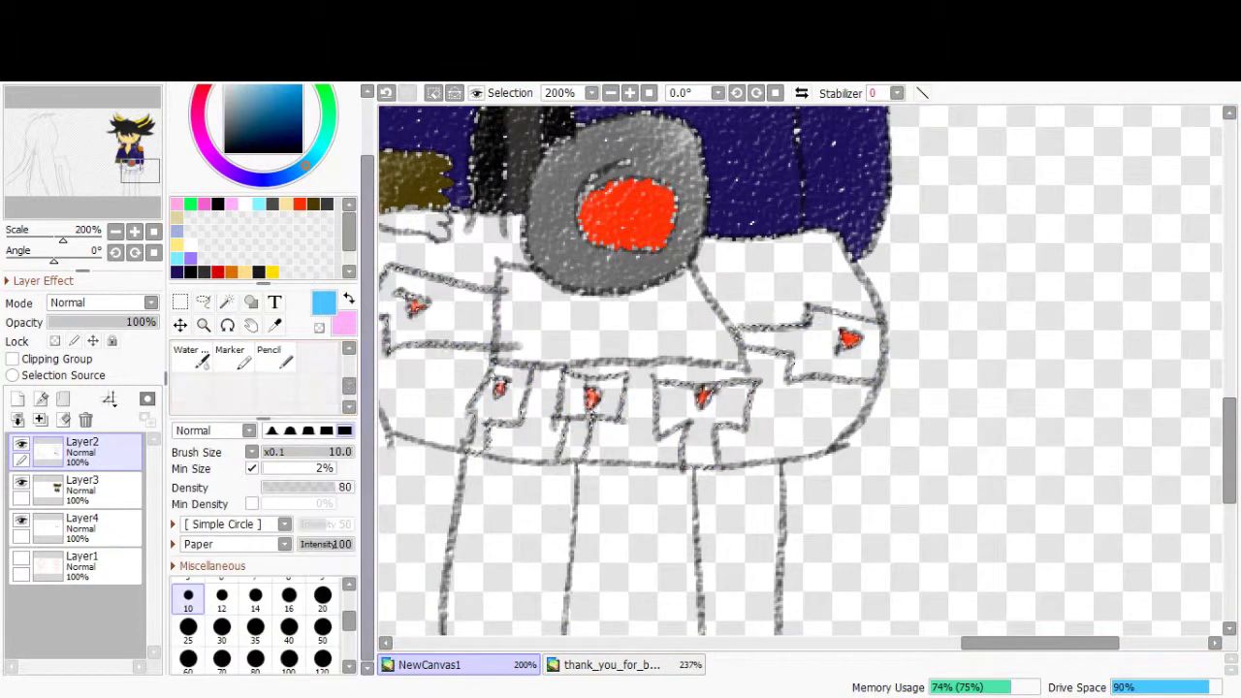
click(82, 485)
drag(388, 329, 514, 334)
drag(509, 427, 873, 368)
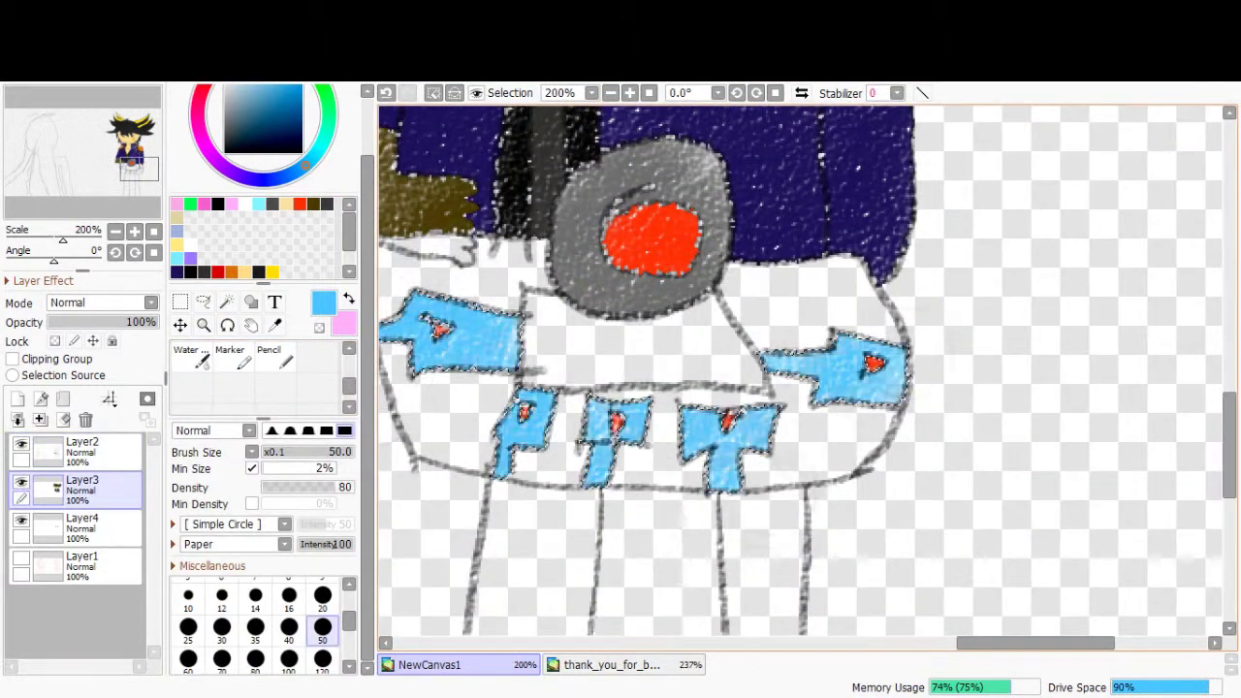
key(ctrl+d)
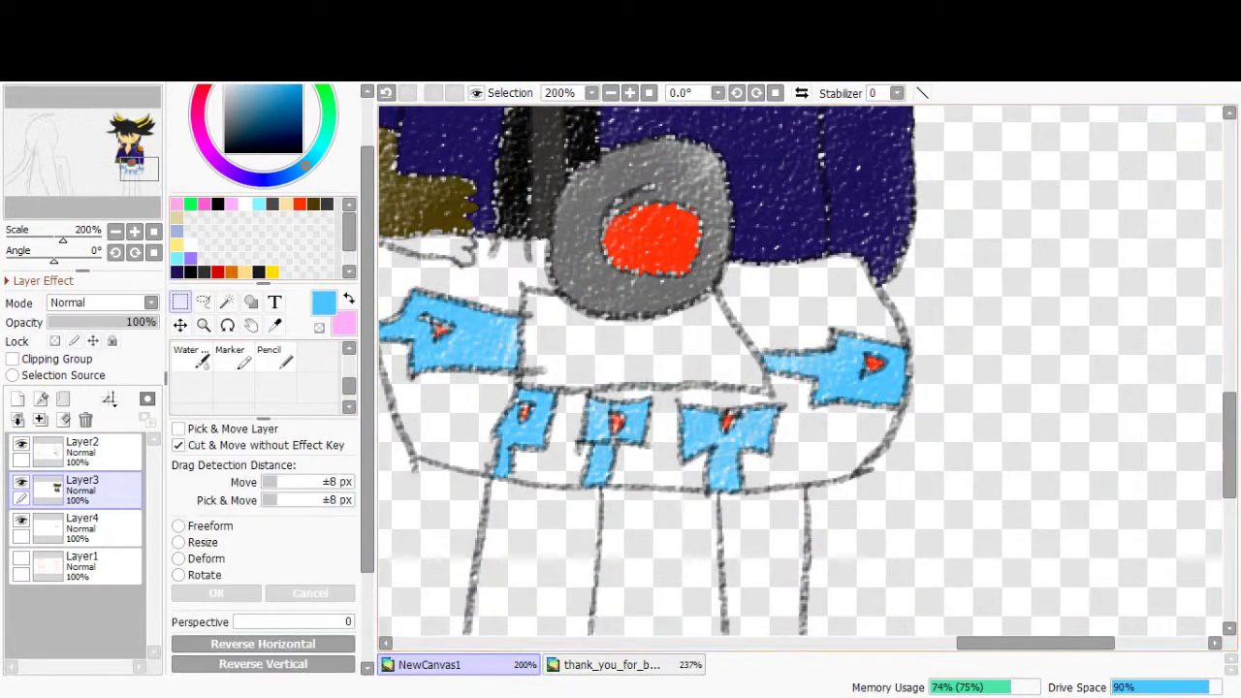
- Select the garment areas surrounding the blue arrow-shaped pieces and fill them with white on Layer3
click(82, 448)
click(227, 301)
click(446, 281)
click(814, 300)
click(853, 436)
click(678, 465)
click(548, 451)
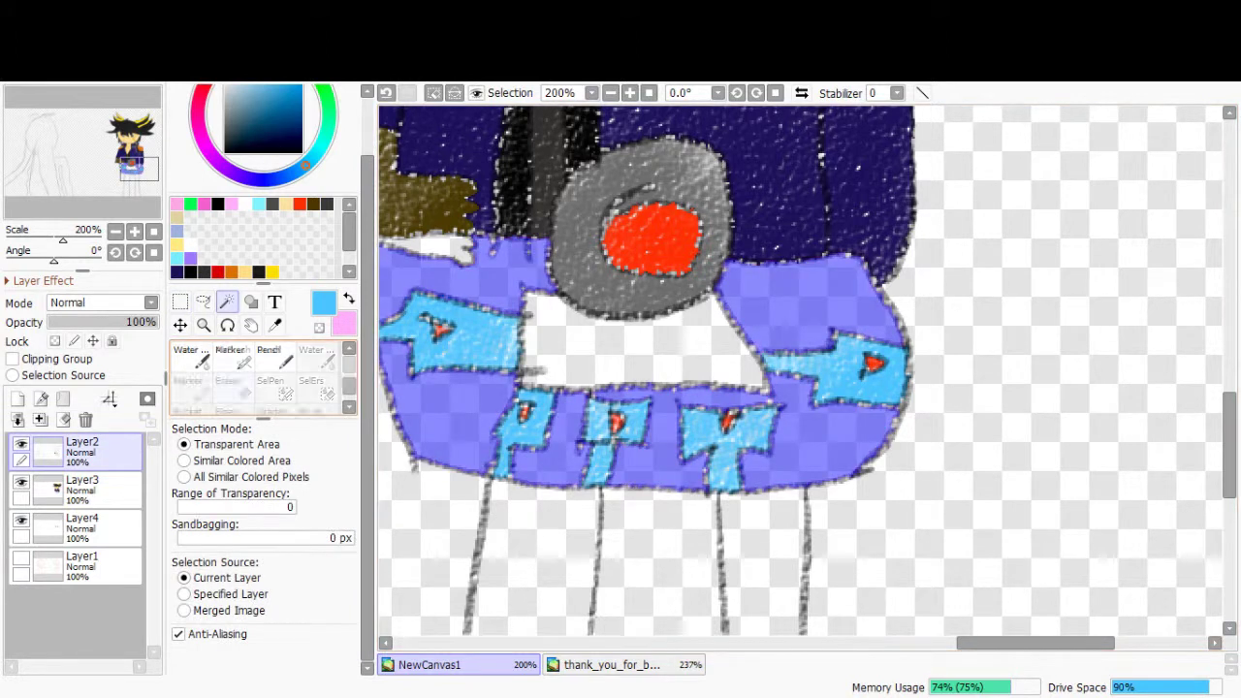
key(n)
key(ctrl+d)
key(minus)
click(82, 487)
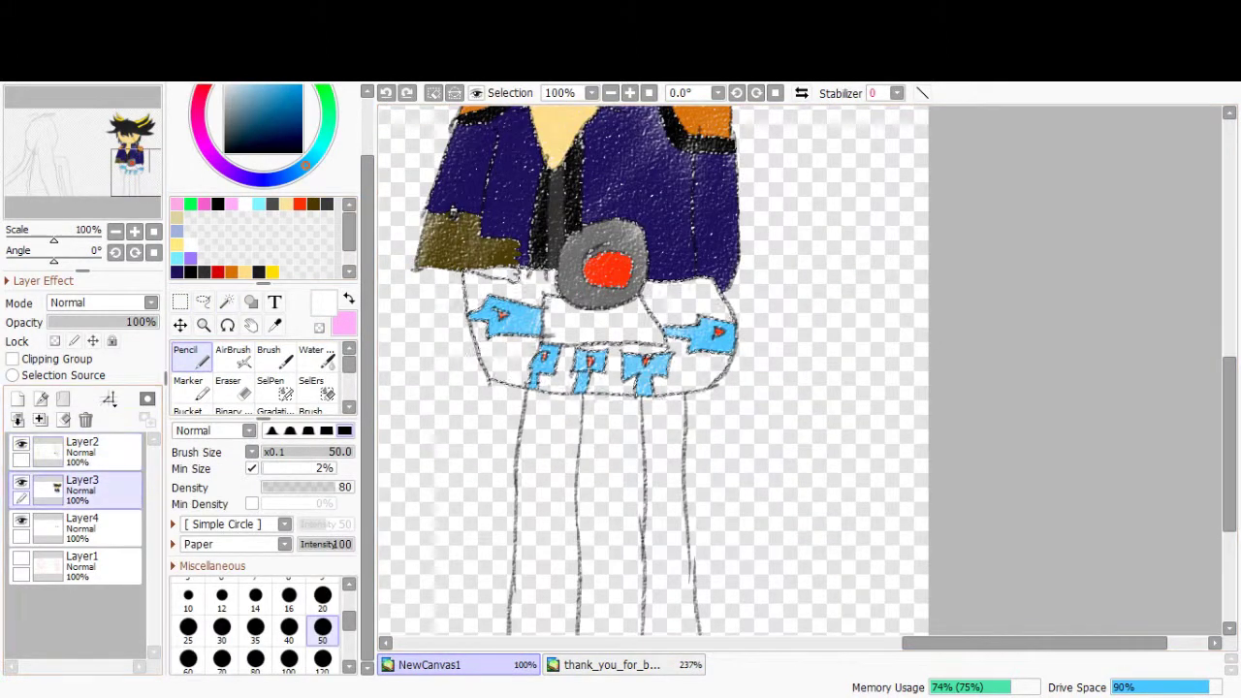
click(188, 659)
ctrl+click(548, 466)
key(w)
click(547, 504)
key(ctrl+d)
key(m)
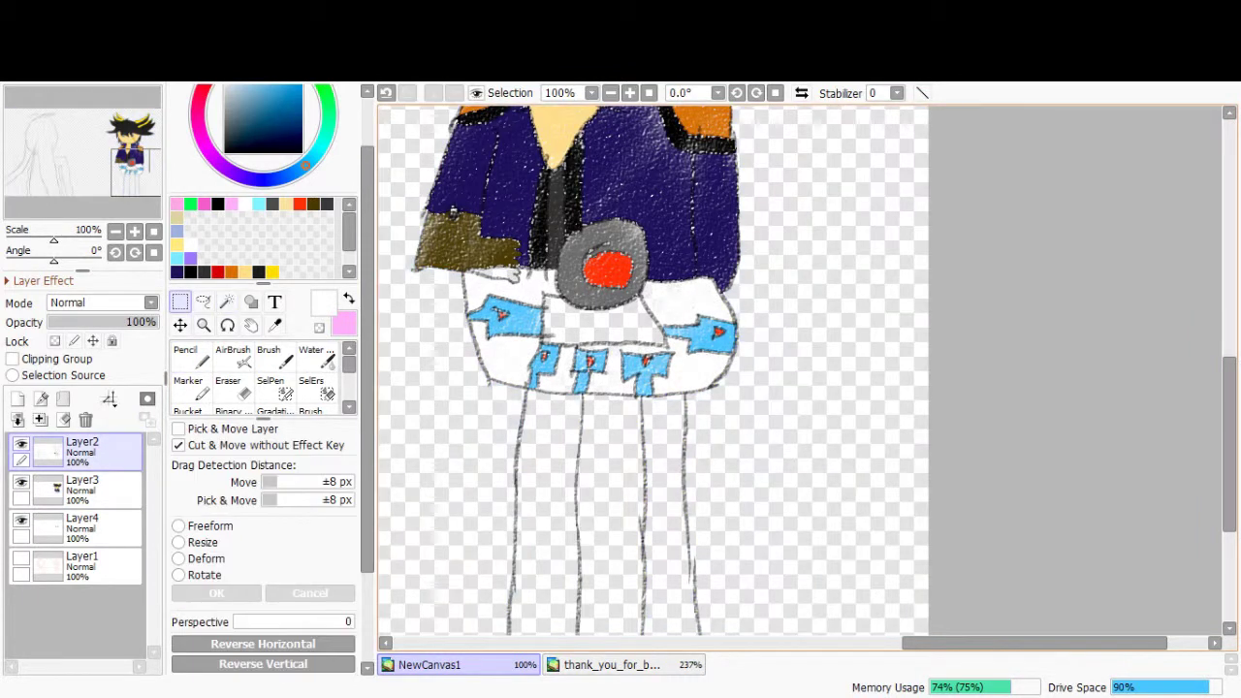
- Select both legs of the right character and fill them with dark gray on Layer3 at pencil size 120
key(n)
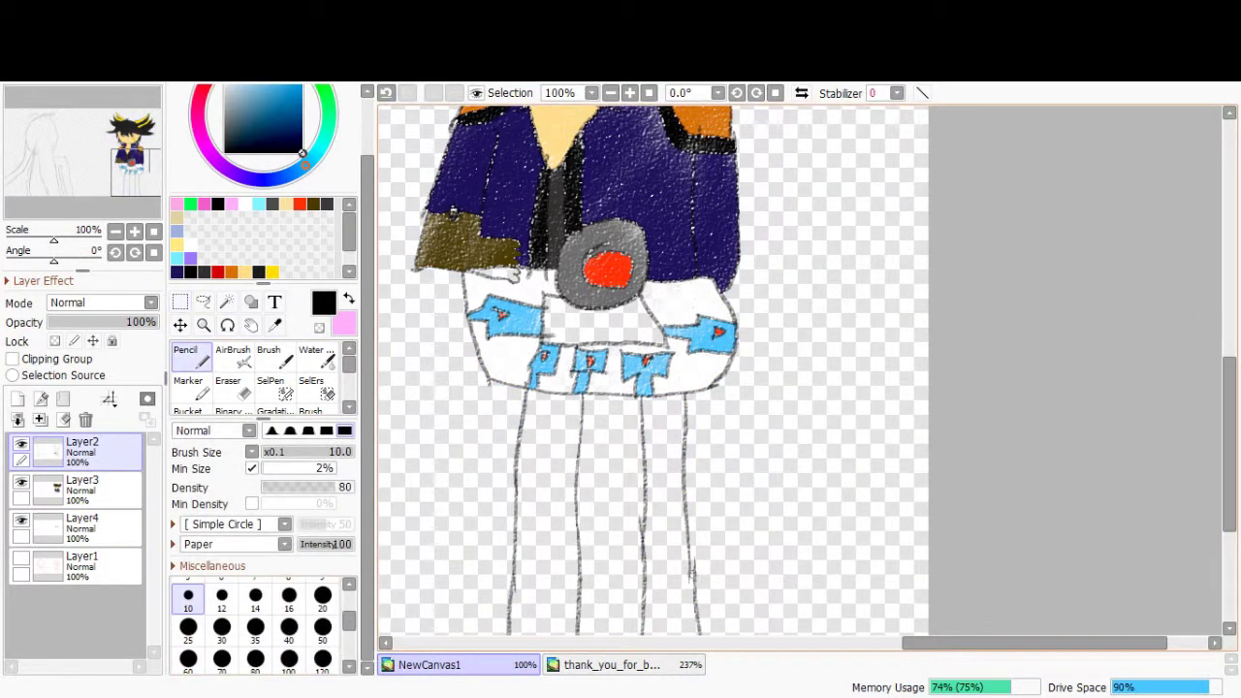
key(w)
click(582, 505)
key(n)
click(225, 141)
click(323, 659)
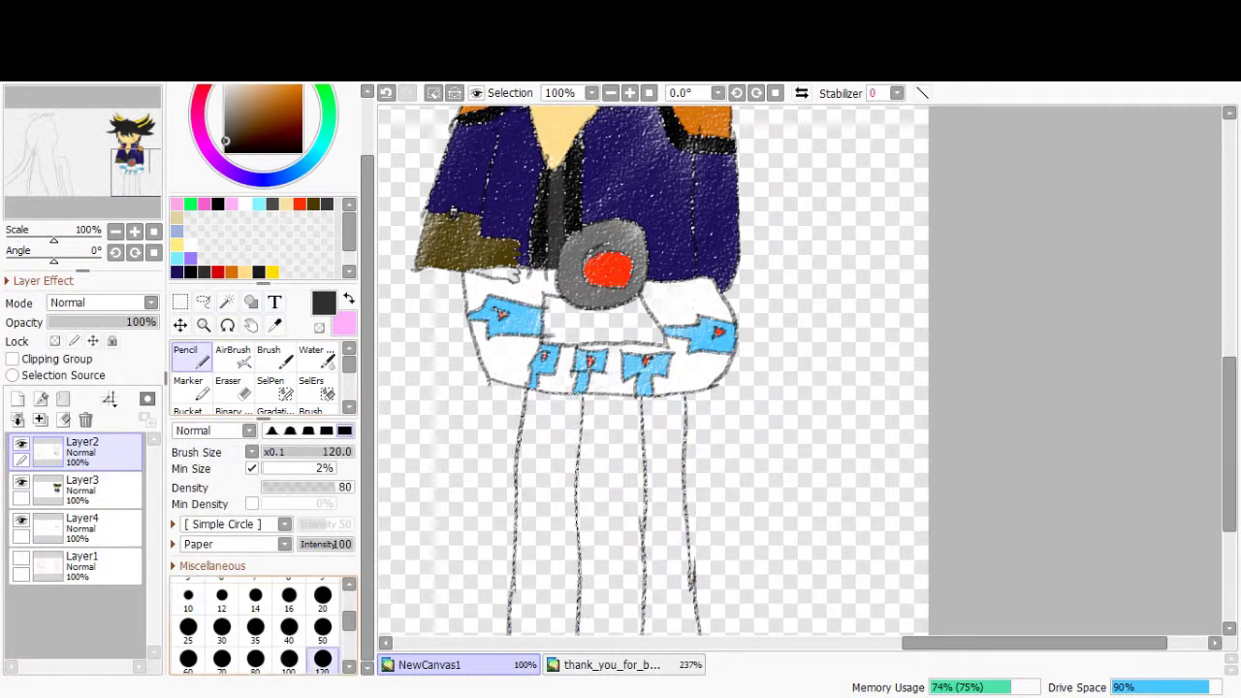
click(82, 485)
mouse_move(543, 408)
mouse_down()
mouse_move(533, 621)
mouse_move(552, 620)
mouse_up()
drag(669, 397, 669, 621)
- Select the central panel below the waist device and fill it with white on Layer3
scroll(650, 369, up, 5)
key(ctrl+t)
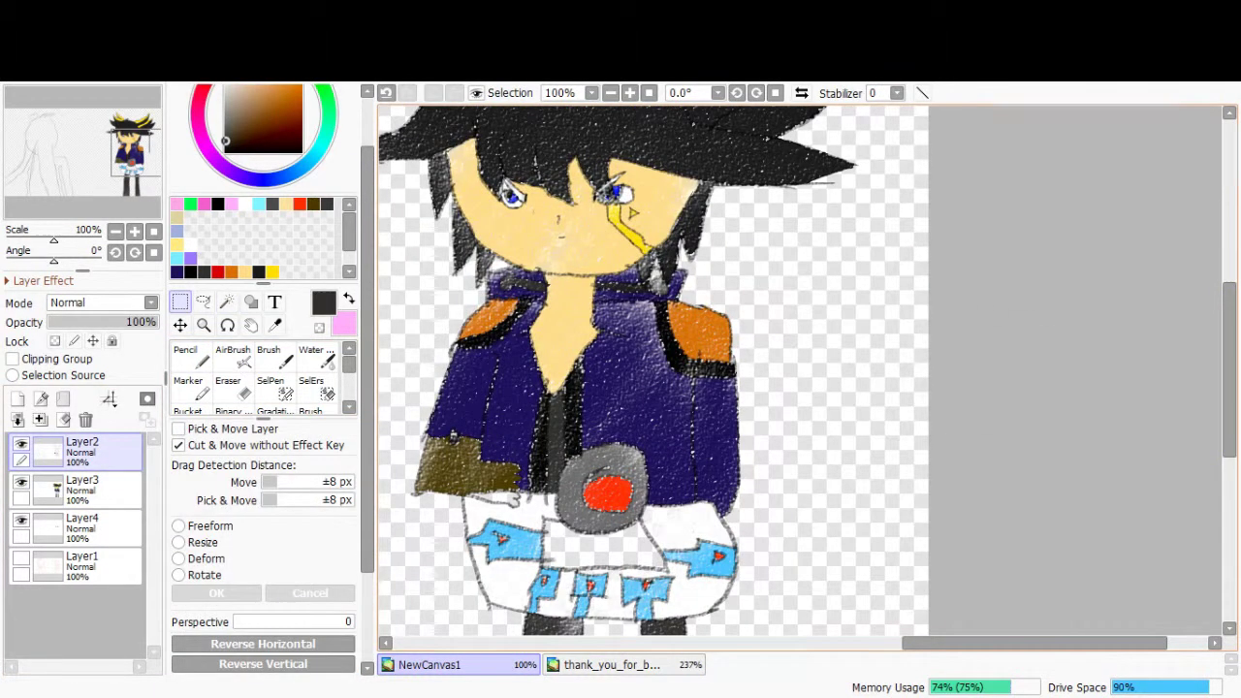
key(w)
click(601, 548)
key(n)
key(ctrl+d)
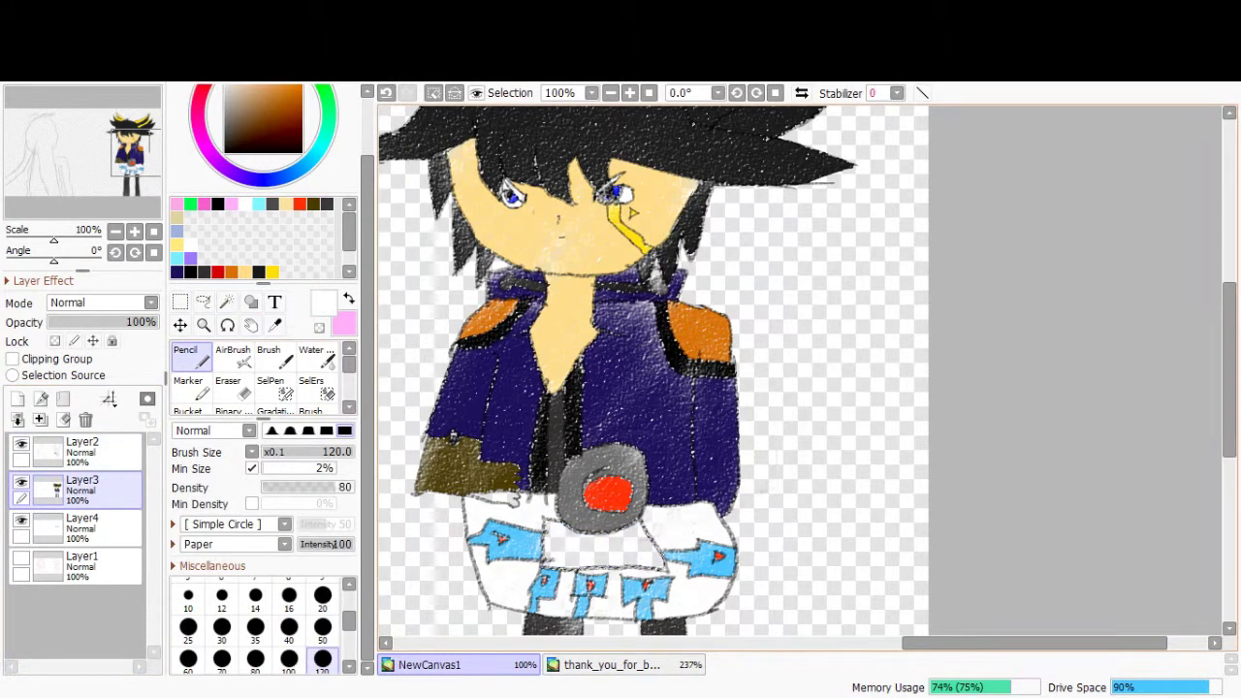
key(ctrl+t)
- Select the small hand below the bent forearm and fill it with the olive brown picked from the forearm
click(82, 451)
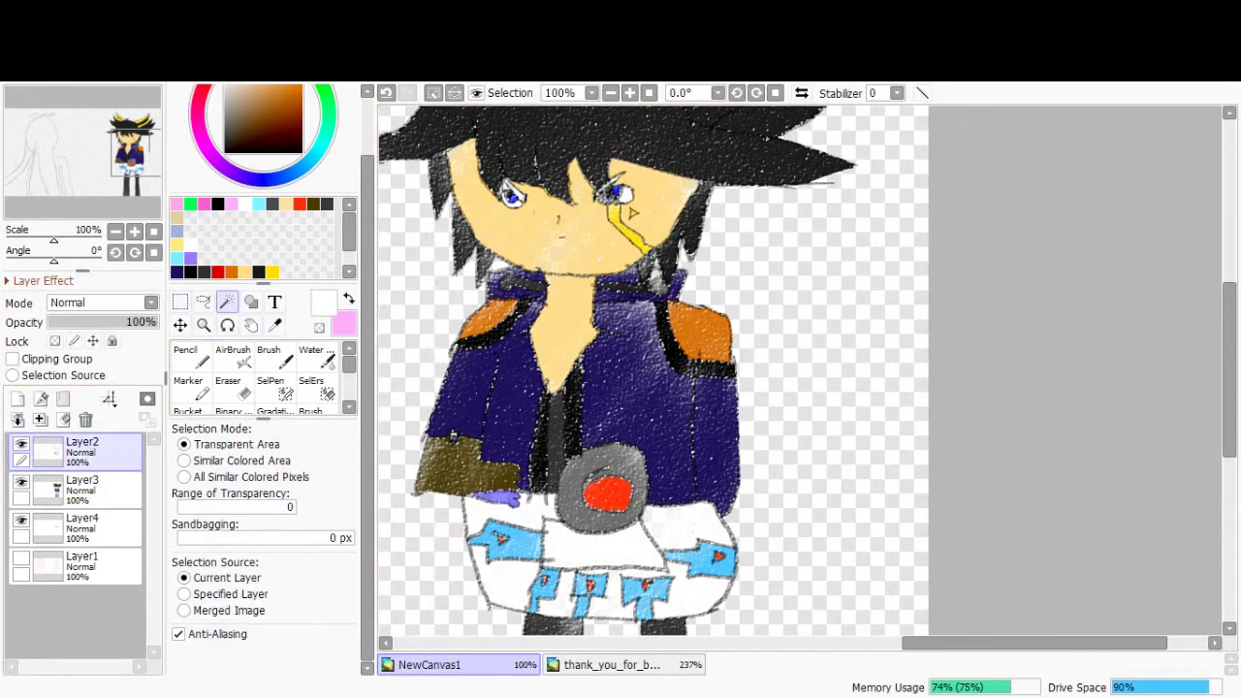
alt+click(465, 471)
key(n)
- Close the gaps in the left character's shoulder and outer sleeve outline in black at pencil size 10 on Layer2
scroll(795, 379, down, 3)
scroll(795, 378, up, 2)
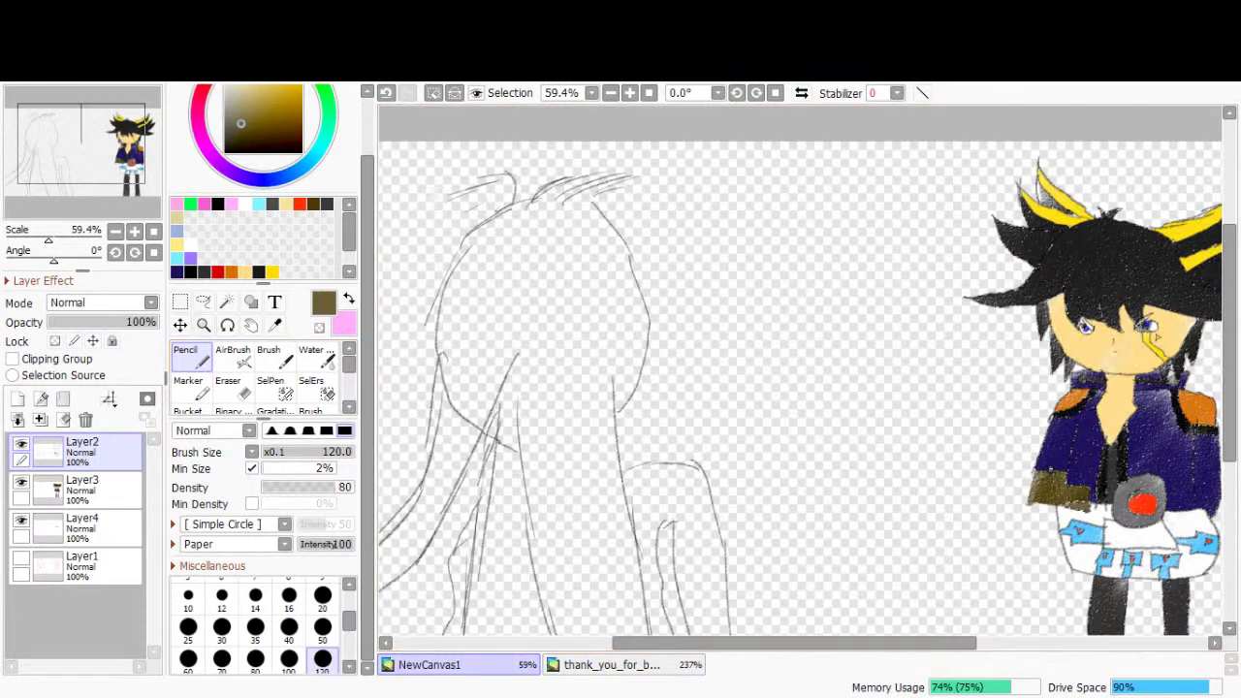
scroll(795, 379, up, 9)
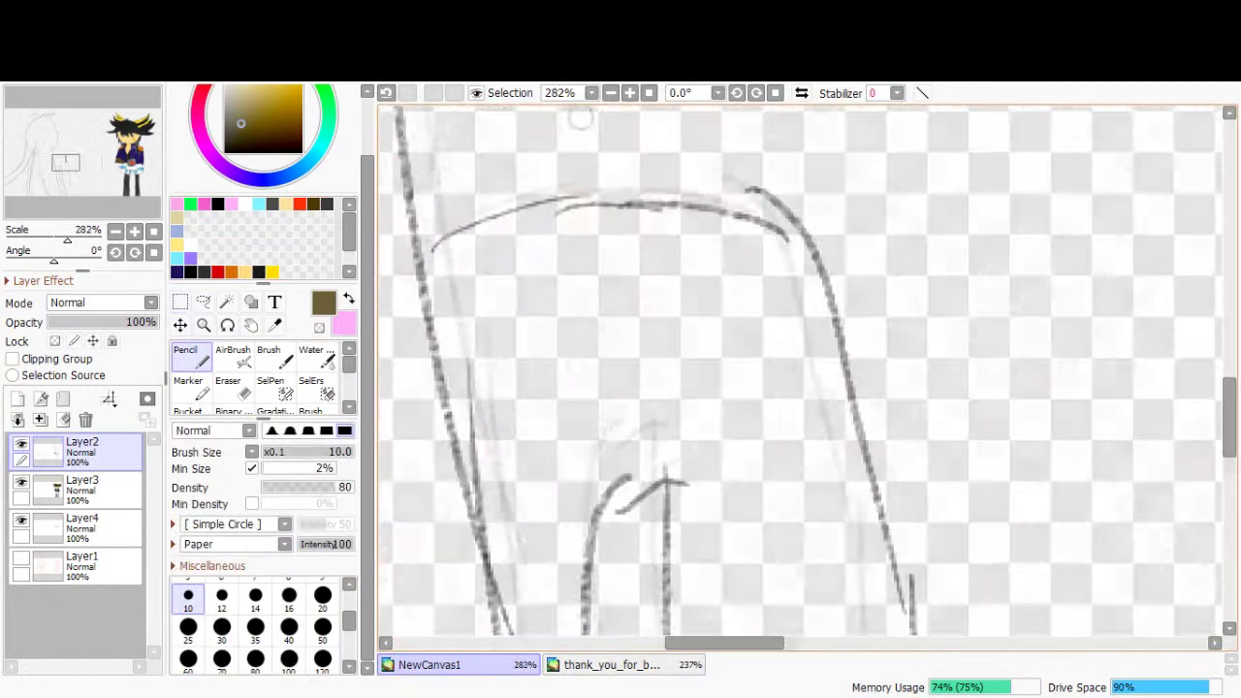
drag(543, 206, 606, 198)
mouse_move(931, 621)
mouse_down()
mouse_move(756, 368)
mouse_move(679, 386)
mouse_up()
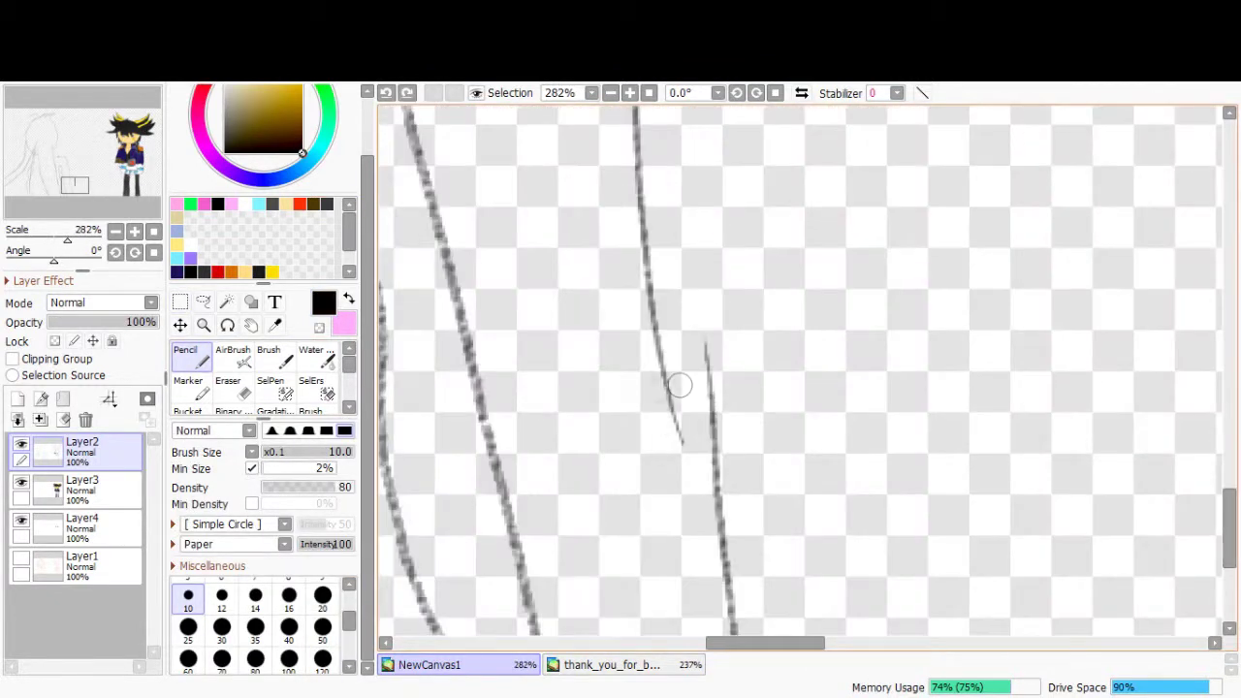
scroll(743, 466, down, 11)
scroll(562, 326, up, 4)
- Close the remaining gaps in the left character's sleeve outline so the sleeve can be selected separately from its surroundings
key(w)
click(548, 293)
key(ctrl+d)
key(n)
key(w)
click(548, 293)
key(ctrl+d)
key(n)
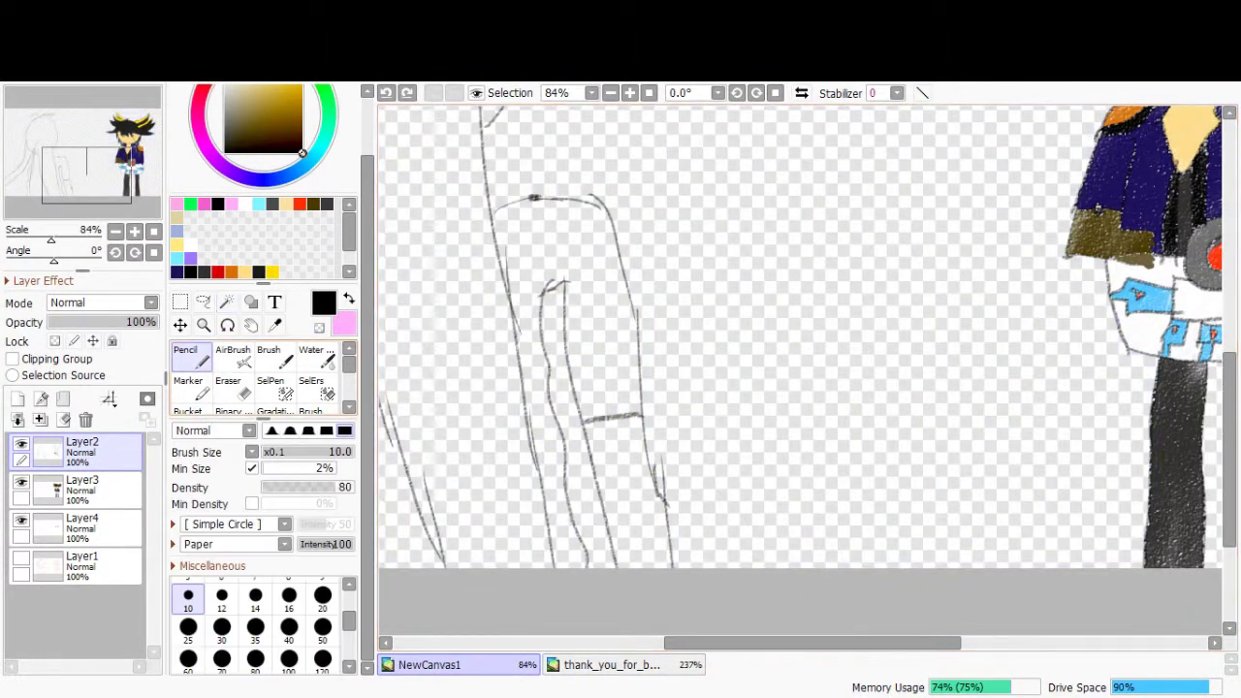
- Select the left character's sleeve and the adjoining narrow strip and fill them with dark navy on Layer3 at size 120
key(w)
click(582, 310)
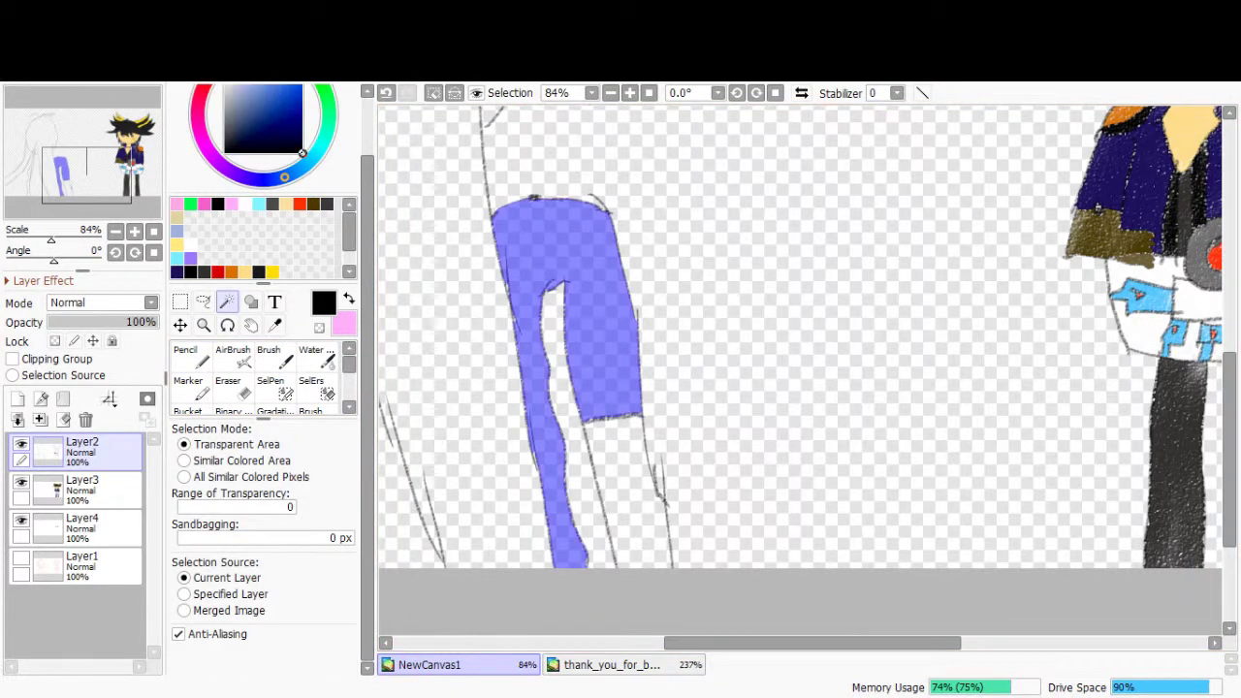
key(n)
click(83, 490)
mouse_move(557, 209)
mouse_down()
mouse_move(574, 582)
mouse_move(611, 407)
mouse_up()
key(ctrl+z)
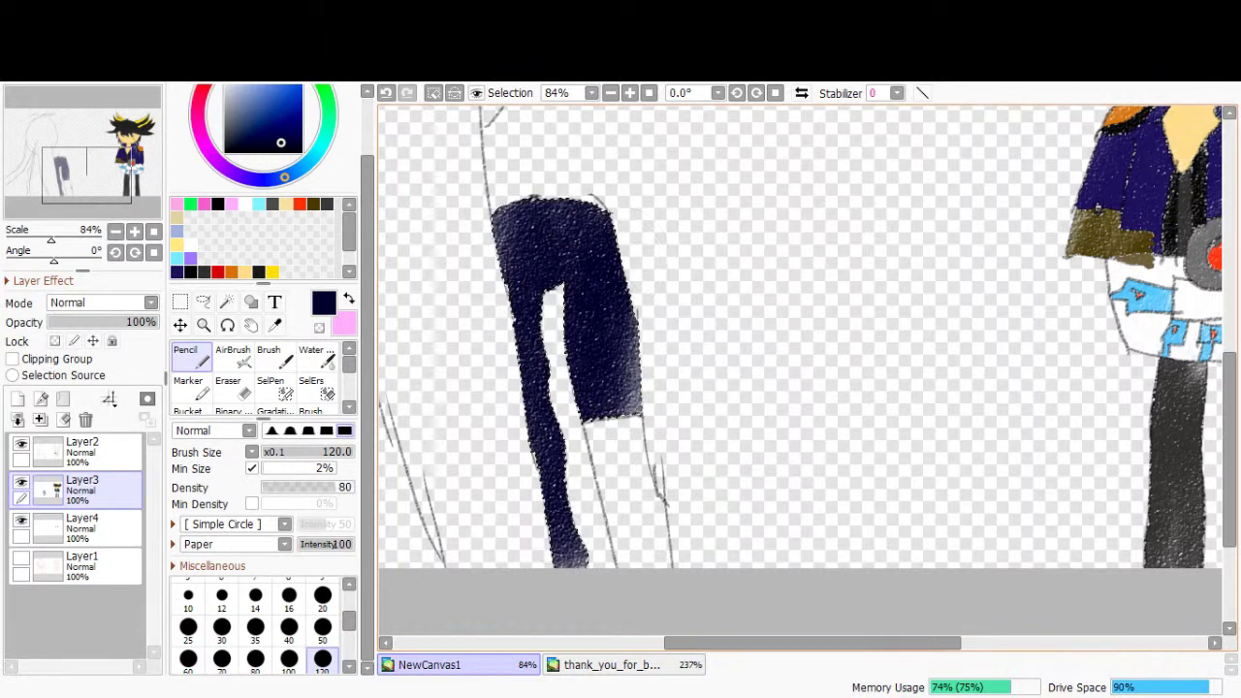
key(ctrl+t)
- Select the left character's forearm below the sleeve and fill it with the pale skin tone on Layer3
click(82, 446)
click(227, 301)
click(620, 485)
click(185, 355)
drag(611, 436, 640, 553)
click(83, 485)
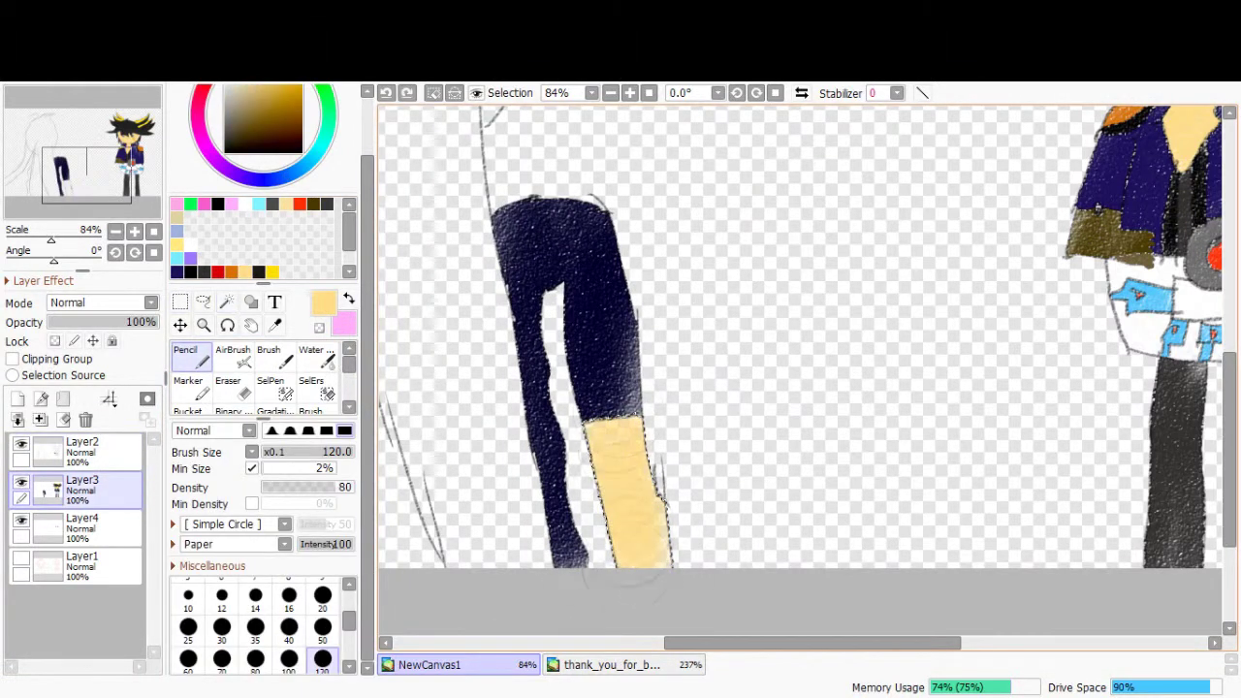
scroll(804, 339, down, 4)
click(82, 446)
key(ctrl+t)
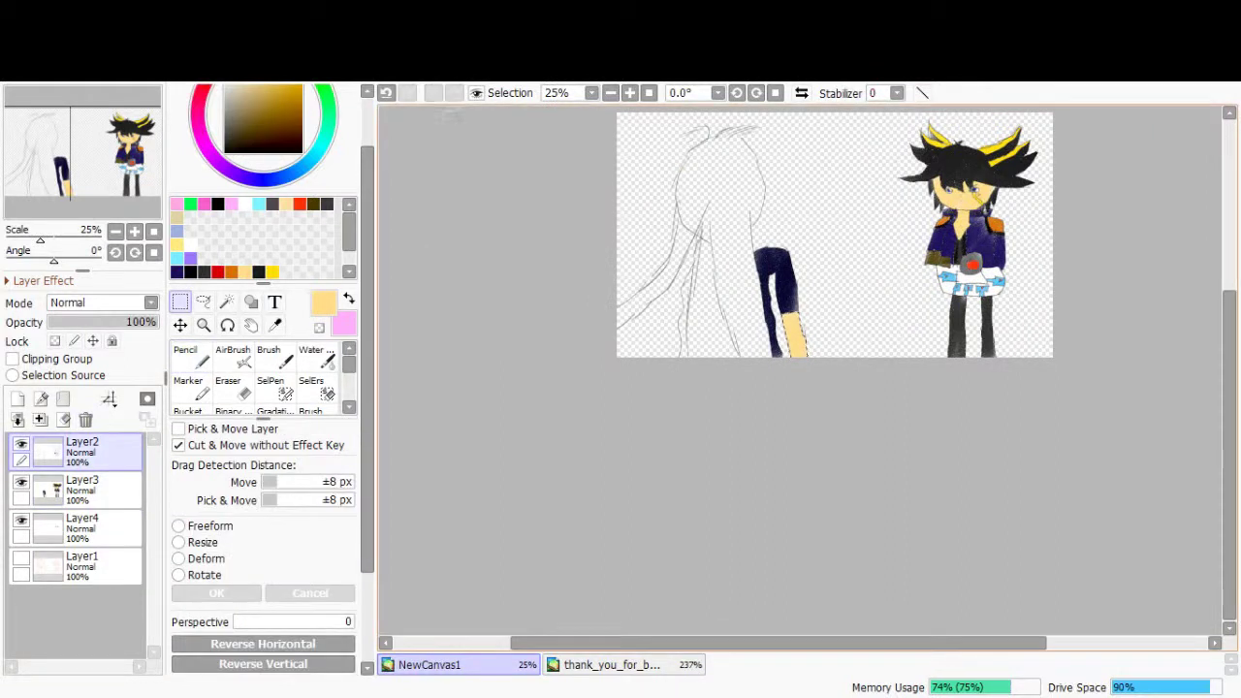
- Select the wavy strip beneath the left character's hair and fill it with black on Layer3 at pencil size 120
scroll(795, 310, up, 5)
click(185, 355)
click(217, 203)
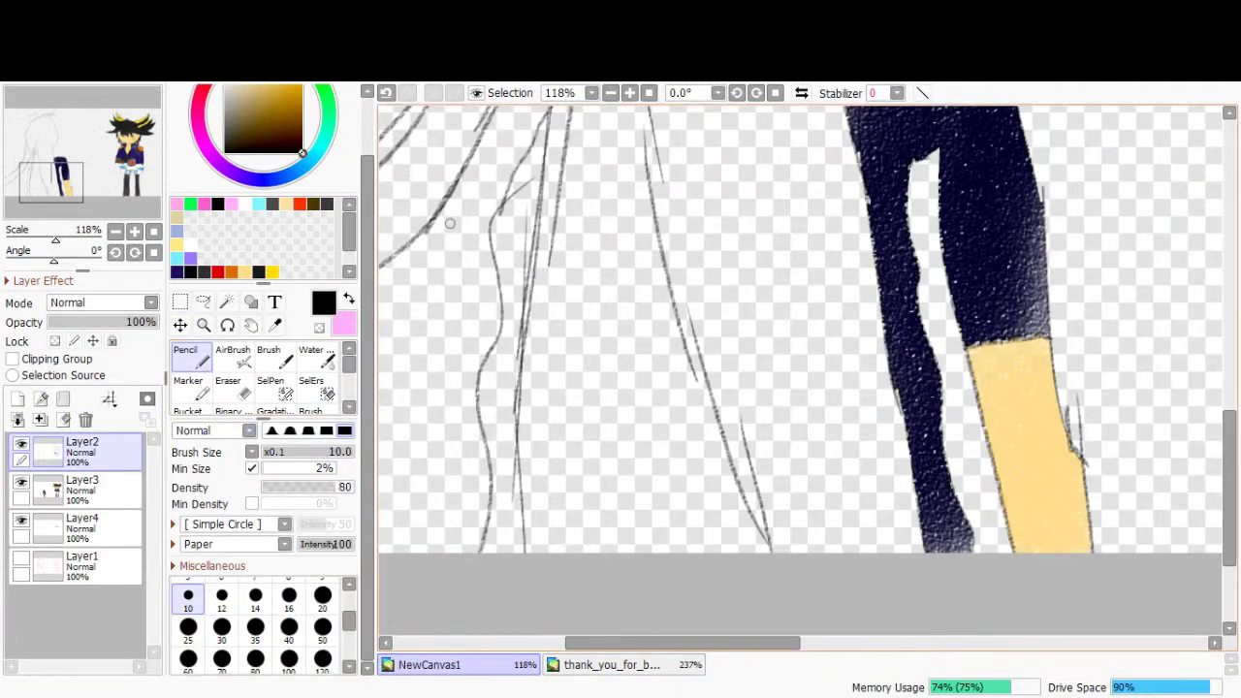
click(227, 302)
click(514, 339)
click(83, 485)
click(185, 355)
click(323, 659)
drag(509, 194, 509, 513)
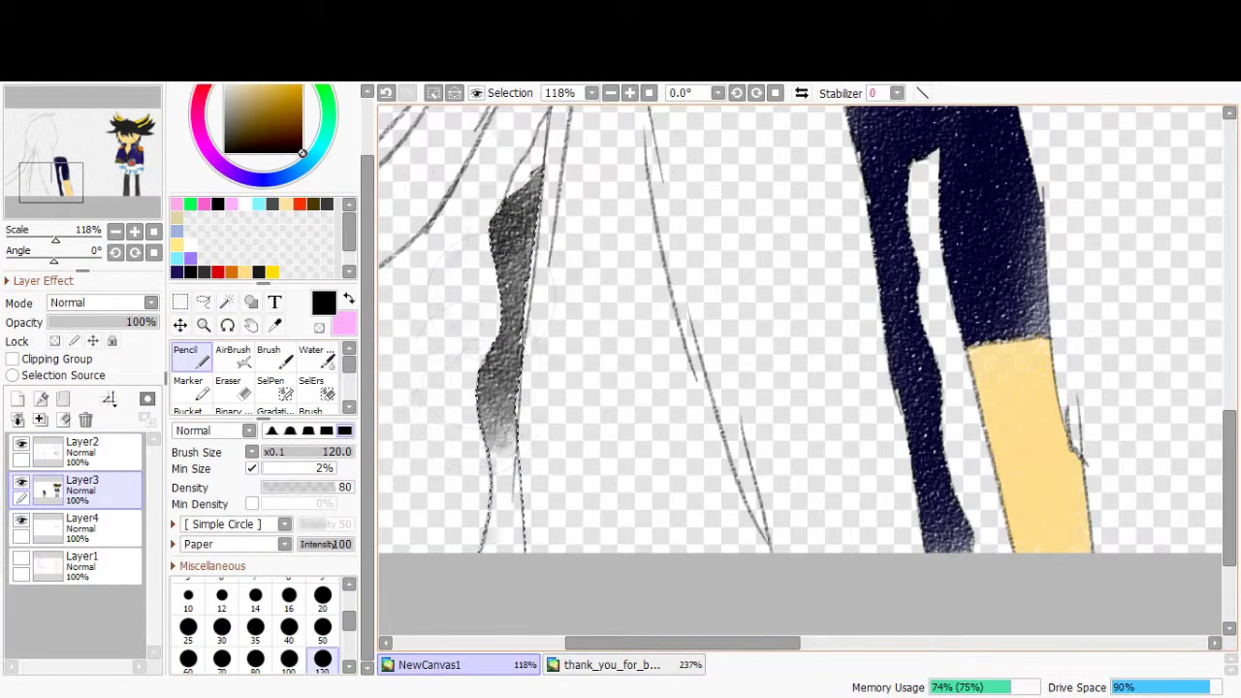
scroll(507, 618, down, 2)
scroll(507, 618, up, 3)
- Join the left character's jaw line to the neck line in black at pencil size 10 on Layer2
click(188, 595)
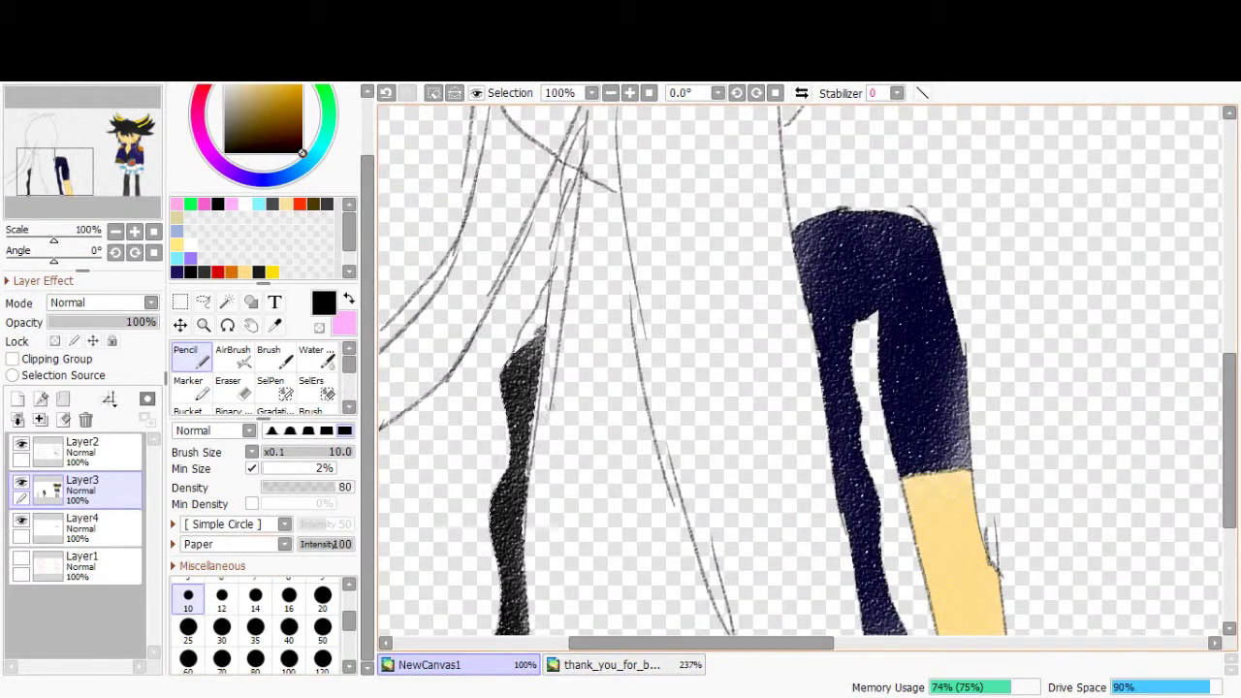
click(202, 301)
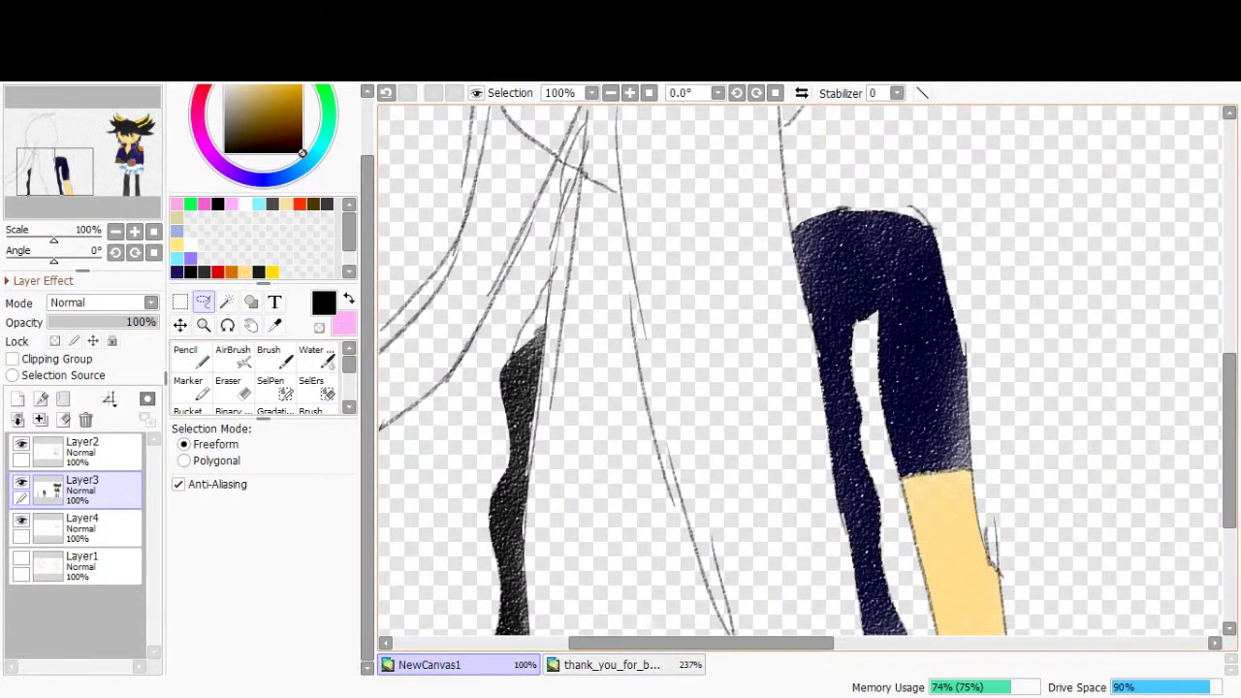
scroll(800, 368, down, 3)
scroll(800, 369, up, 1)
click(83, 446)
click(227, 302)
click(969, 243)
key(ctrl+d)
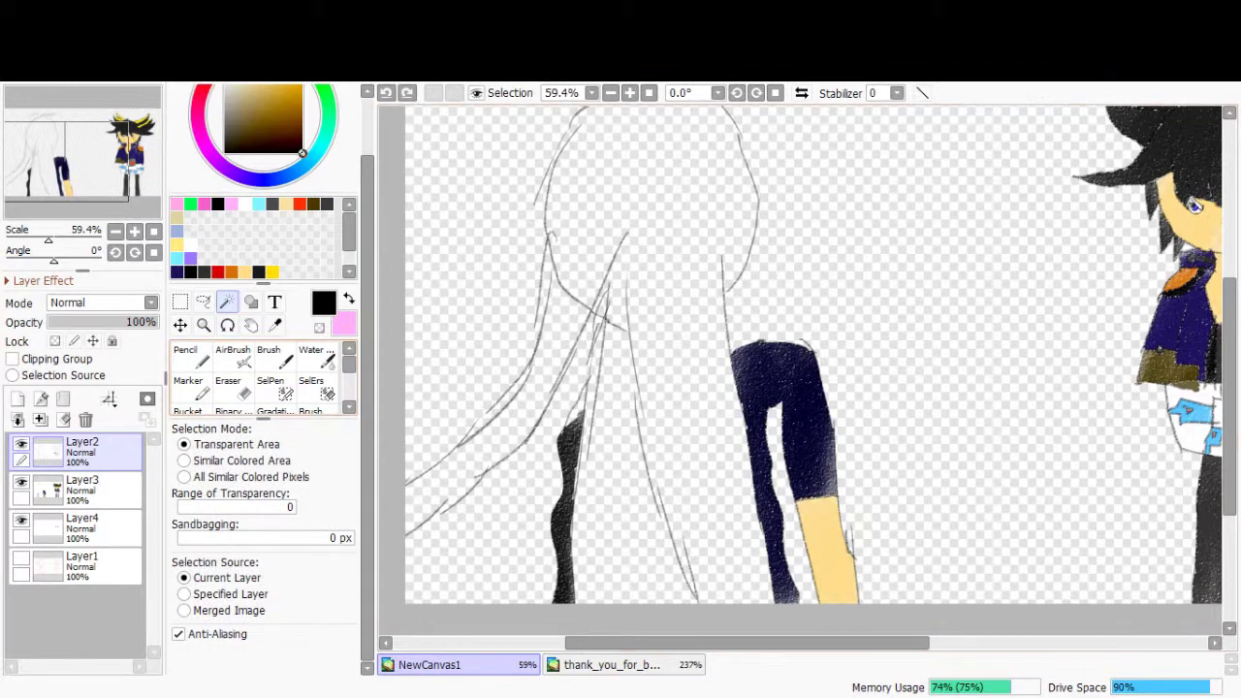
scroll(882, 169, up, 2)
scroll(883, 169, down, 1)
key(n)
drag(732, 288, 717, 296)
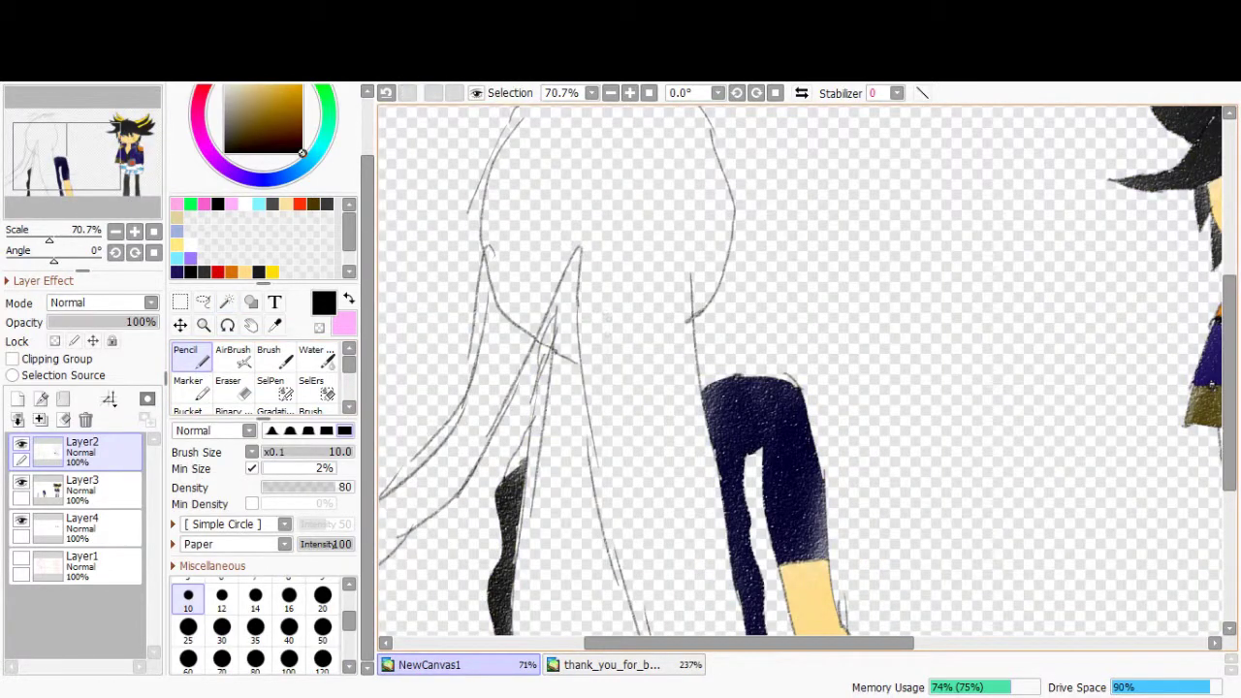
- Close the gaps in the lower outline of the left character's long flowing hair on Layer2
scroll(487, 398, up, 3)
scroll(627, 257, down, 2)
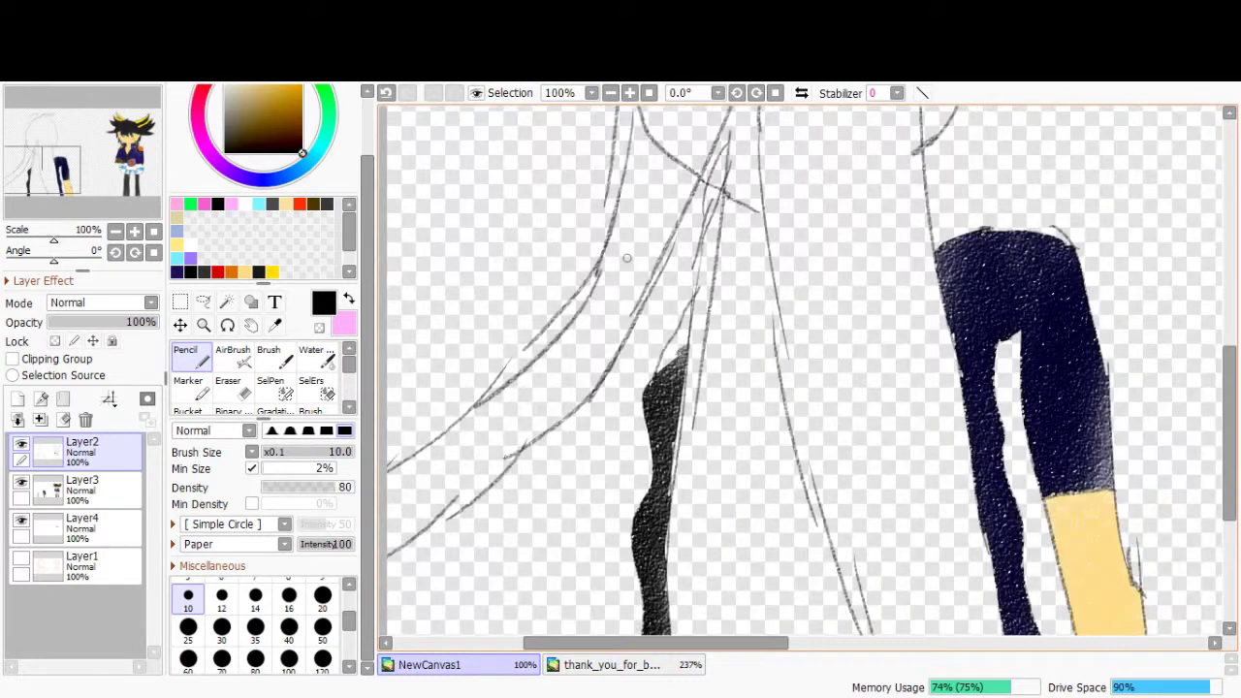
drag(432, 525, 467, 504)
key(w)
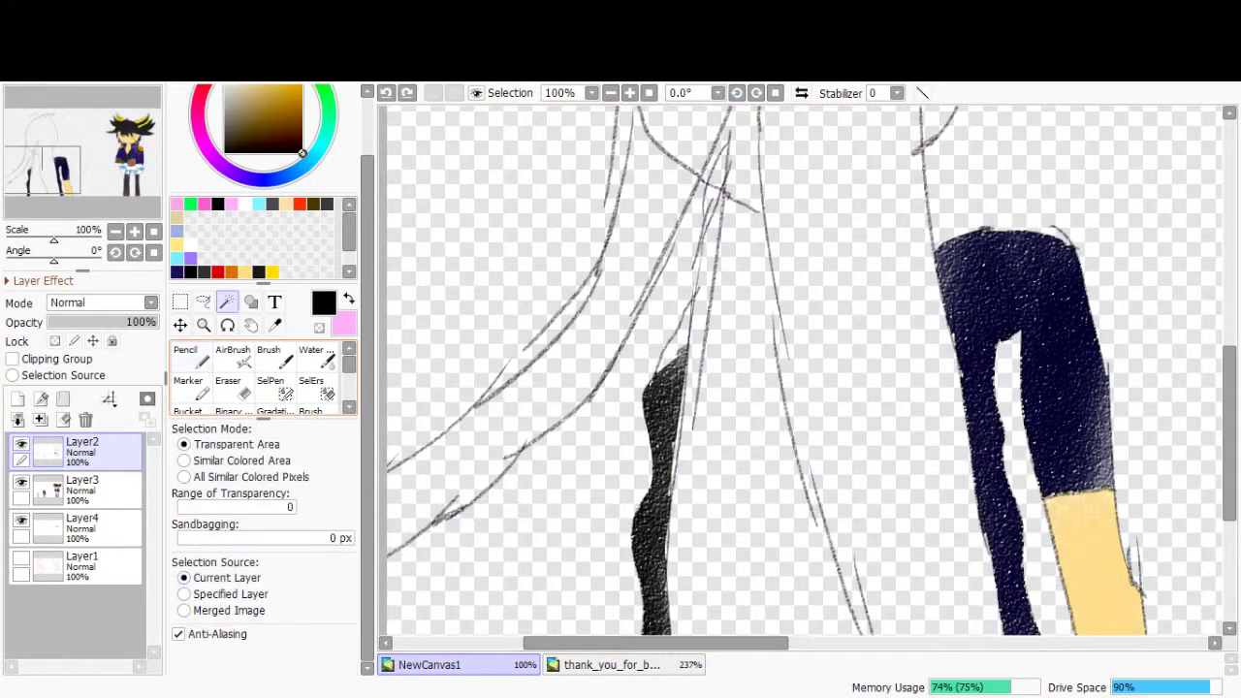
key(n)
scroll(582, 255, down, 2)
scroll(582, 255, up, 4)
key(w)
key(n)
- Close the gap in the lower outline of the left character's front hair strand in black at pencil size 10 on Layer2
key(w)
click(582, 335)
scroll(582, 335, down, 4)
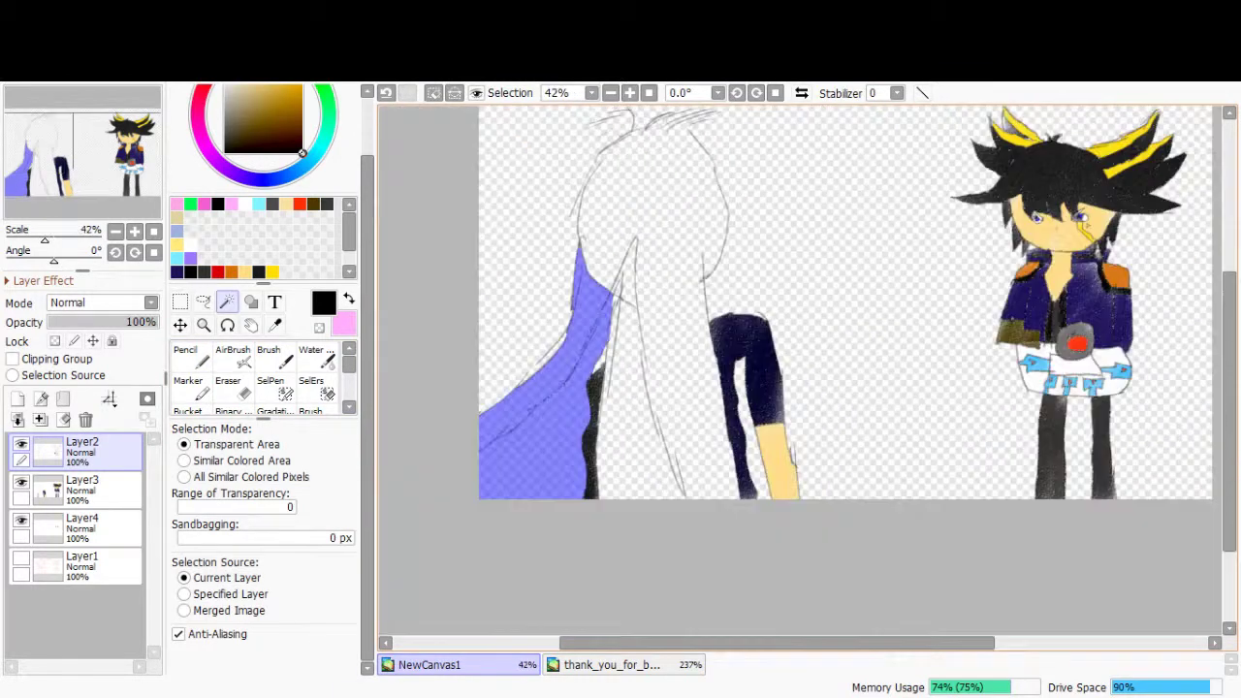
scroll(717, 466, up, 2)
key(n)
scroll(718, 465, up, 1)
scroll(717, 466, down, 1)
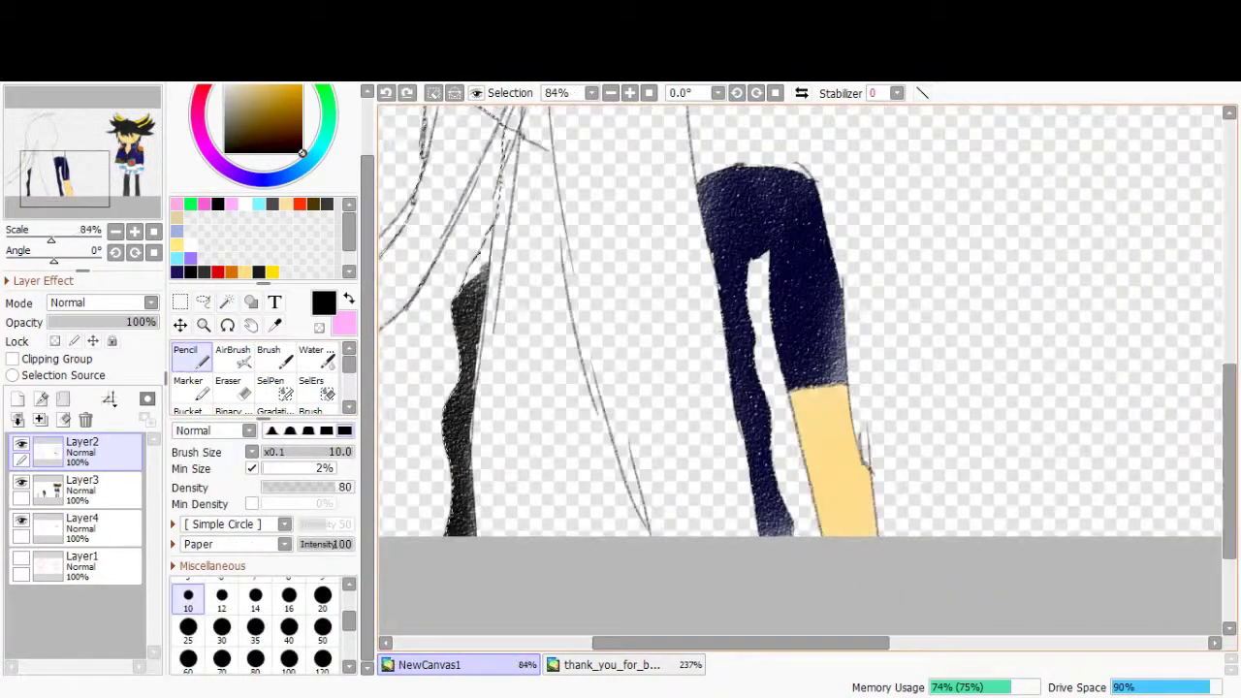
scroll(800, 368, up, 1)
scroll(666, 324, up, 1)
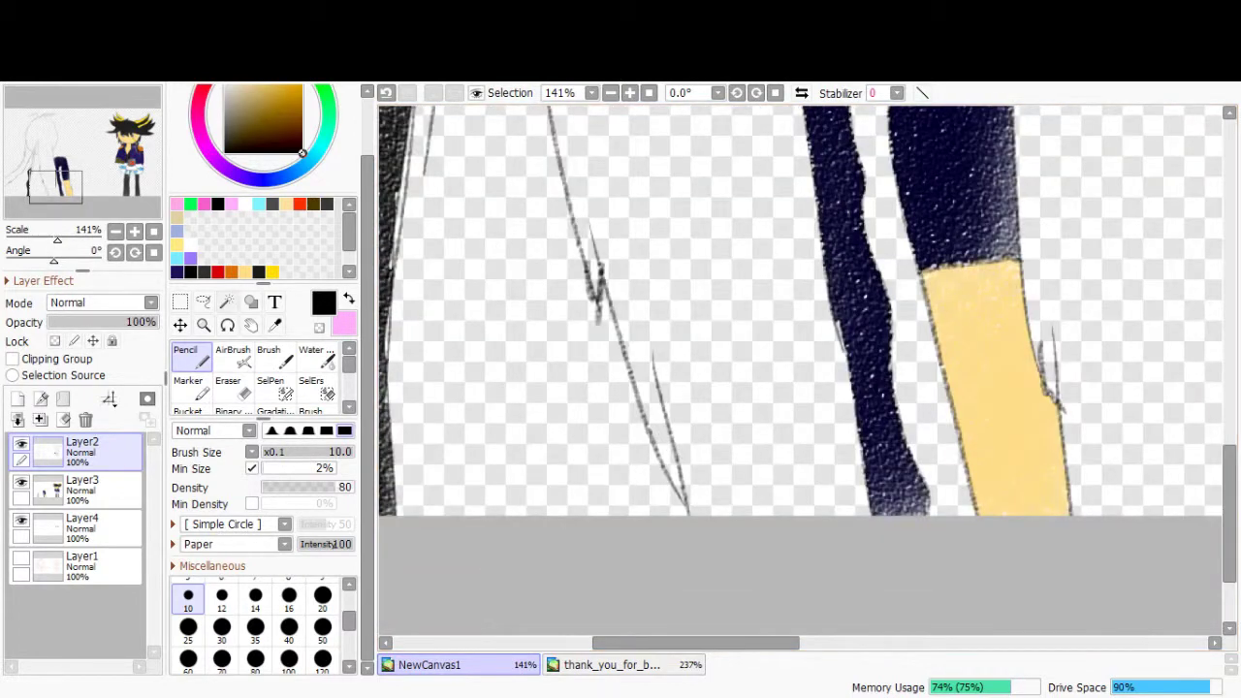
- Join the broken outline along the back of the left character's head in black on Layer2
scroll(718, 388, down, 3)
key(w)
scroll(718, 388, up, 2)
key(ctrl+d)
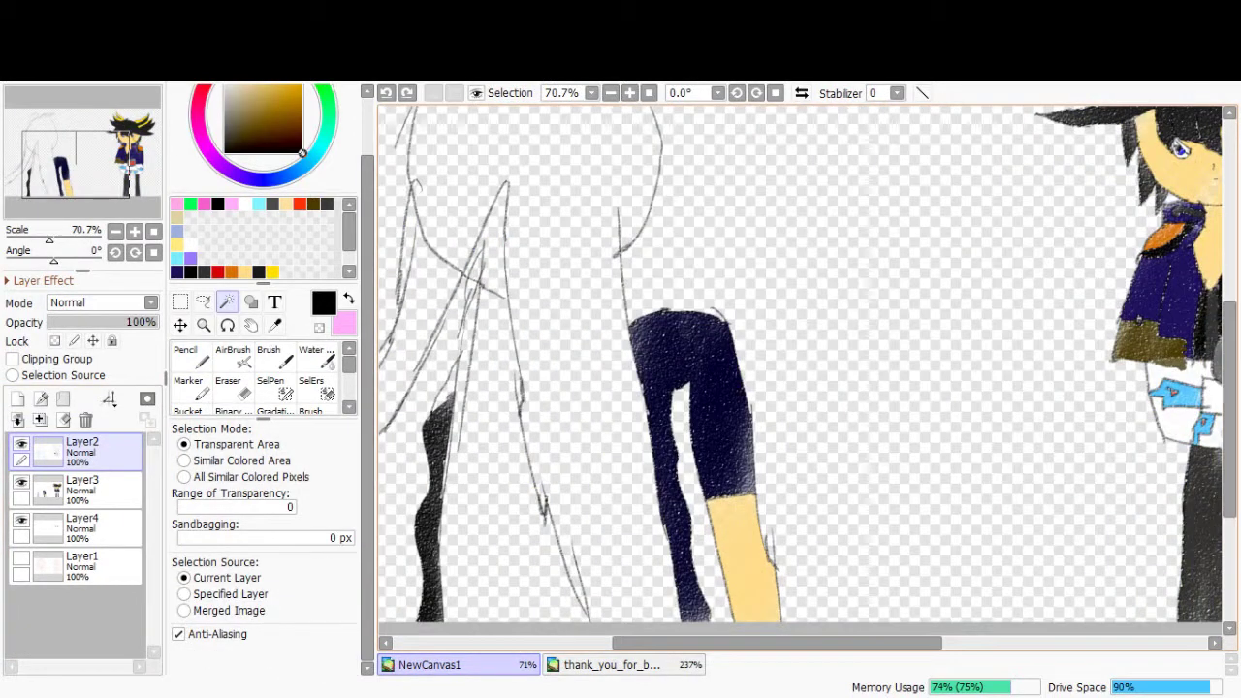
scroll(524, 356, up, 3)
key(n)
scroll(718, 145, up, 3)
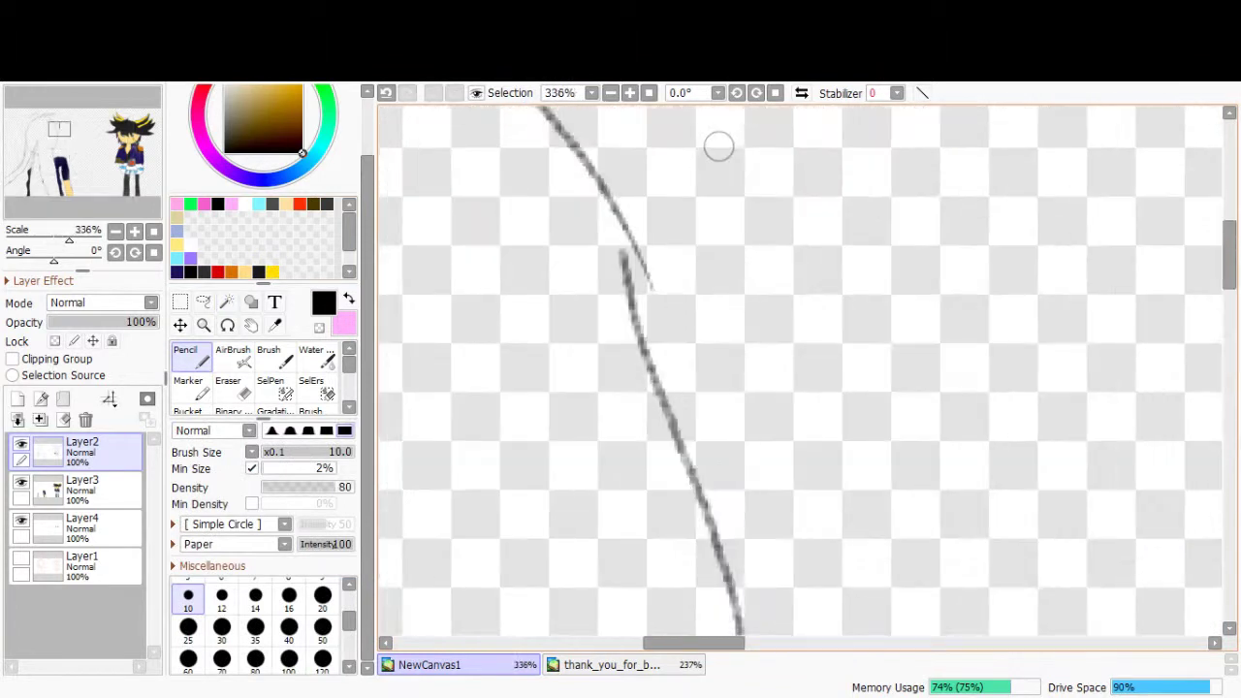
key(w)
- Close the gaps in the outline across the crown and upper side of the left character's hair on Layer2
scroll(800, 369, down, 4)
key(n)
scroll(839, 143, up, 3)
key(w)
key(ctrl+z)
key(n)
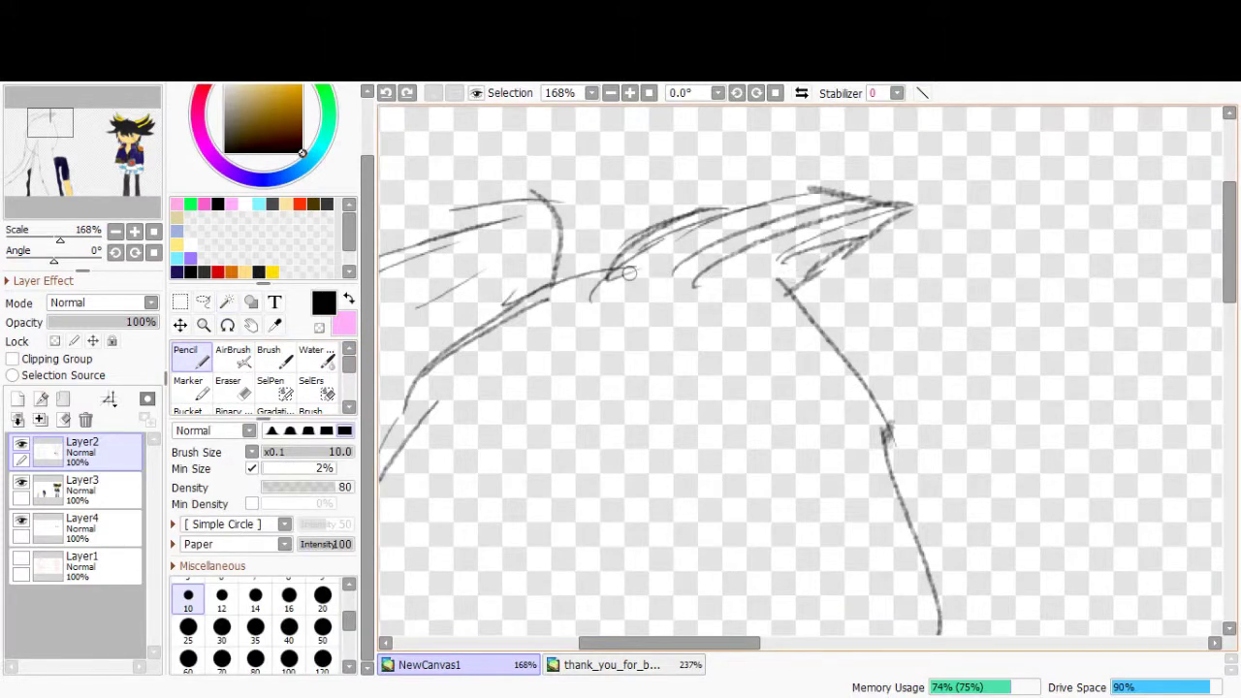
scroll(424, 373, down, 2)
scroll(477, 418, up, 2)
key(w)
key(ctrl+z)
scroll(940, 296, down, 1)
key(n)
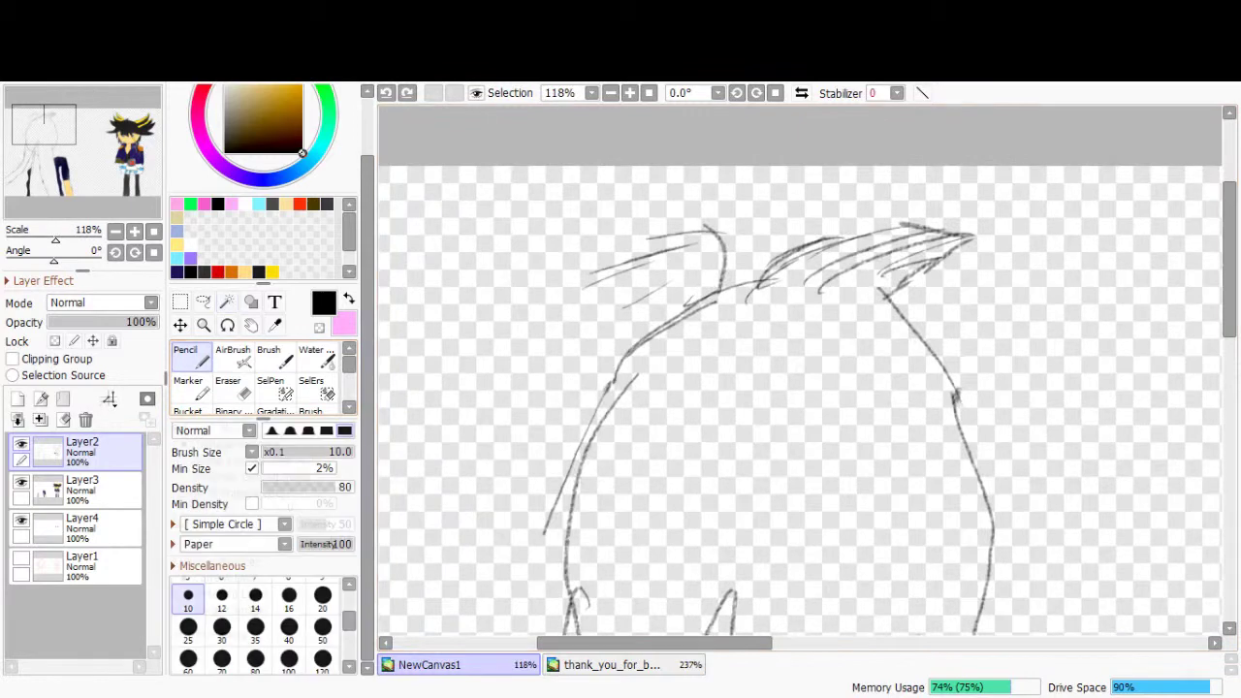
- Select the main area of the left character's hair, including both long strands, from the Layer2 sketch
key(w)
click(776, 436)
scroll(800, 373, up, 2)
scroll(799, 373, down, 3)
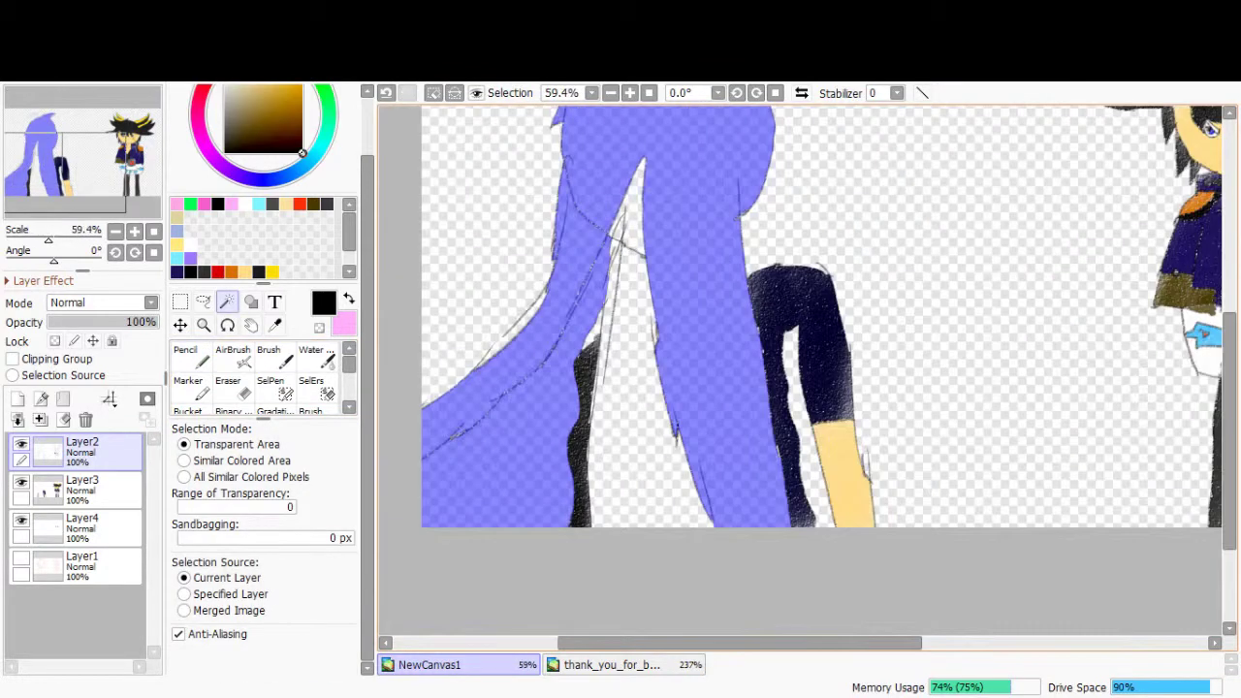
scroll(800, 373, up, 1)
key(n)
key(ctrl+z)
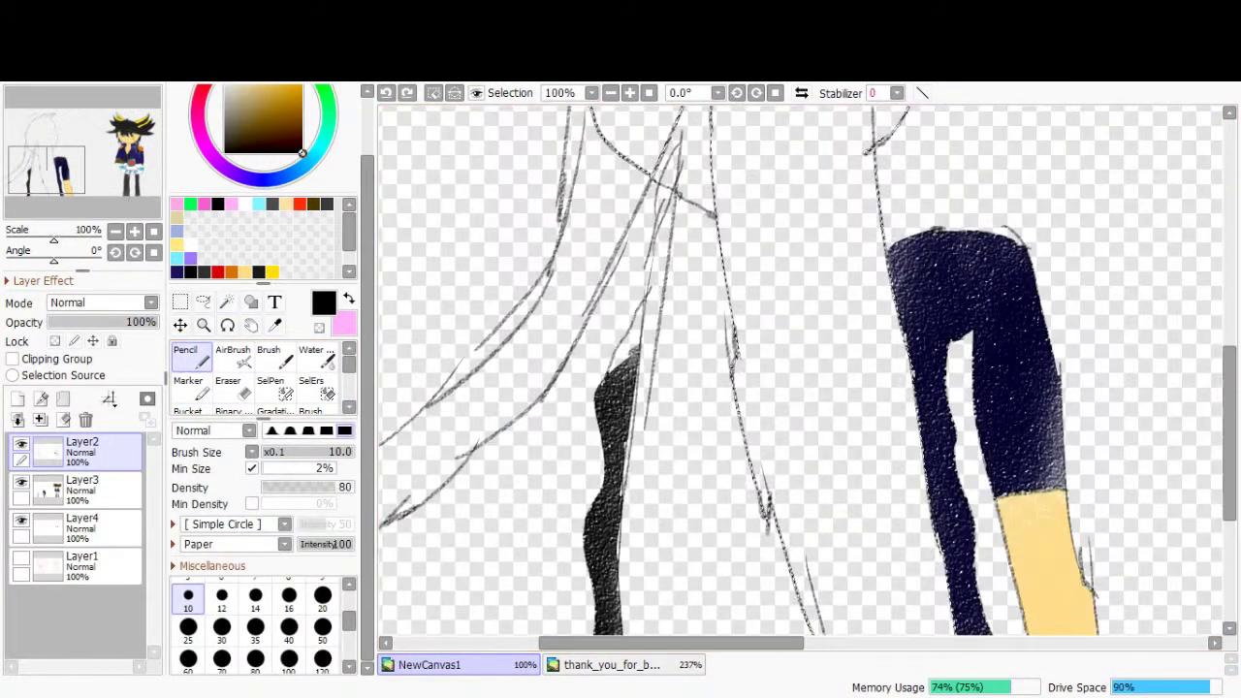
scroll(621, 388, up, 5)
scroll(800, 373, down, 7)
- Add the remaining hair slivers to the selection and fill it with dark brown on Layer3 at pencil size 120
key(w)
click(582, 214)
click(494, 311)
key(n)
click(246, 133)
click(323, 659)
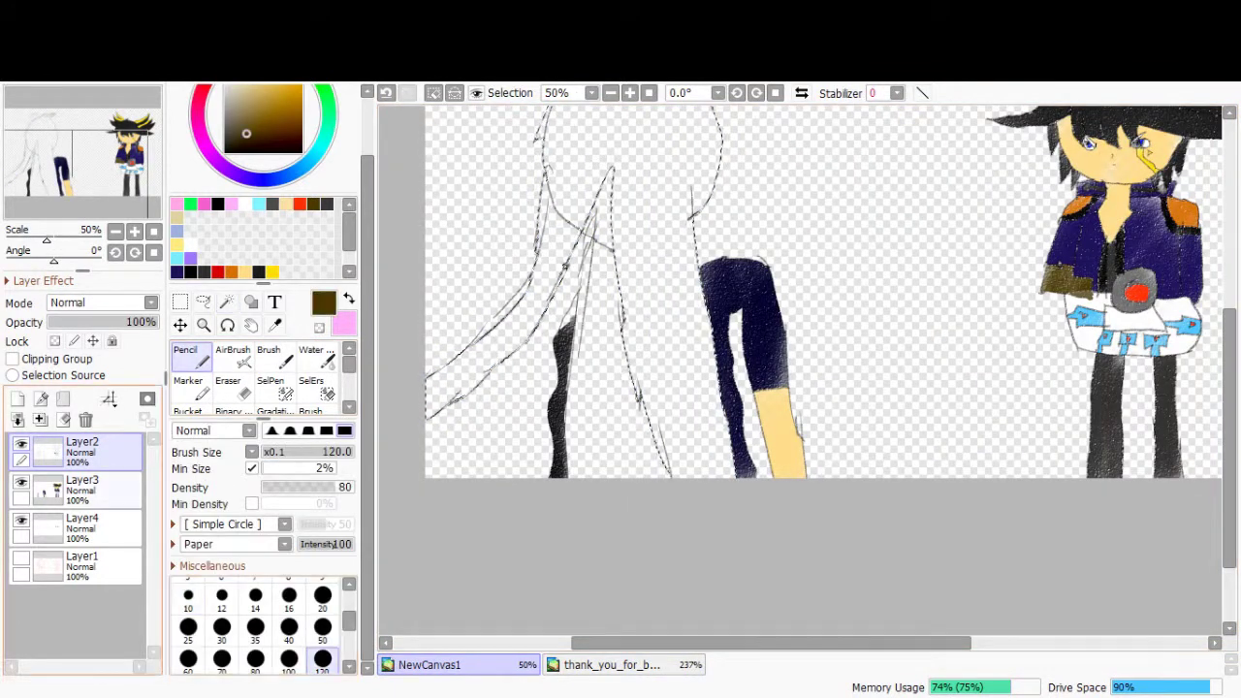
click(82, 485)
scroll(776, 368, down, 2)
mouse_move(592, 198)
mouse_down()
mouse_move(499, 363)
mouse_move(659, 408)
mouse_move(621, 156)
mouse_move(582, 242)
mouse_move(640, 310)
mouse_up()
- Select the narrow face area between the left character's hair strands and fill it with the pale skin tone on Layer3
key(m)
click(82, 451)
key(w)
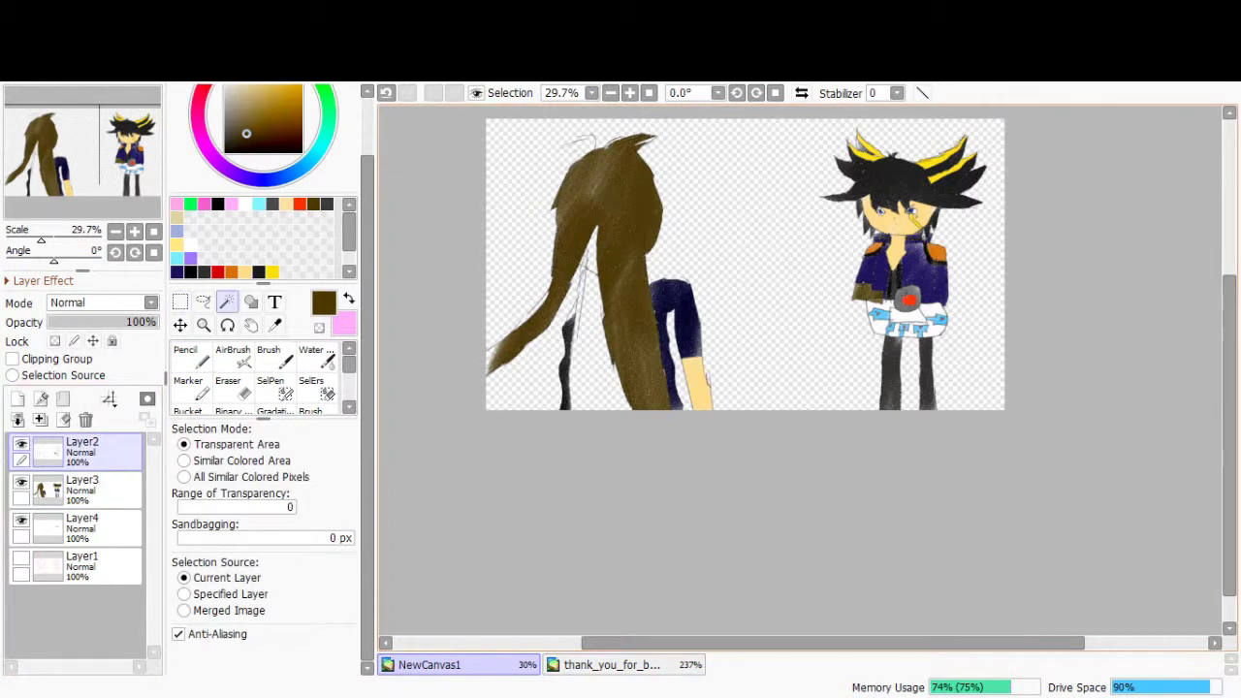
scroll(630, 281, up, 5)
click(82, 485)
key(b)
scroll(775, 369, down, 2)
mouse_move(485, 291)
mouse_down()
mouse_move(499, 204)
mouse_move(475, 281)
mouse_move(495, 243)
mouse_up()
- Draw the line closing the top of the left character's torso in black at pencil size 10 on Layer2
key(m)
click(83, 451)
key(w)
click(485, 436)
key(ctrl+z)
key(n)
click(188, 597)
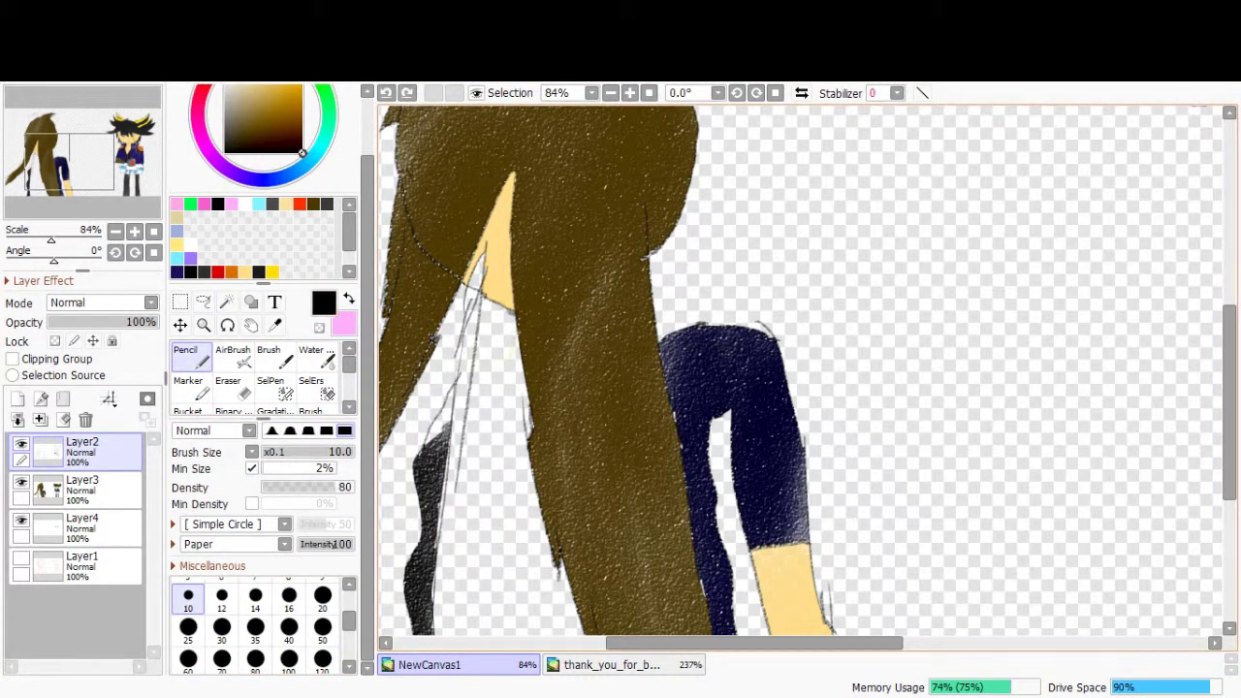
key(w)
click(485, 436)
key(ctrl+z)
key(n)
key(w)
- Select the left character's torso and fill it with the sleeve's dark navy on Layer3 at pencil size 120
click(475, 436)
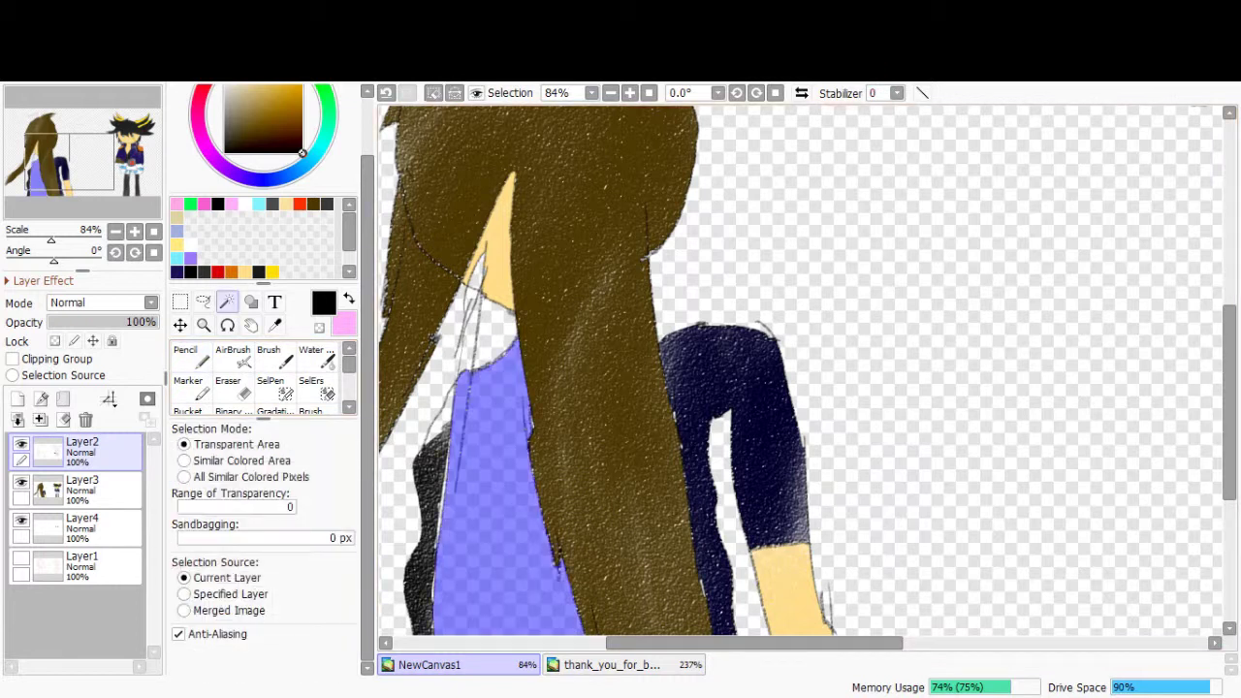
key(ctrl+z)
alt+click(727, 407)
key(minus)
click(82, 485)
key(n)
click(323, 658)
mouse_move(563, 456)
mouse_down()
mouse_move(514, 310)
mouse_move(514, 455)
mouse_move(514, 291)
mouse_up()
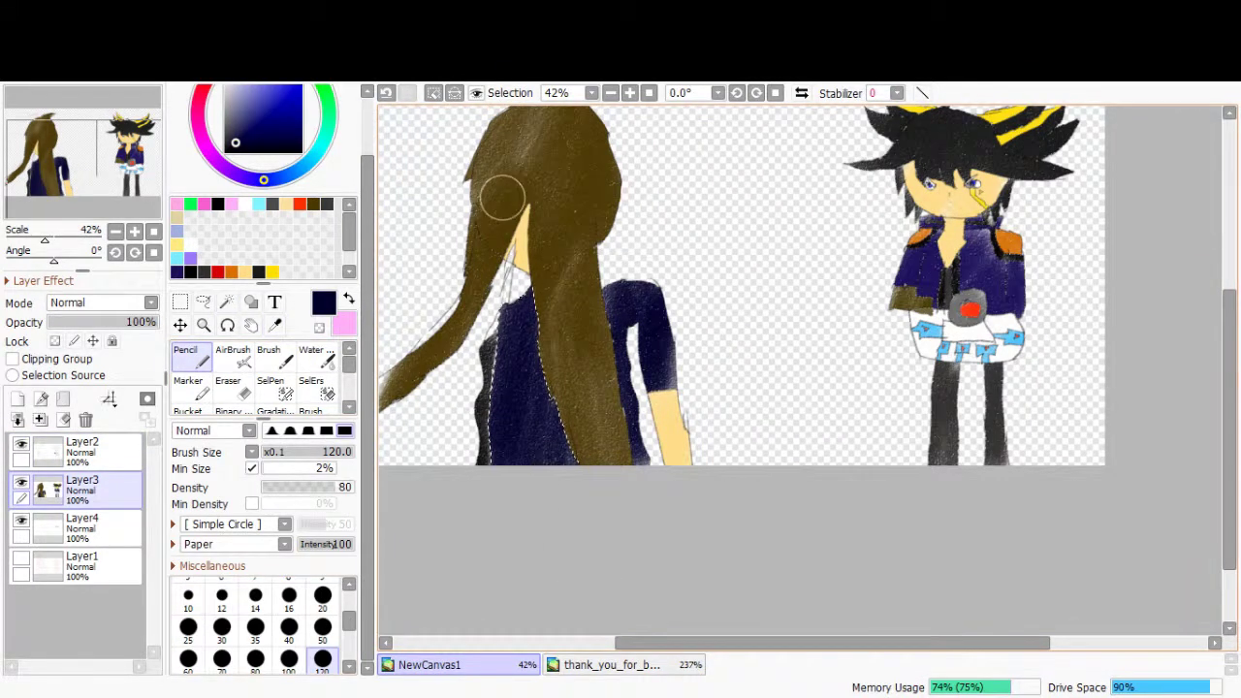
- Touch up the uncolored patches around the left character's neck with hair brown and pale skin tone on Layer3
scroll(502, 191, up, 6)
click(83, 446)
key(m)
alt+click(543, 291)
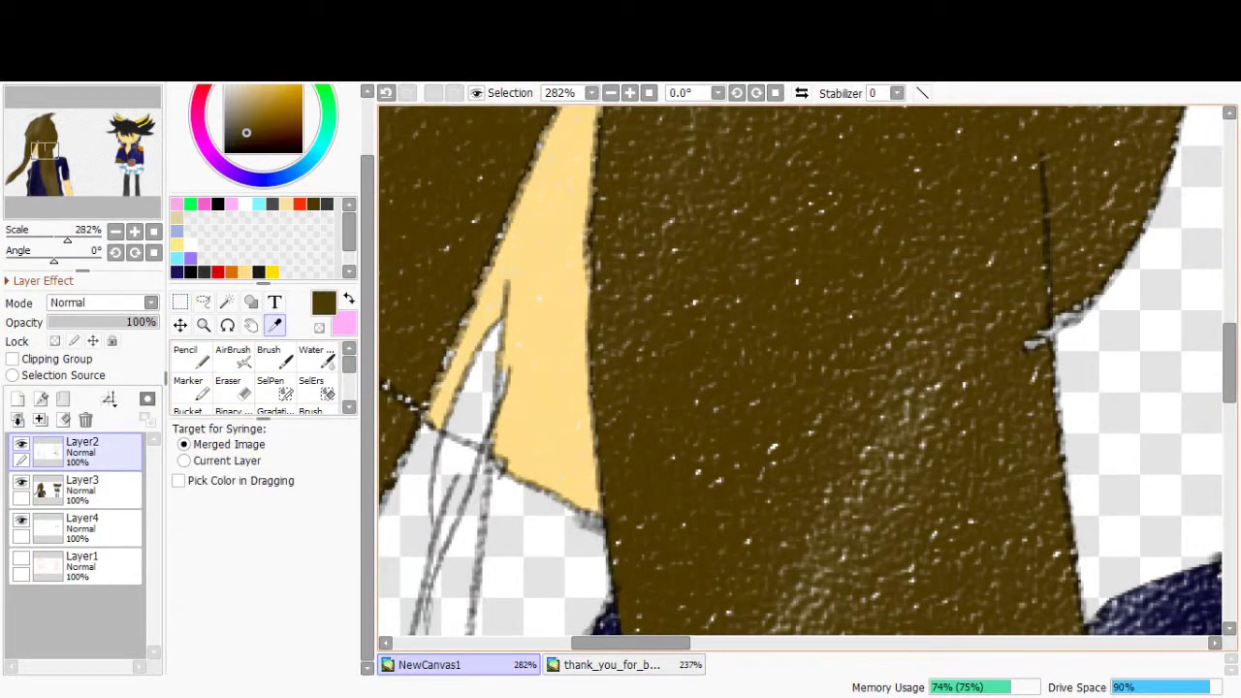
key(n)
click(82, 485)
drag(492, 380, 465, 417)
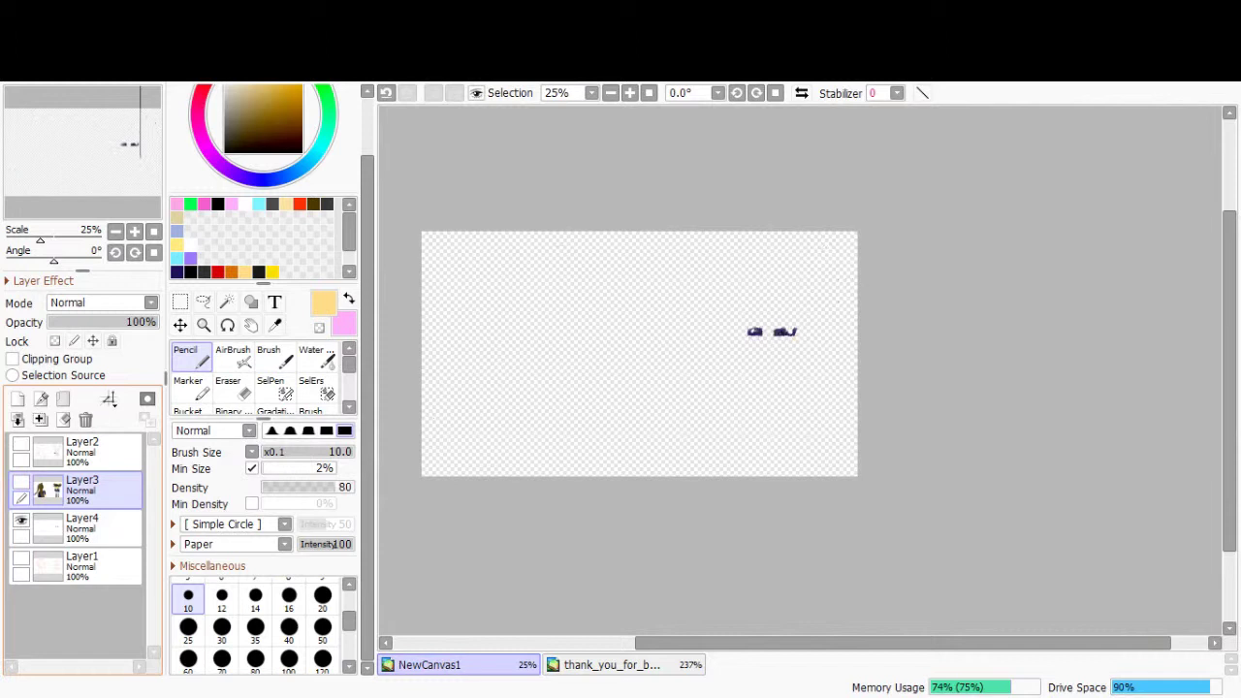
- Fill a new layer beneath all the others with a circular white-to-black gradient as the background
scroll(568, 430, up, 1)
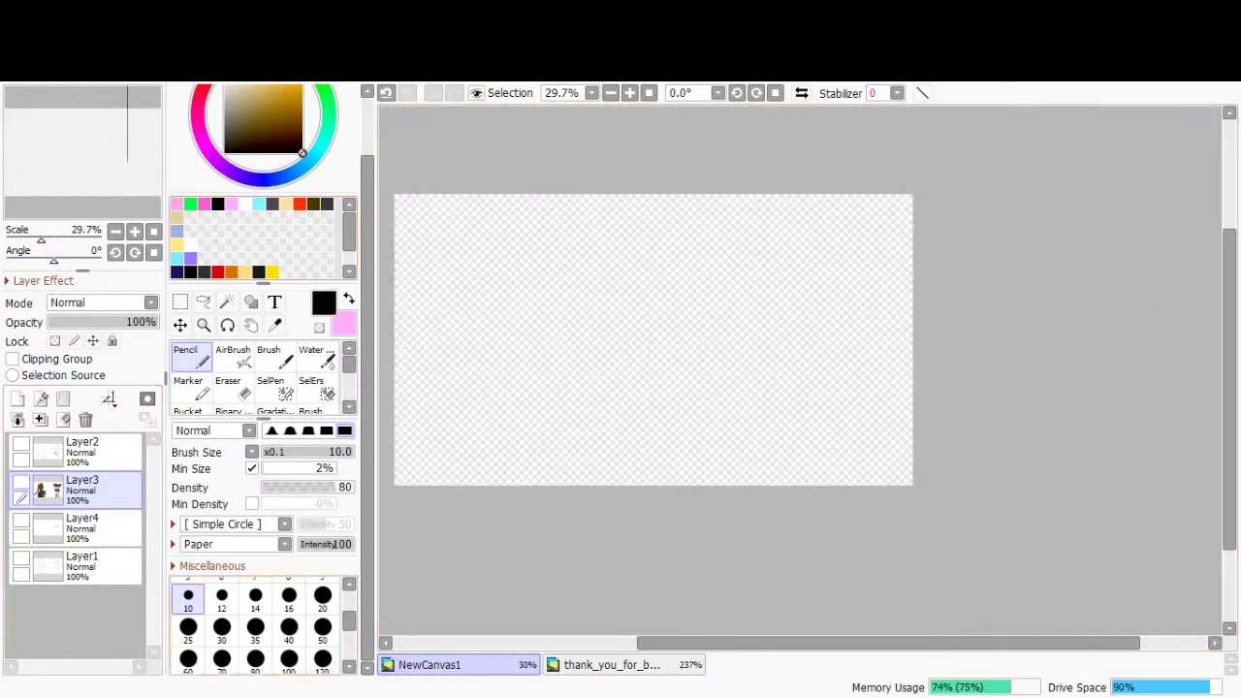
click(187, 408)
click(275, 411)
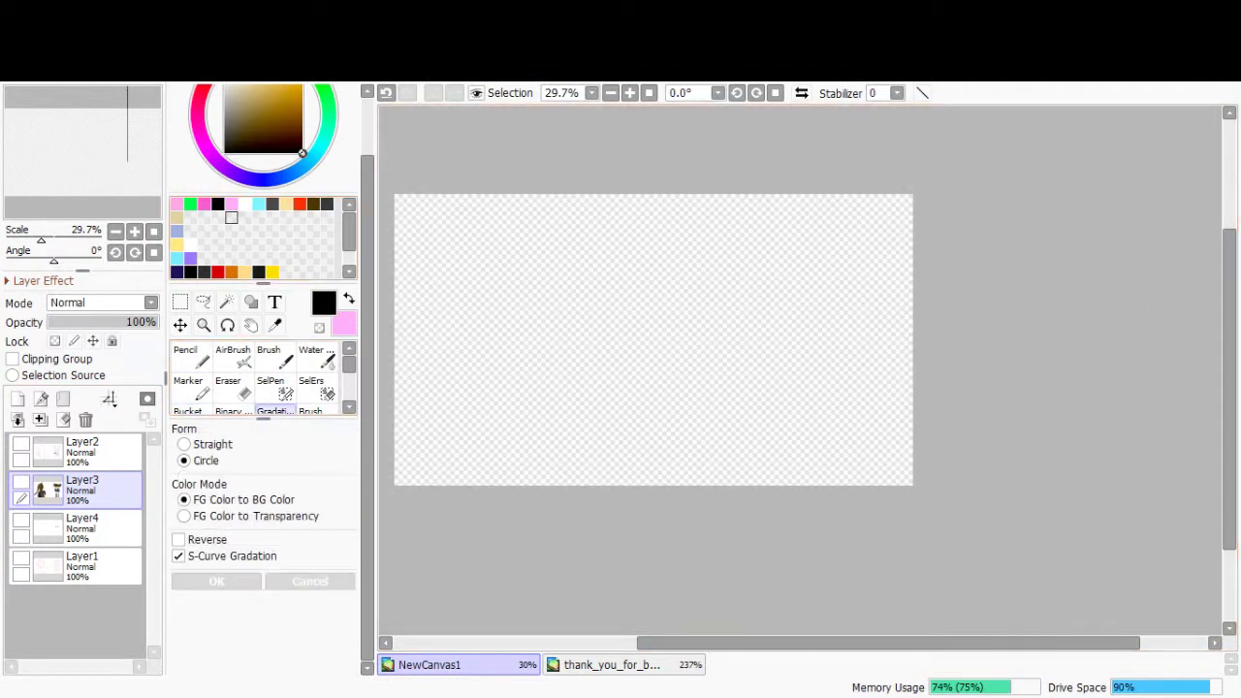
click(348, 299)
click(17, 398)
drag(640, 253, 419, 444)
key(Return)
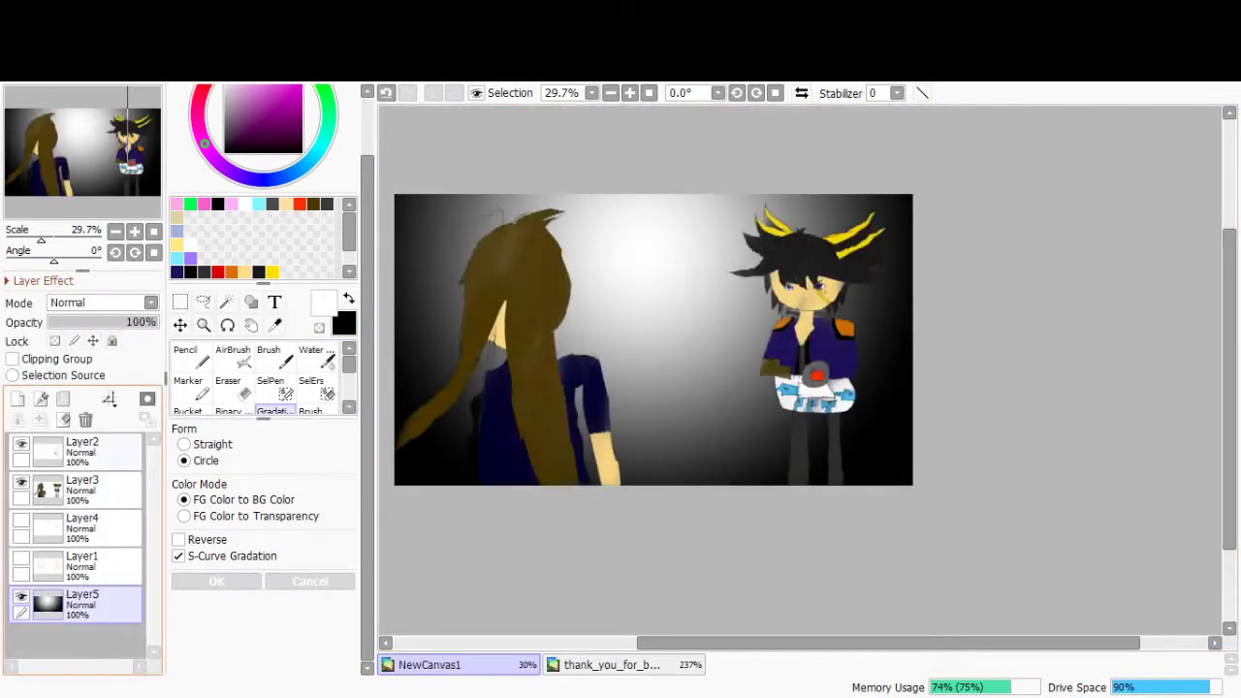
- Draw light blue tears beneath both of the right character's eyes on Layer3 at pencil size 5
scroll(873, 271, up, 2)
scroll(783, 305, up, 3)
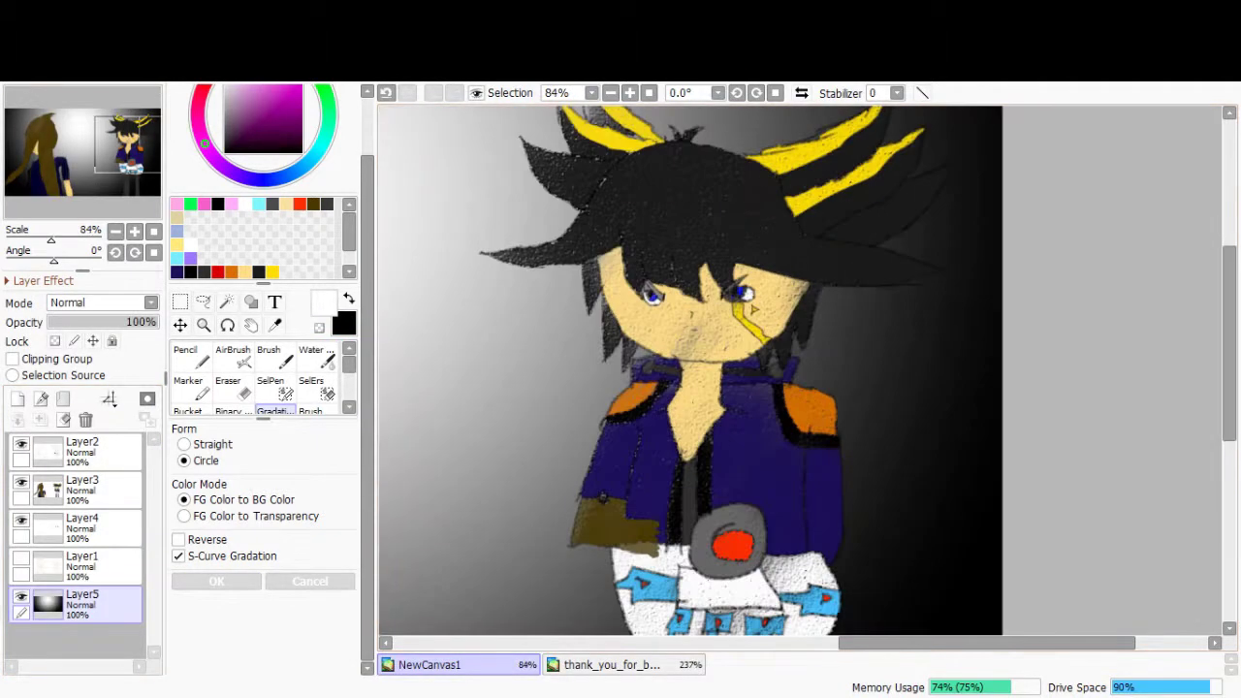
click(97, 485)
click(259, 204)
scroll(514, 332, up, 4)
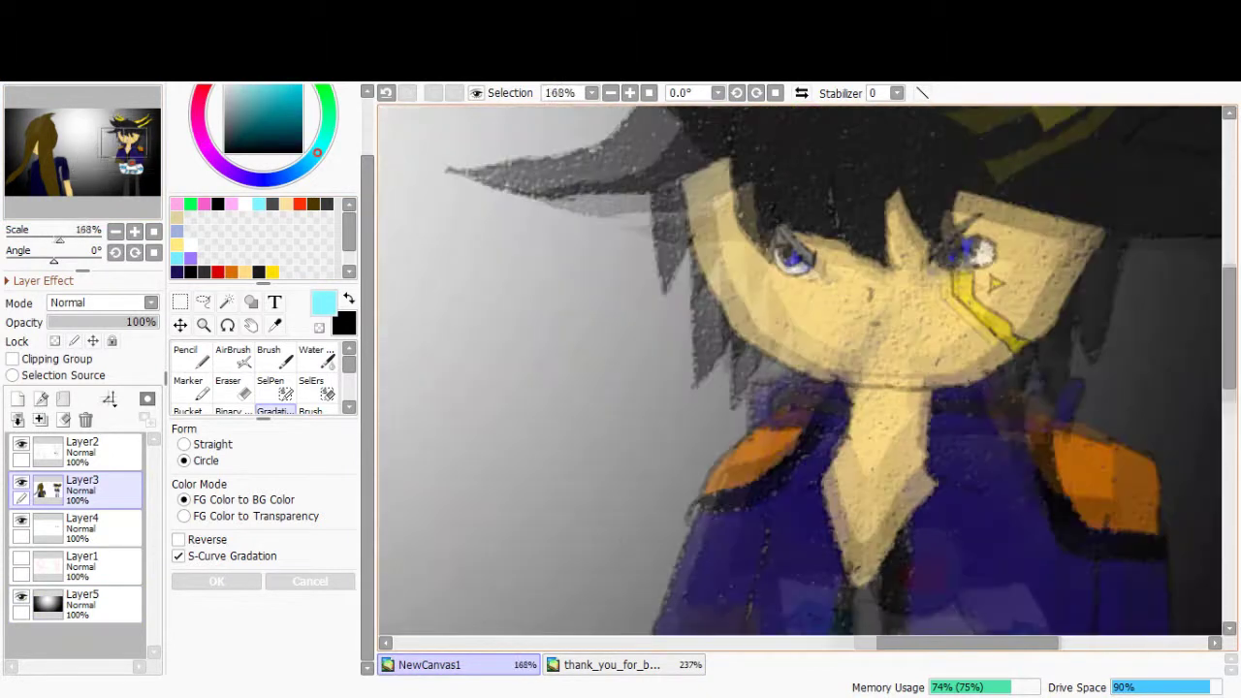
scroll(833, 291, up, 4)
key(n)
drag(637, 231, 694, 226)
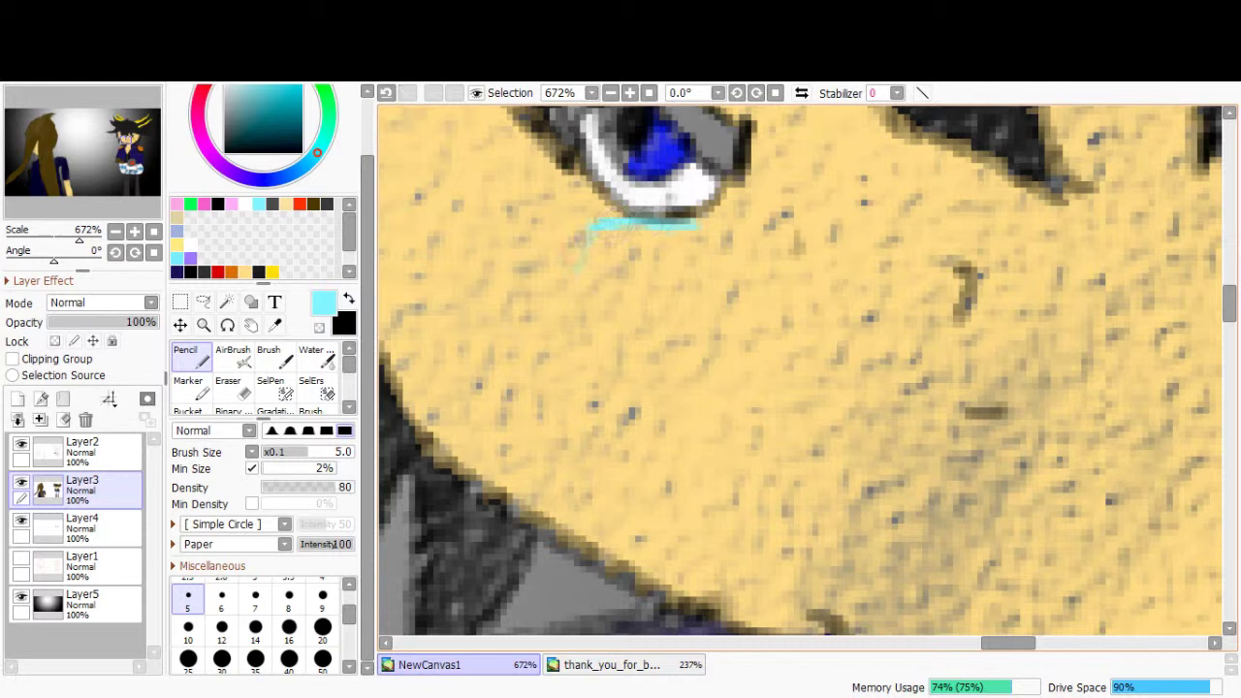
scroll(802, 368, right, 5)
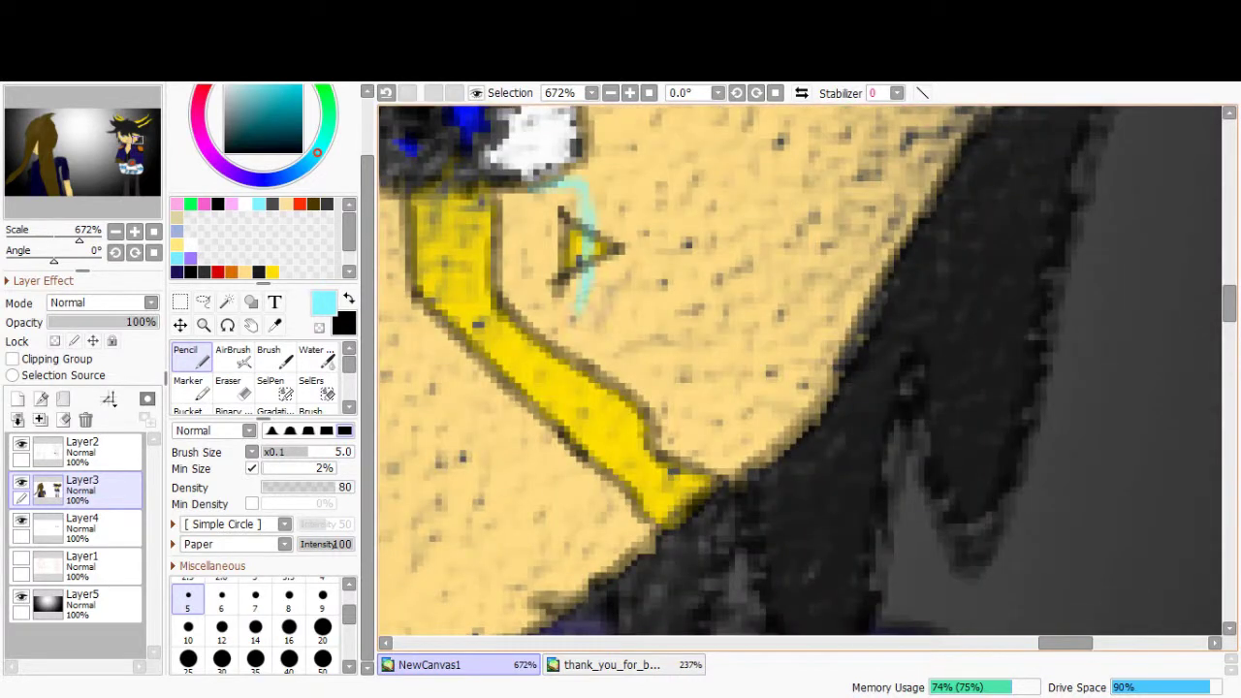
- Prepare white at pencil size 5 on Layer2 for drawing around the right character's legs
scroll(802, 368, down, 8)
click(83, 451)
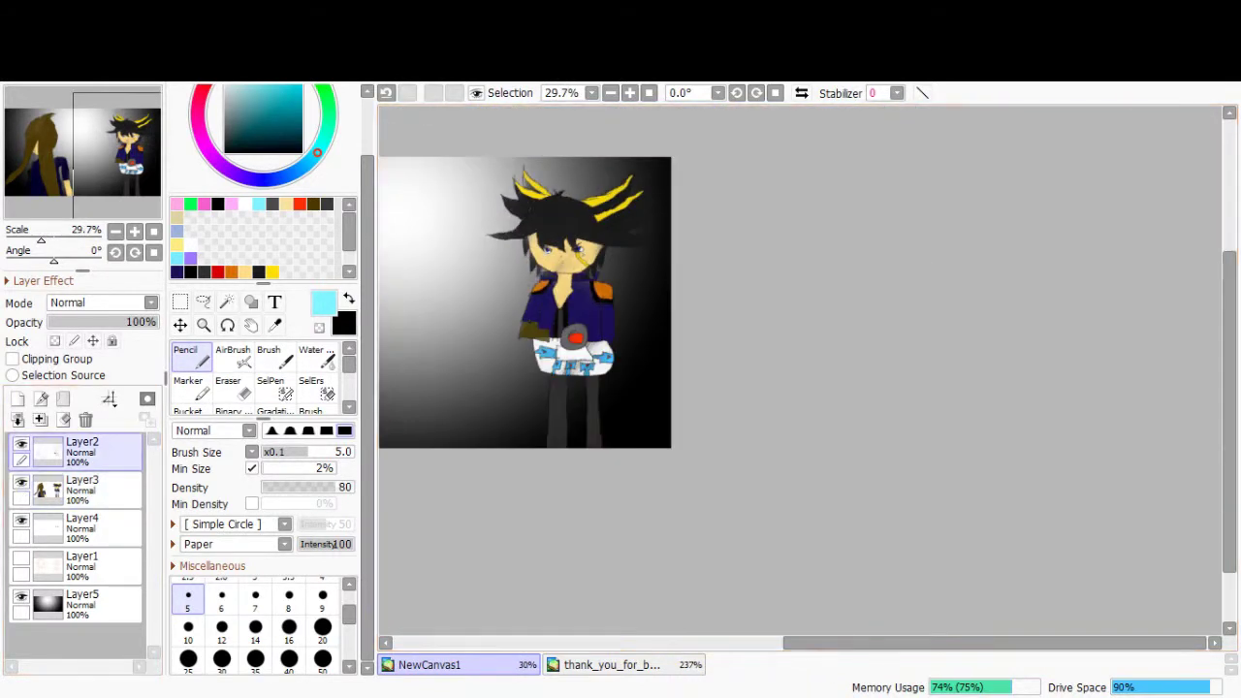
scroll(450, 381, up, 4)
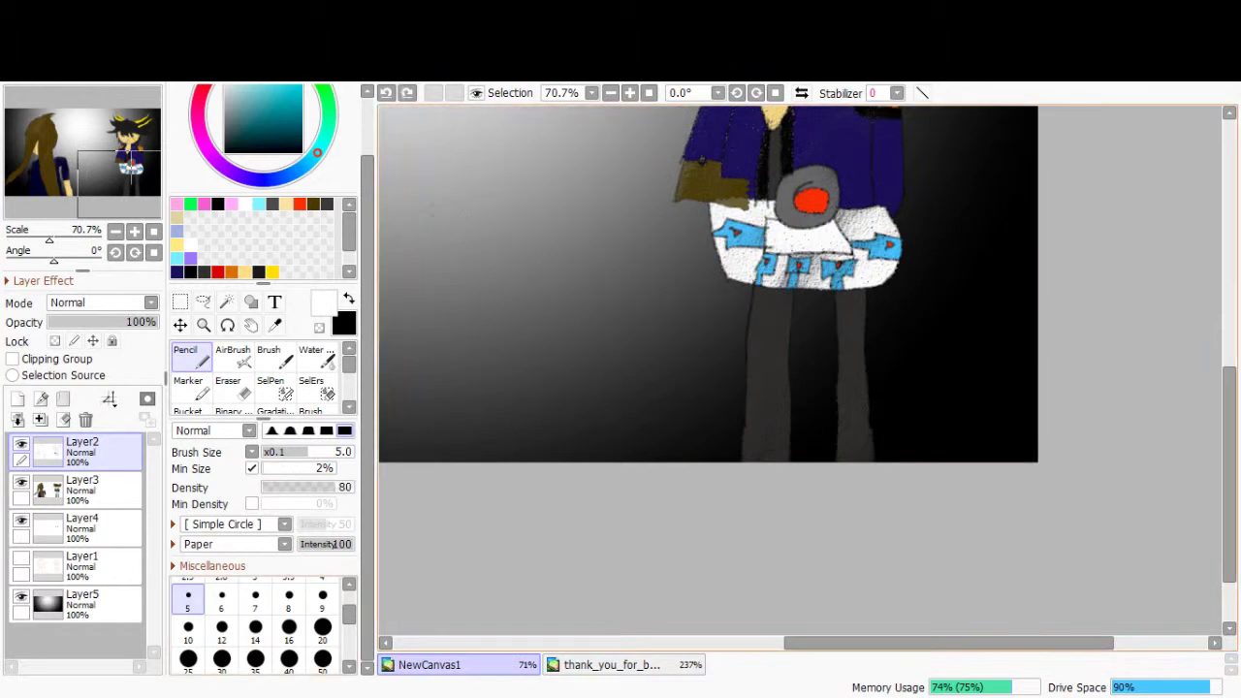